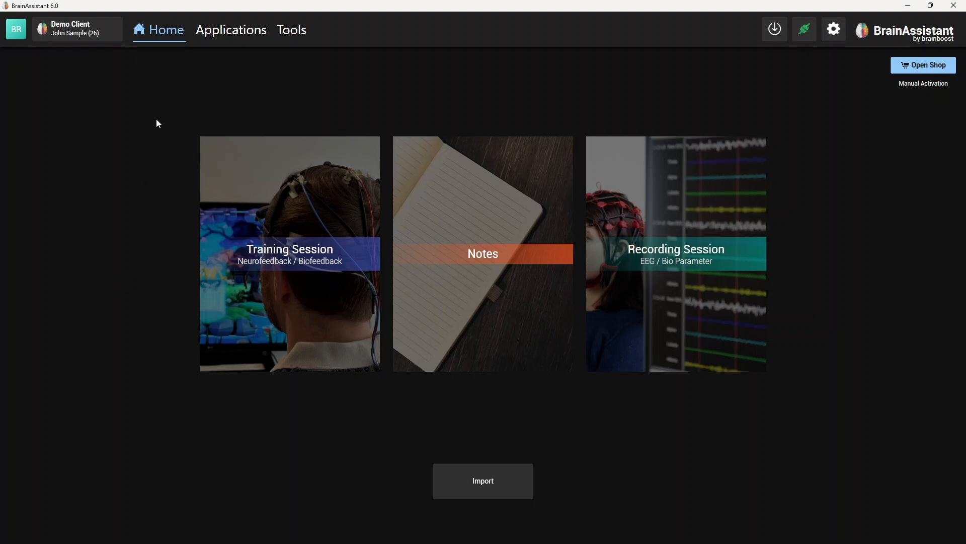
# - Open the demo client's session list and examine the EEG recording and Neurofeedback Session 1 entries
pyautogui.click(76, 33)
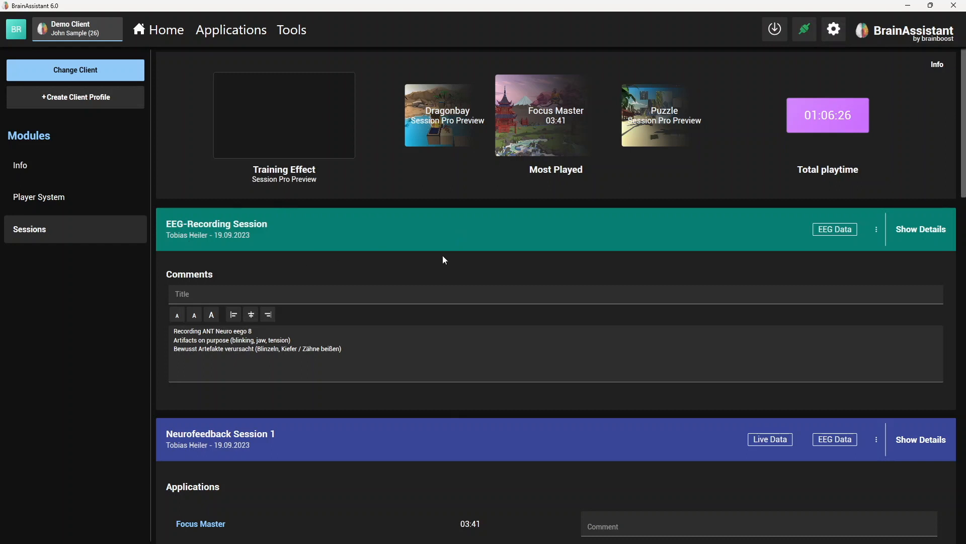
pyautogui.click(160, 30)
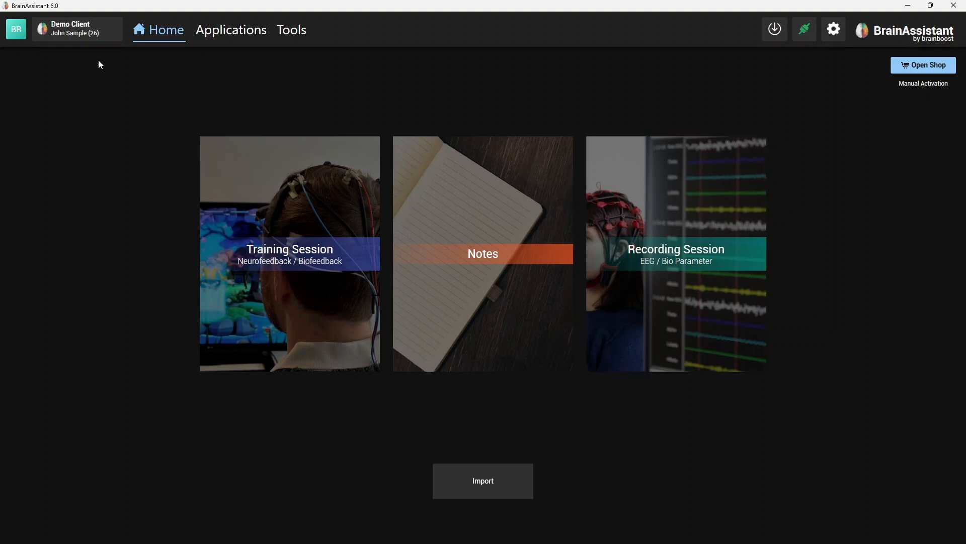
pyautogui.click(83, 40)
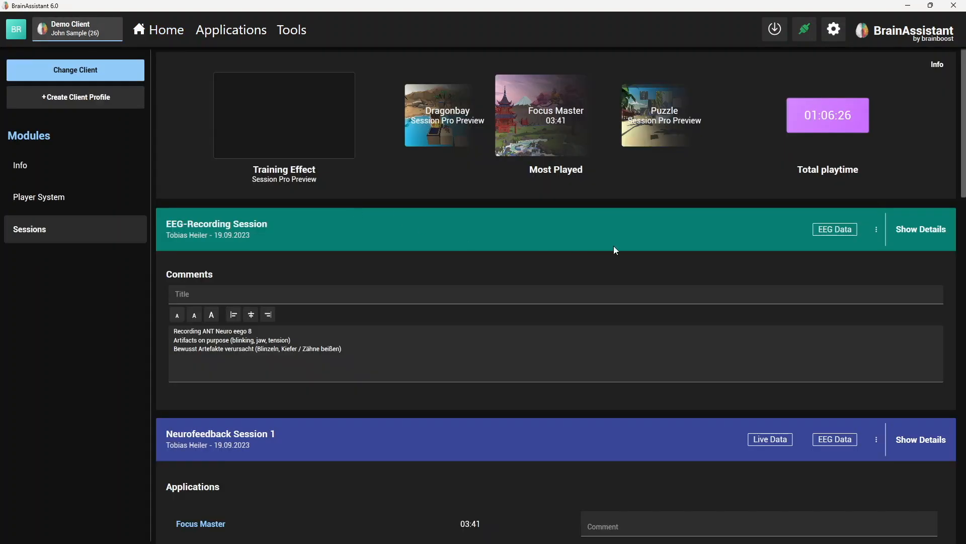
pyautogui.scroll(-5, 466, 248)
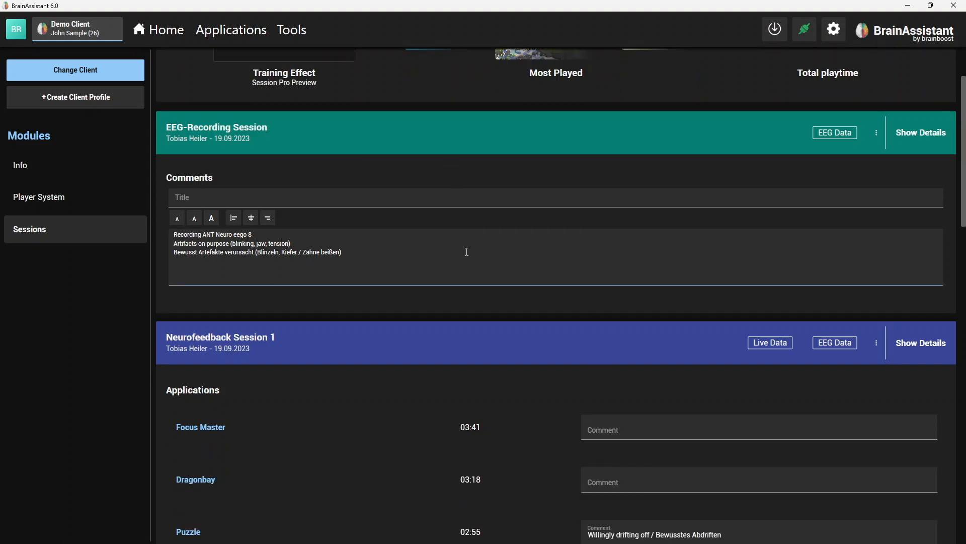
pyautogui.scroll(-2, 495, 243)
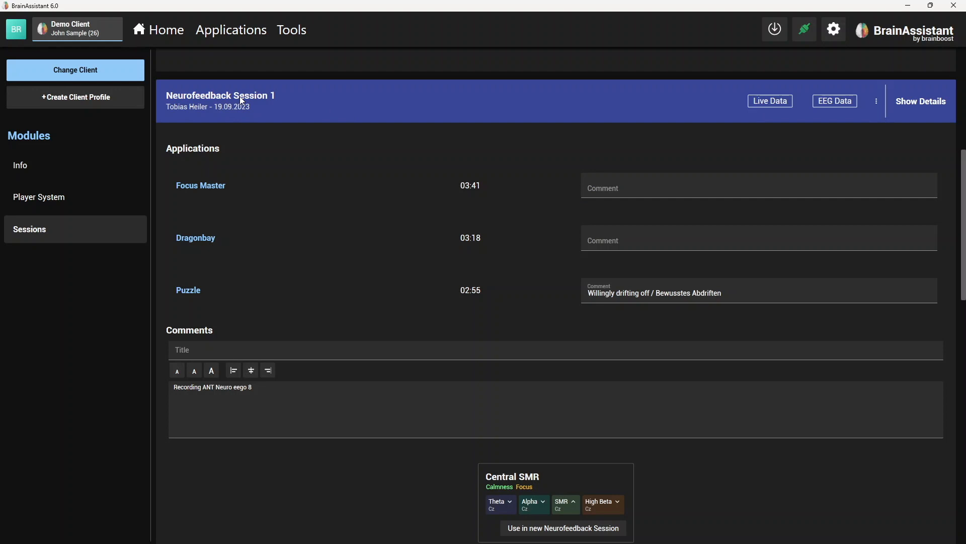
pyautogui.scroll(-1, 352, 221)
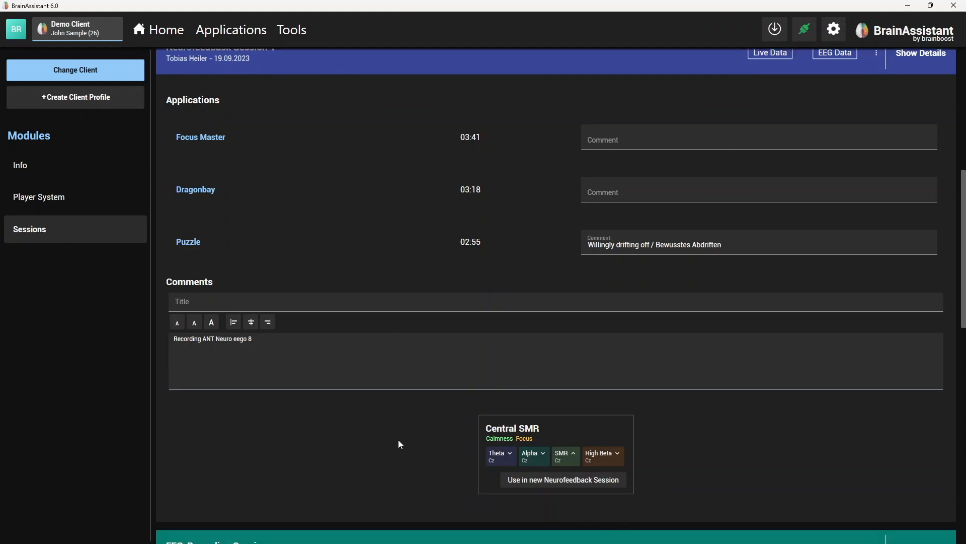
pyautogui.scroll(1, 417, 366)
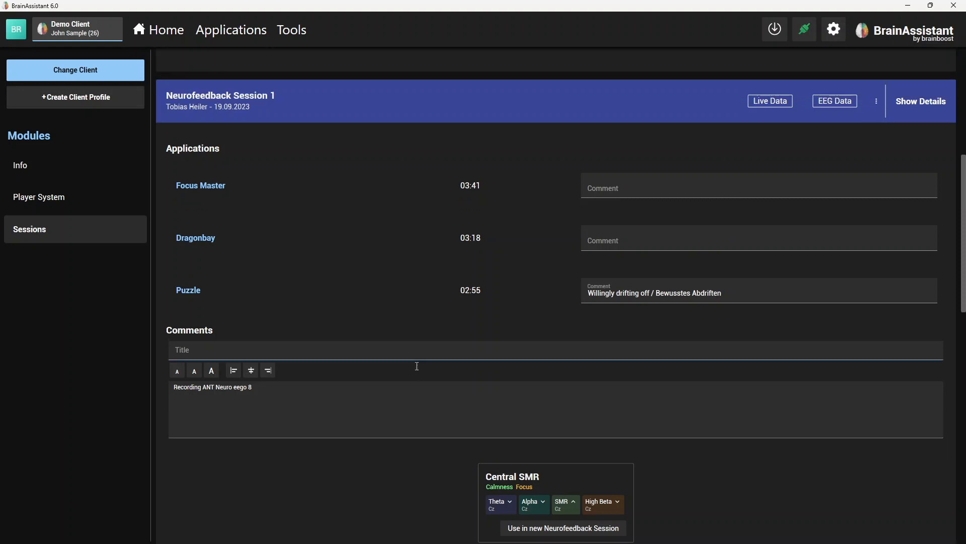
# - Check the Puzzle application comment and the general comment of Neurofeedback Session 1
pyautogui.moveTo(400, 412); pyautogui.dragTo(250, 407)
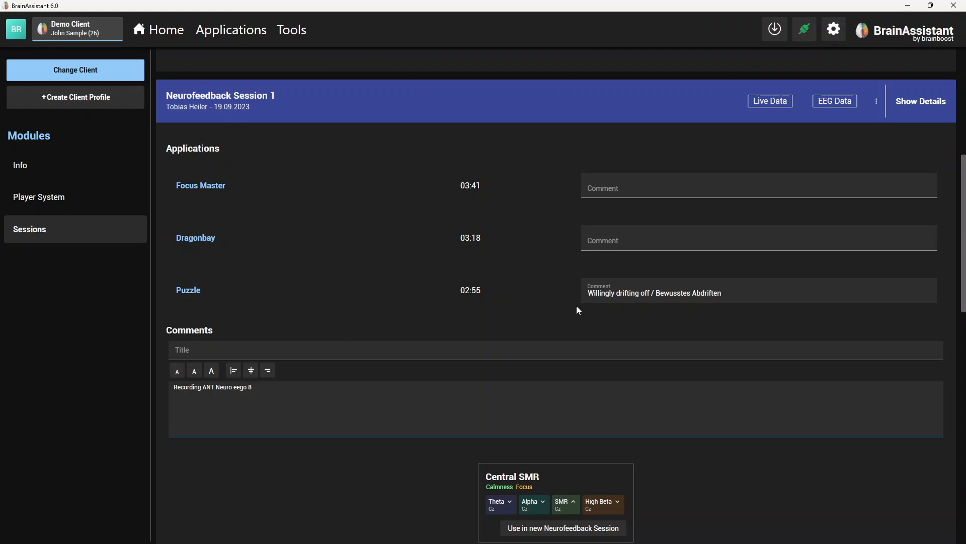
pyautogui.click(637, 294)
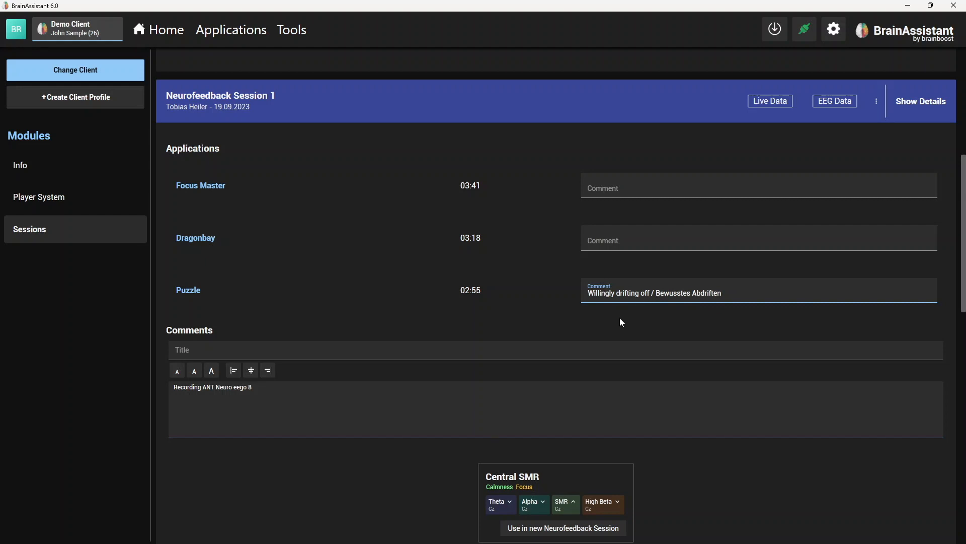
pyautogui.moveTo(289, 391); pyautogui.dragTo(173, 388)
pyautogui.click(385, 404)
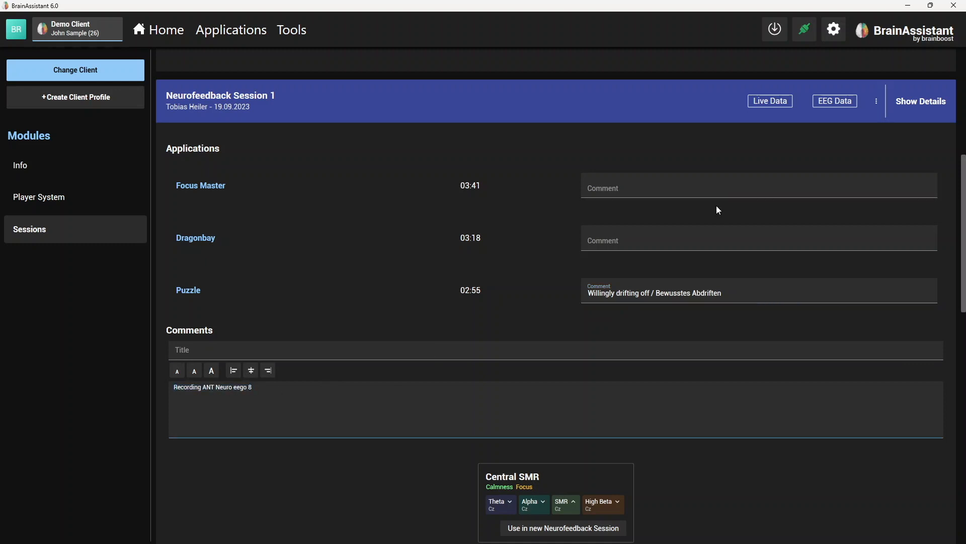
# - Open the details of Neurofeedback Session 1 and bring its annotations into view, minimizing the screenshot viewer
pyautogui.click(924, 115)
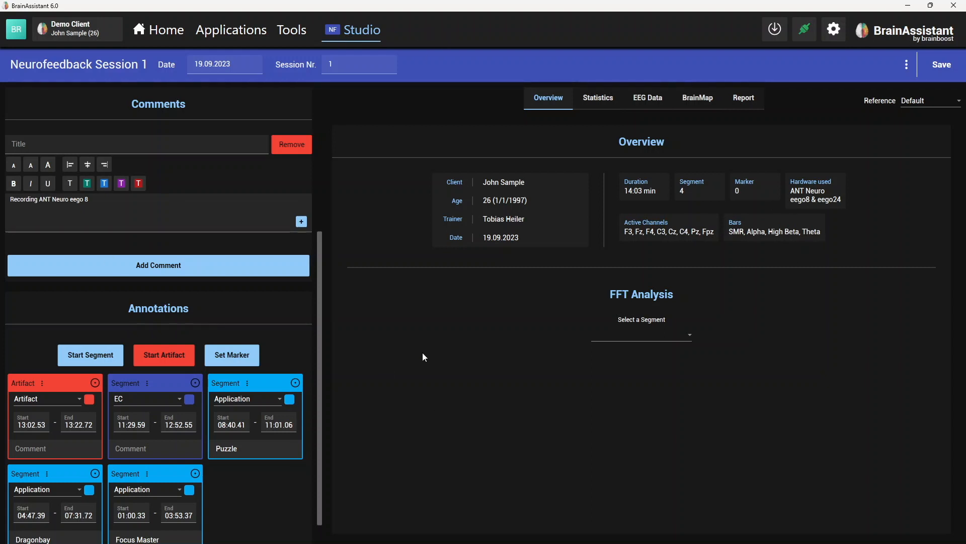
pyautogui.scroll(-1, 280, 333)
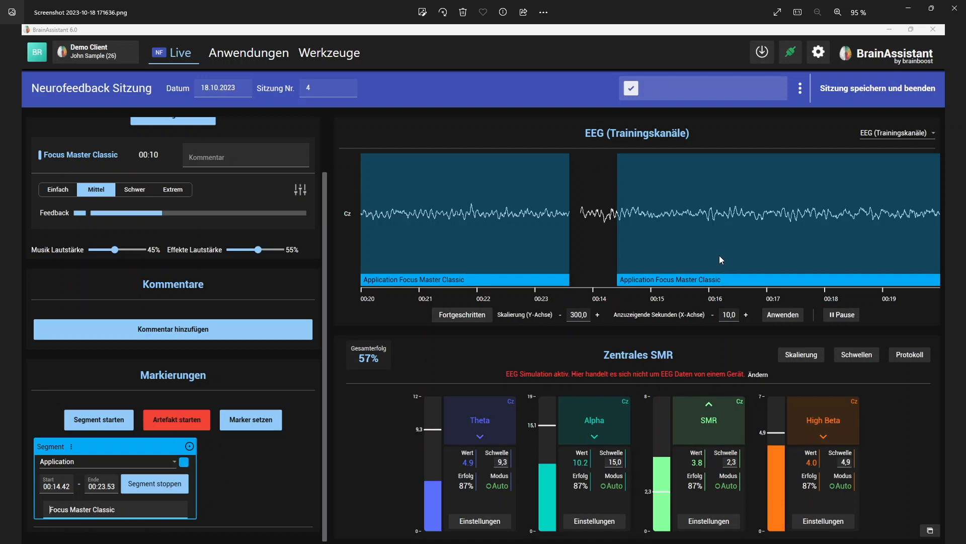
pyautogui.click(908, 8)
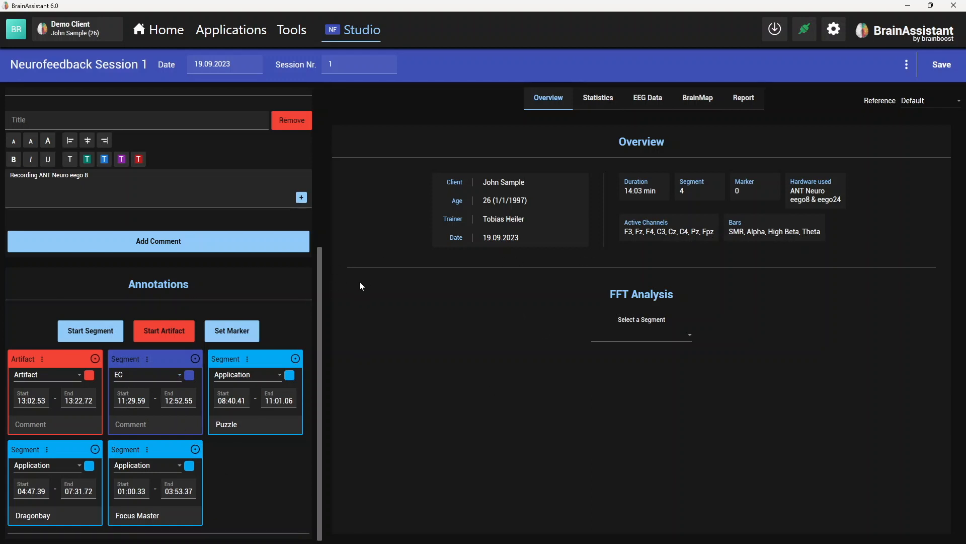
# - Add a new segment annotation to the session and set its type to Intervention
pyautogui.click(86, 337)
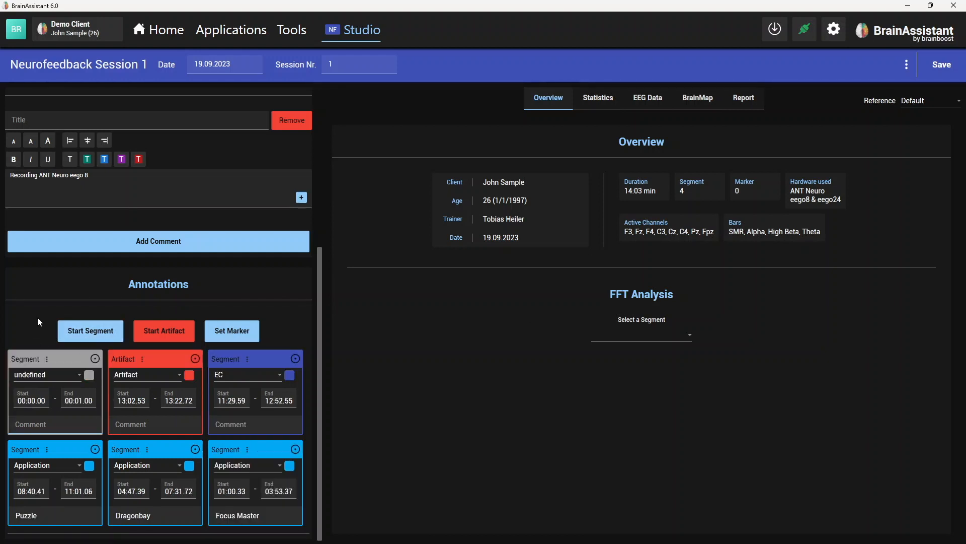
pyautogui.click(46, 380)
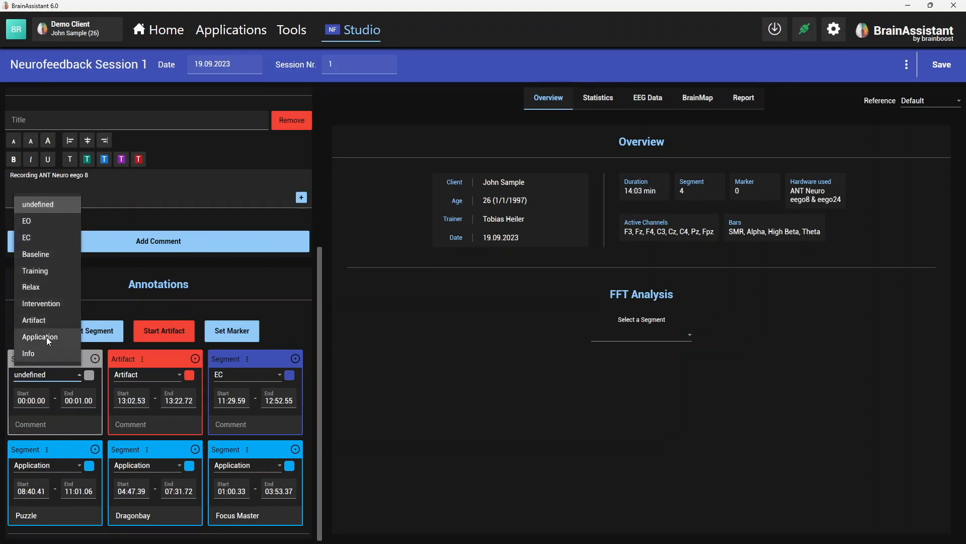
pyautogui.click(44, 304)
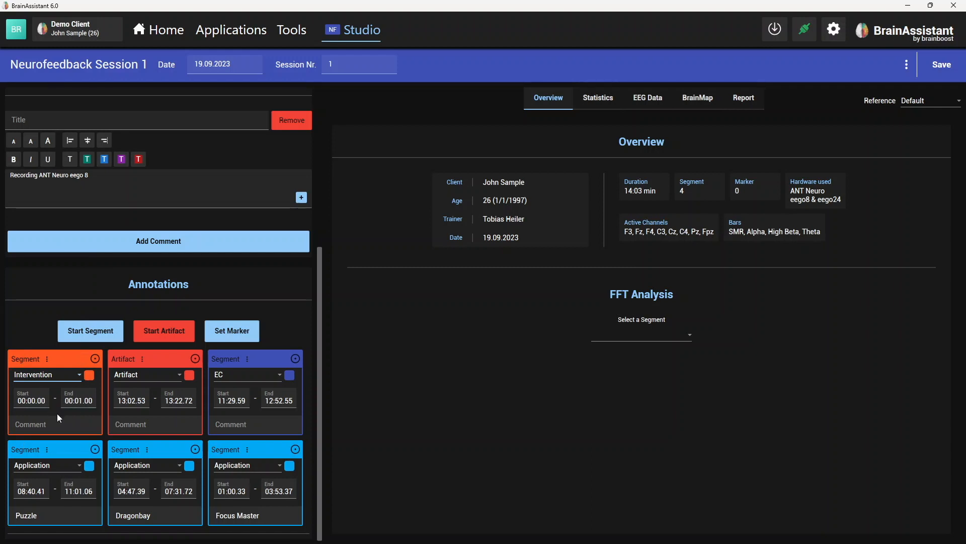
# - Set the new segment's type back to undefined
pyautogui.click(58, 418)
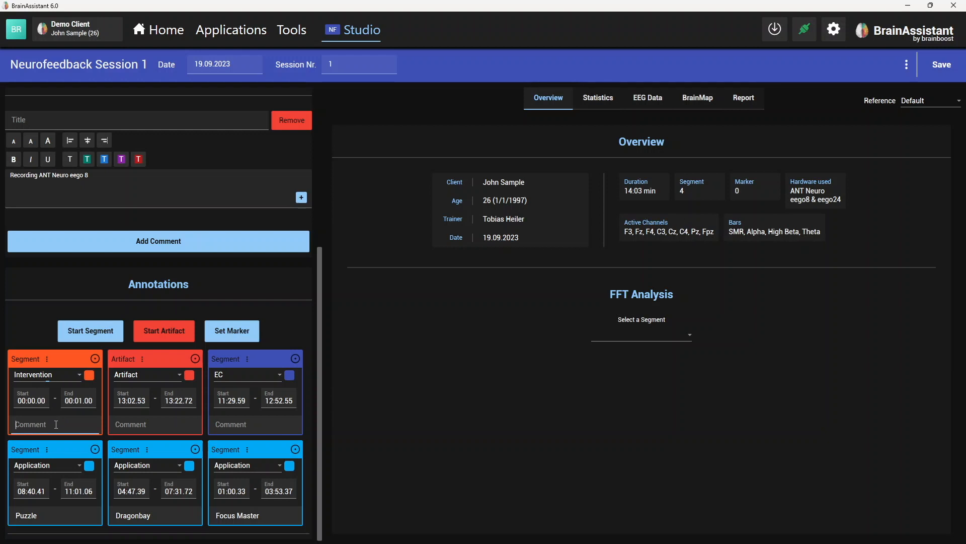
pyautogui.click(79, 376)
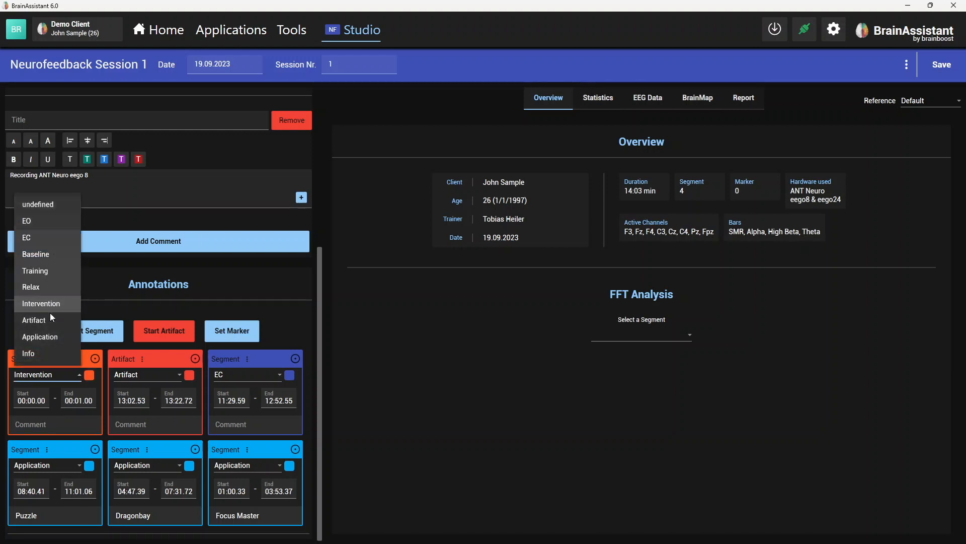
pyautogui.click(45, 203)
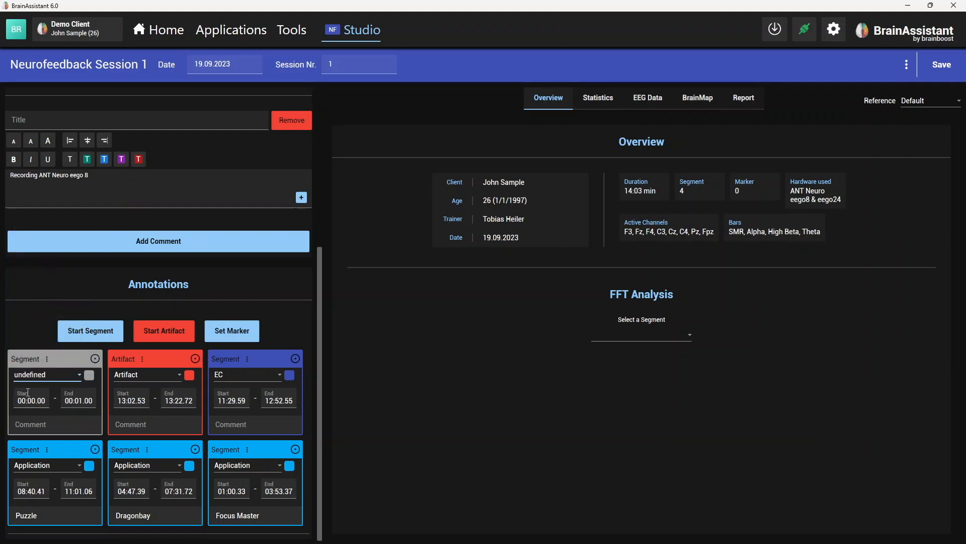
# - Enter "Math" as the new segment's comment and set its color to deep purple
pyautogui.click(33, 426)
pyautogui.write('Math')
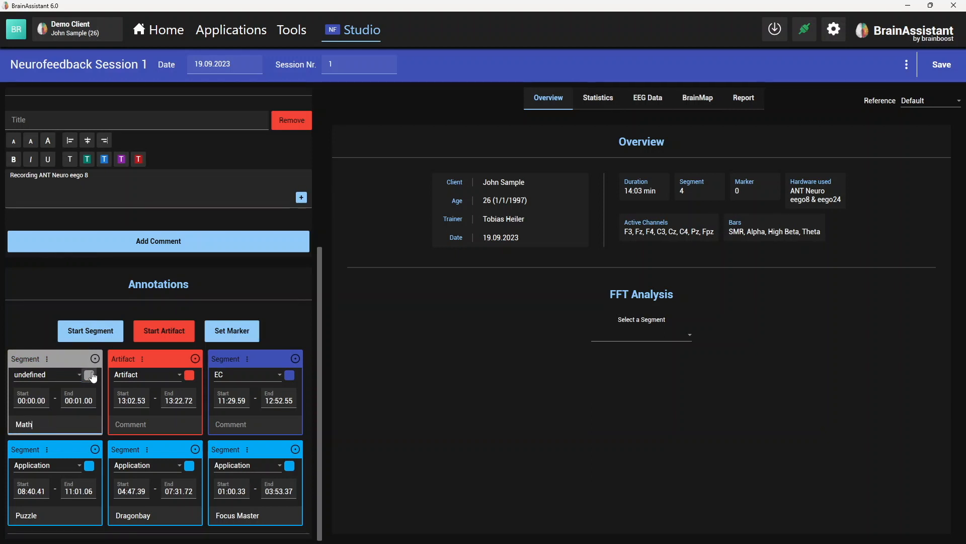
pyautogui.click(90, 375)
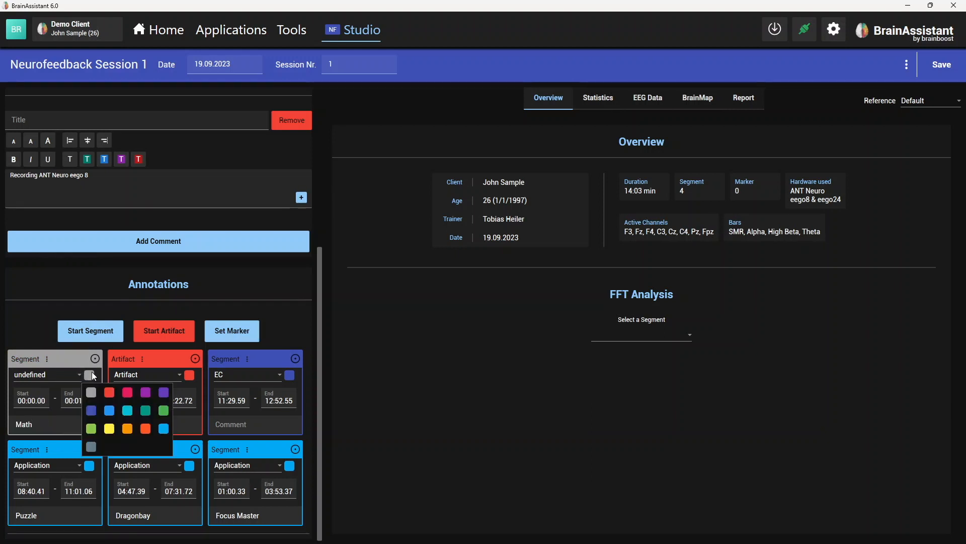
pyautogui.click(164, 393)
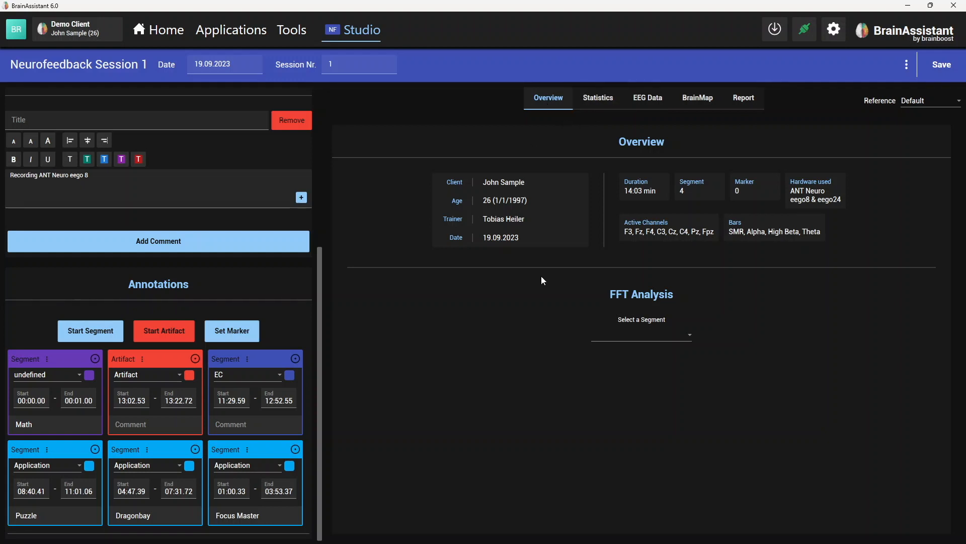
# - Check the segments offered for FFT analysis and examine the full-session training effects in the session statistics
pyautogui.click(659, 335)
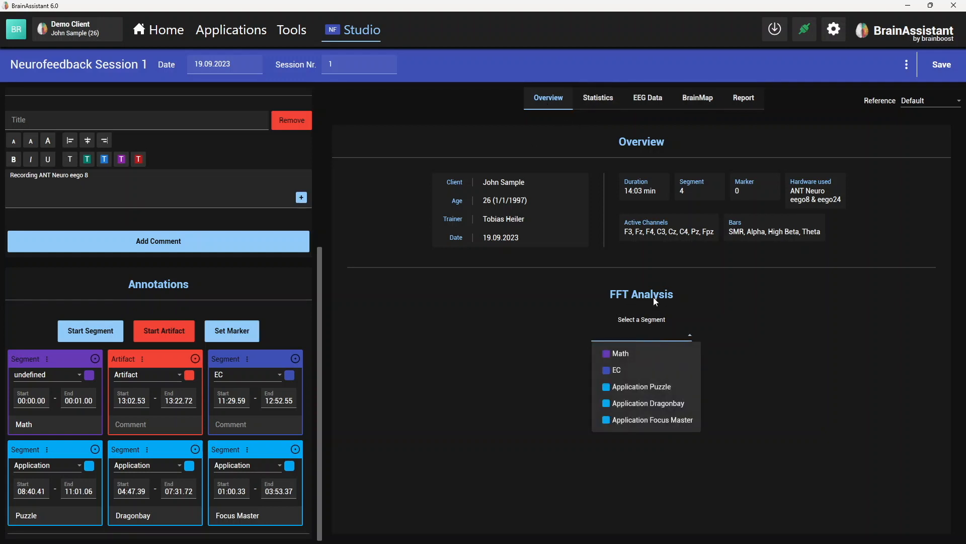
pyautogui.click(618, 251)
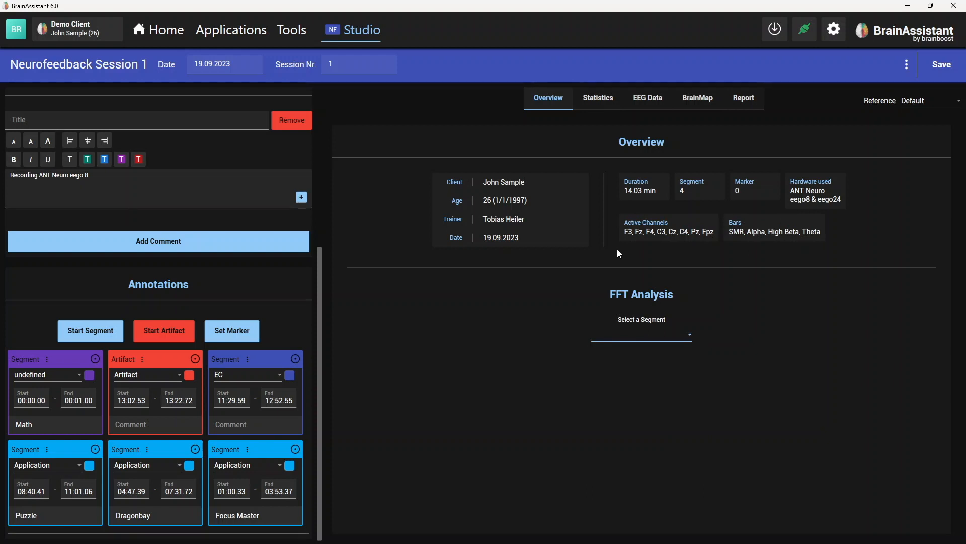
pyautogui.click(614, 103)
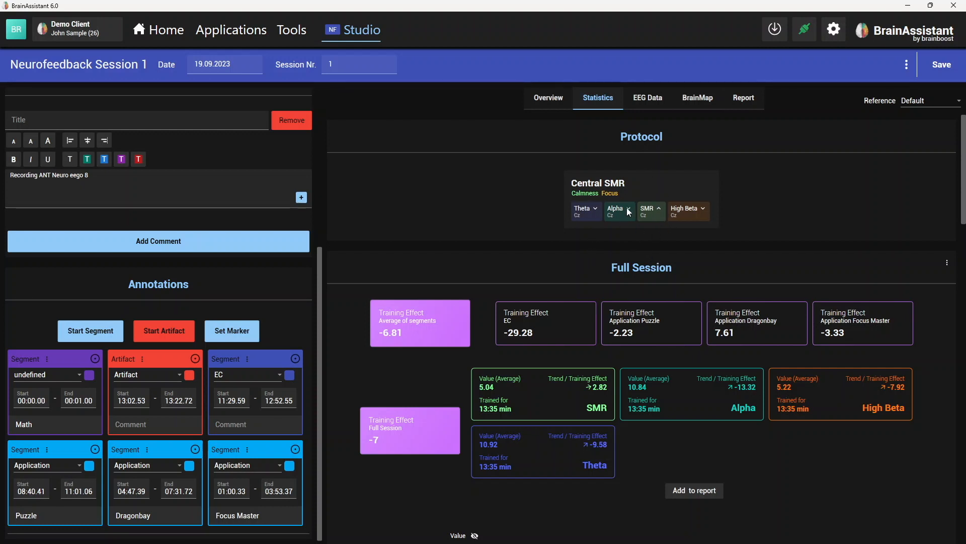
pyautogui.scroll(-1, 525, 270)
pyautogui.scroll(-2, 526, 270)
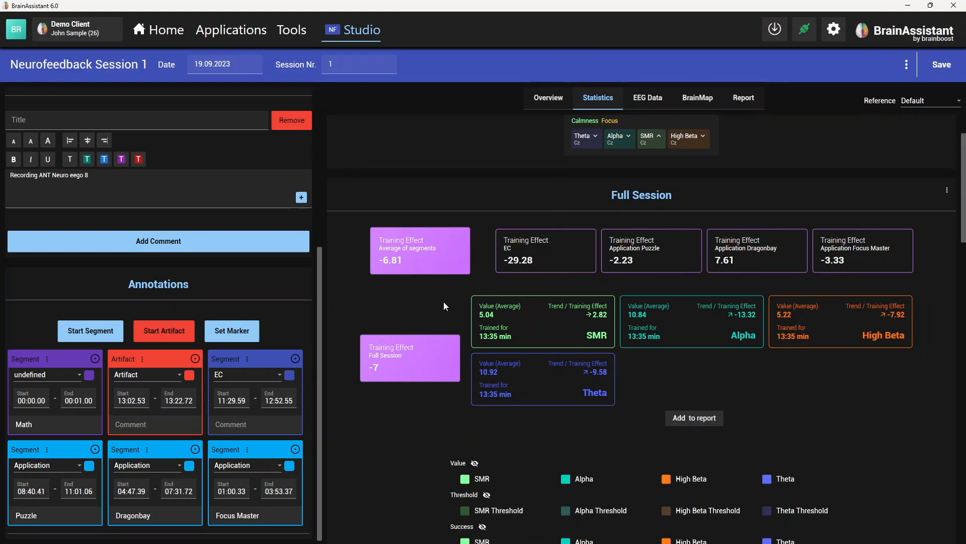
pyautogui.scroll(-1, 444, 305)
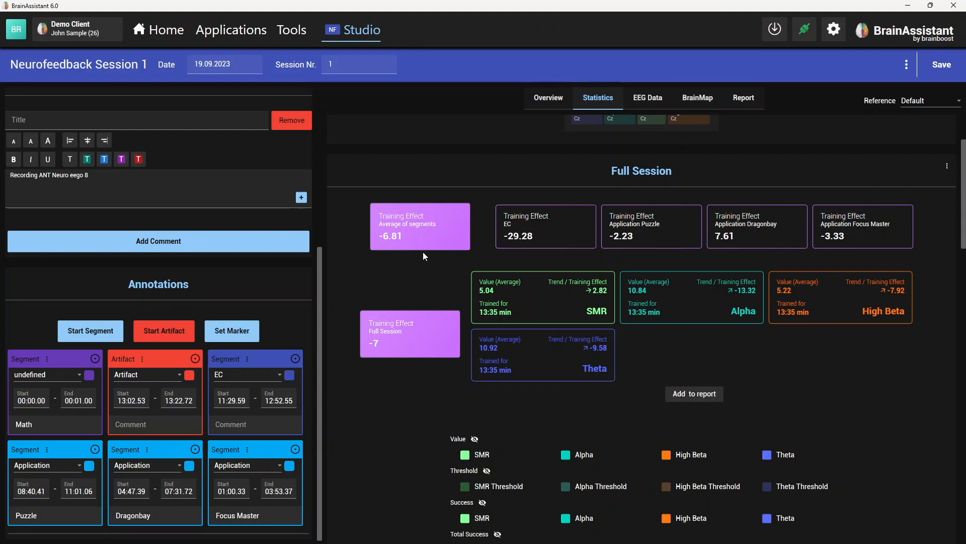
pyautogui.scroll(1, 497, 235)
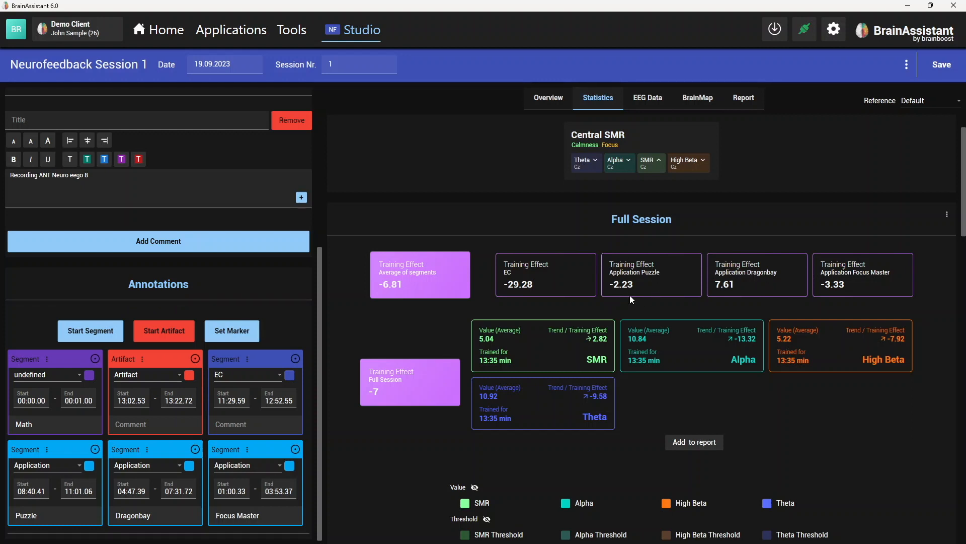
pyautogui.scroll(5, 208, 318)
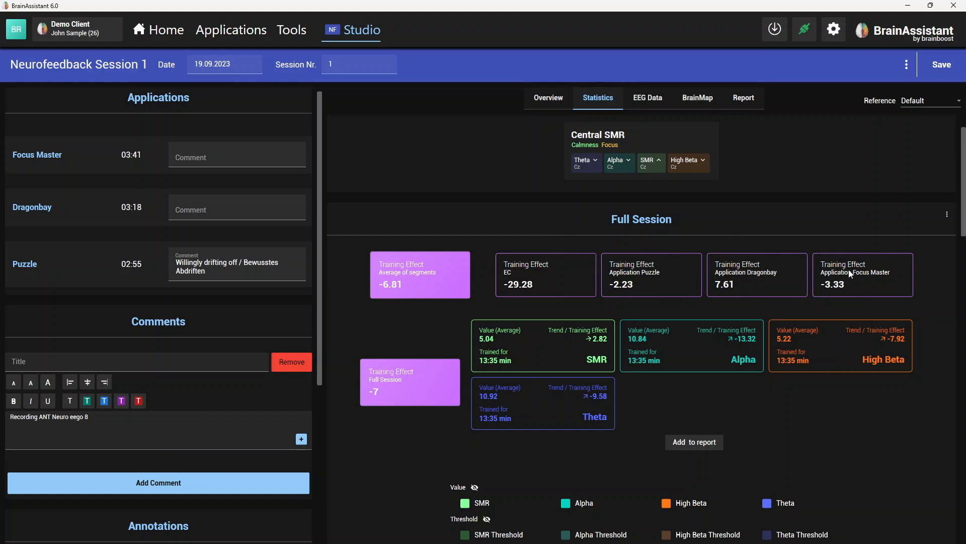
pyautogui.scroll(-5, 279, 374)
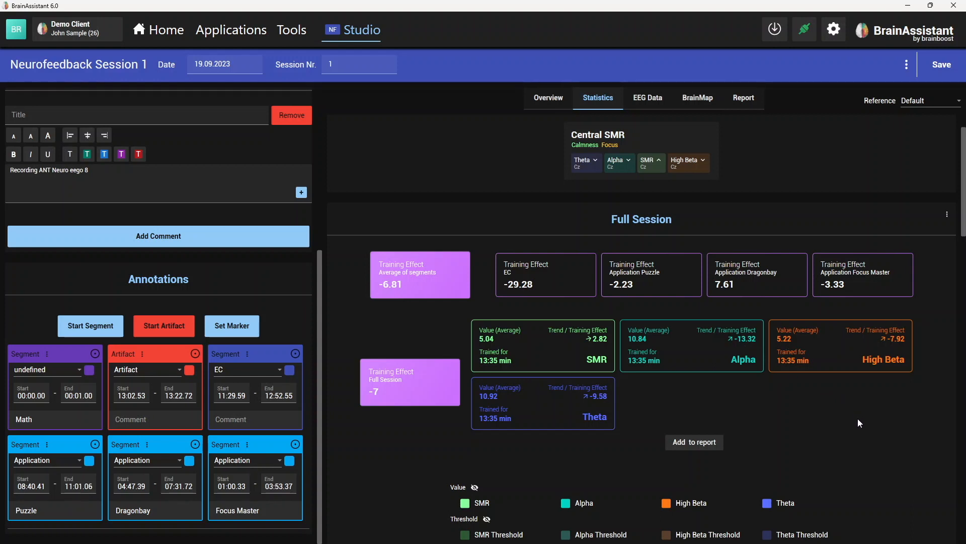
pyautogui.scroll(-4, 877, 423)
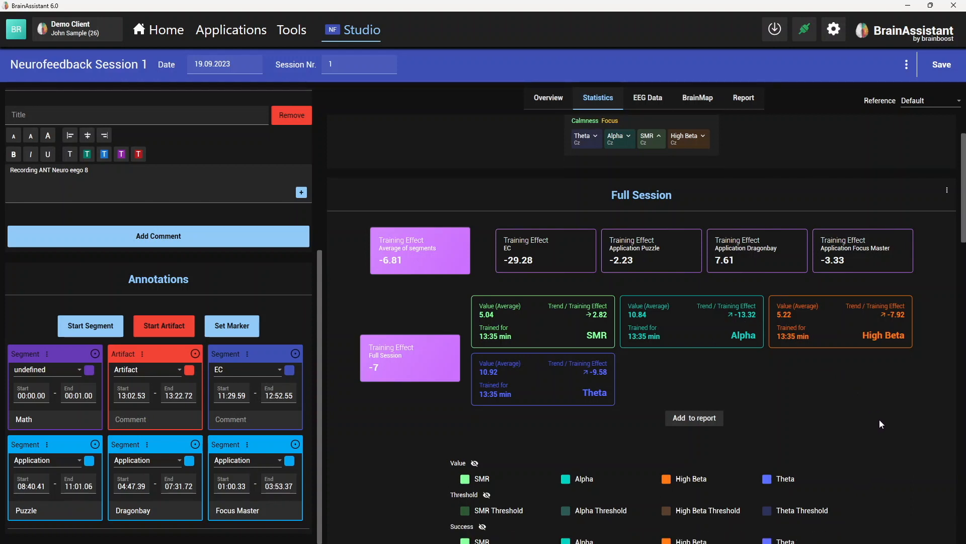
# - Select the undefined Math segment in the full-session chart and remove it from the annotations
pyautogui.scroll(-2, 880, 415)
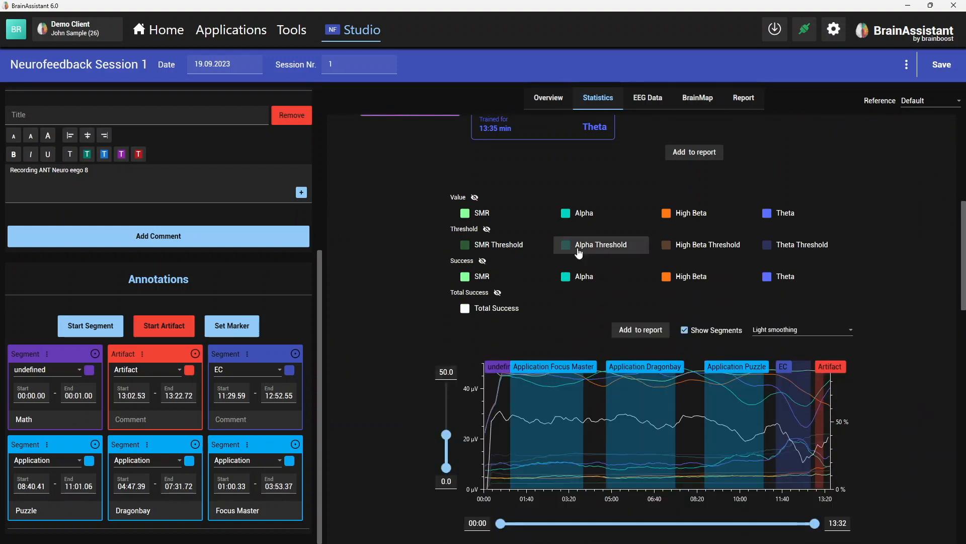
pyautogui.click(497, 369)
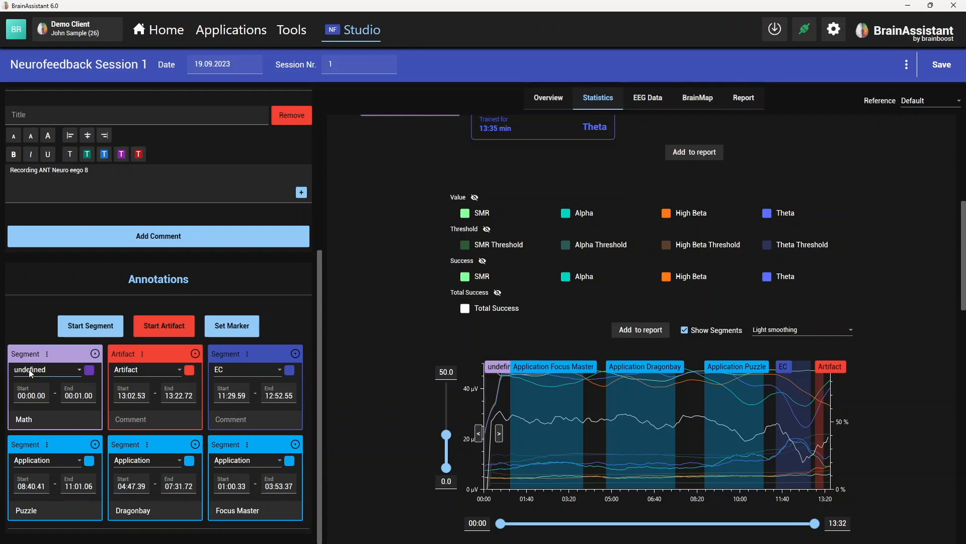
pyautogui.click(47, 354)
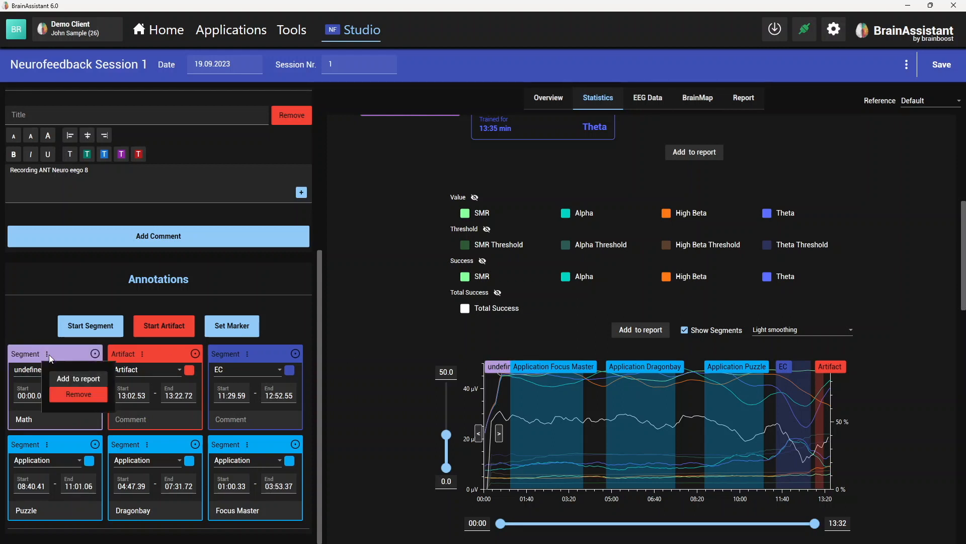
pyautogui.click(78, 396)
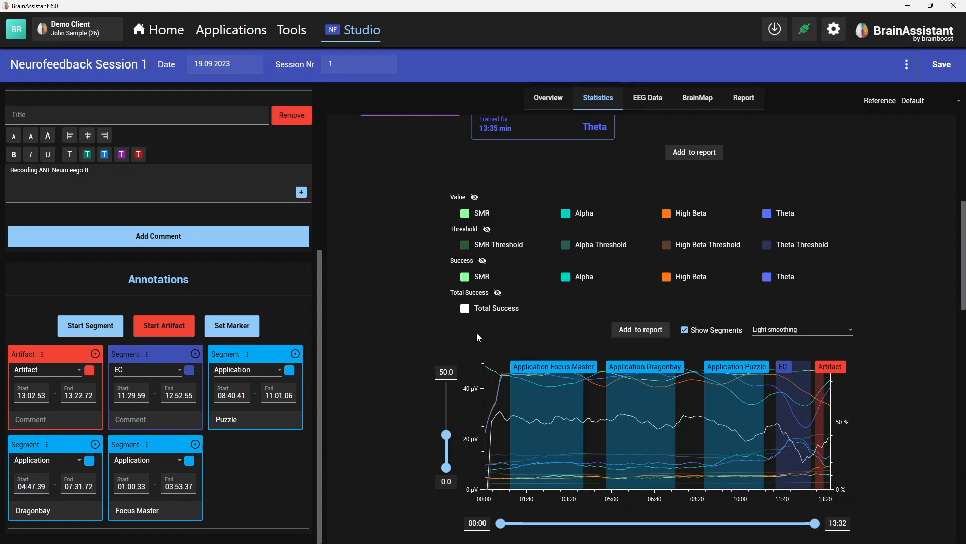
# - Hide the total success, success and threshold curves in the full-session chart and set its amplitude range to 1.0–23.8 µV
pyautogui.click(491, 305)
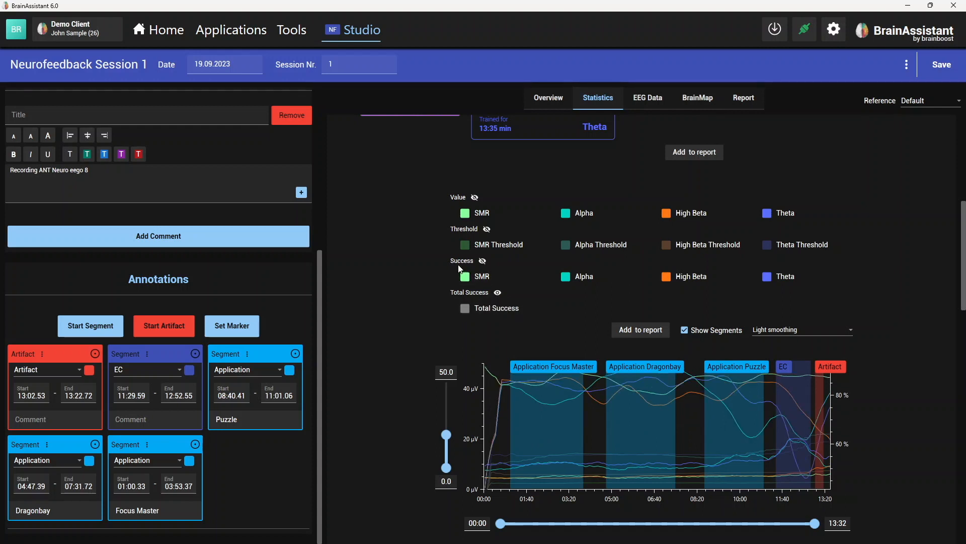
pyautogui.click(483, 261)
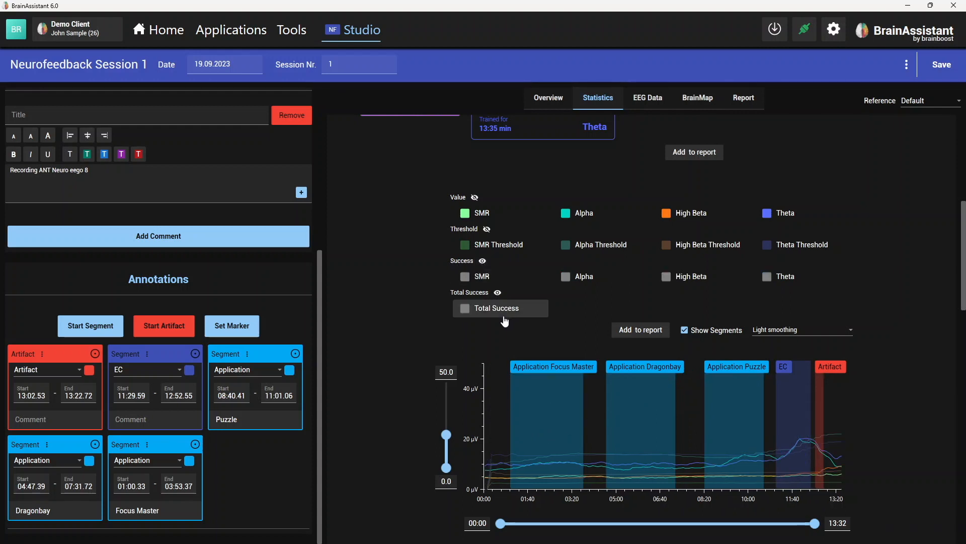
pyautogui.click(486, 230)
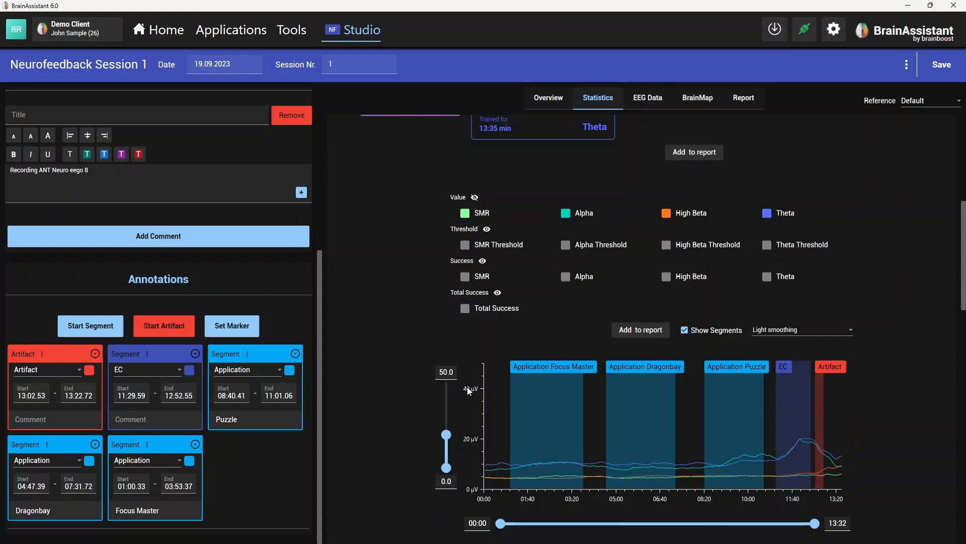
pyautogui.scroll(-1, 418, 412)
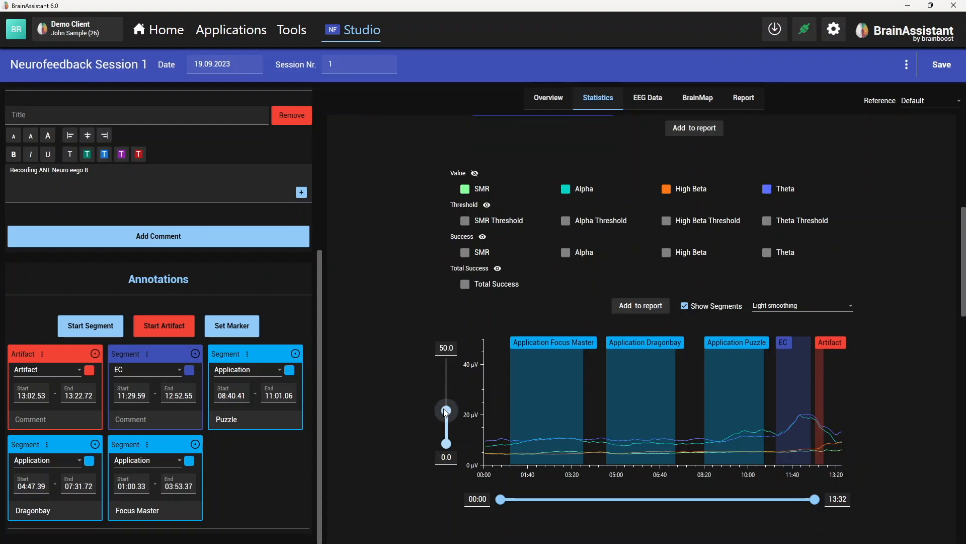
pyautogui.moveTo(444, 410); pyautogui.dragTo(448, 445)
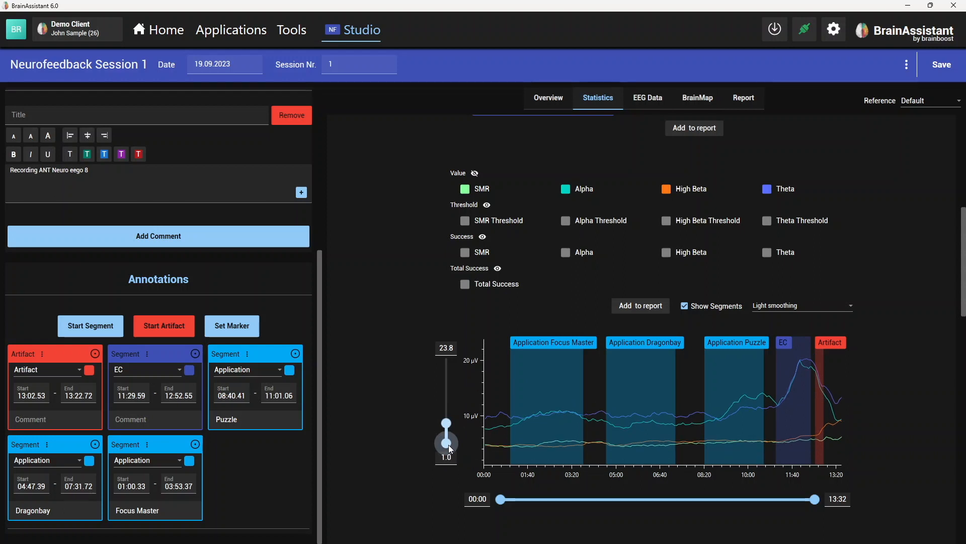
# - Move the Focus Master segment's start to 01:12.26 and set the full-session chart's time range to start at 00:32
pyautogui.click(565, 364)
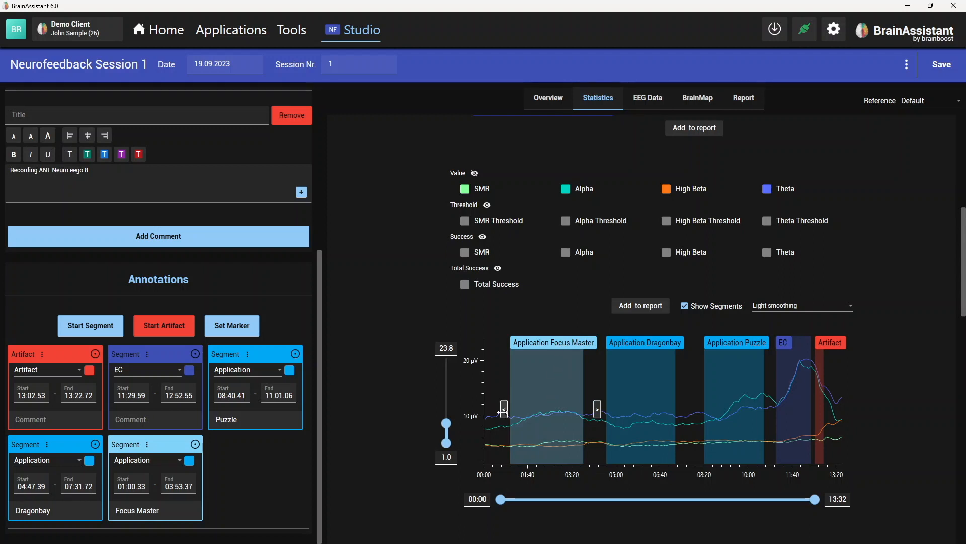
pyautogui.moveTo(504, 410)
pyautogui.mouseDown()
pyautogui.moveTo(520, 408)
pyautogui.moveTo(498, 409)
pyautogui.moveTo(509, 408)
pyautogui.mouseUp()
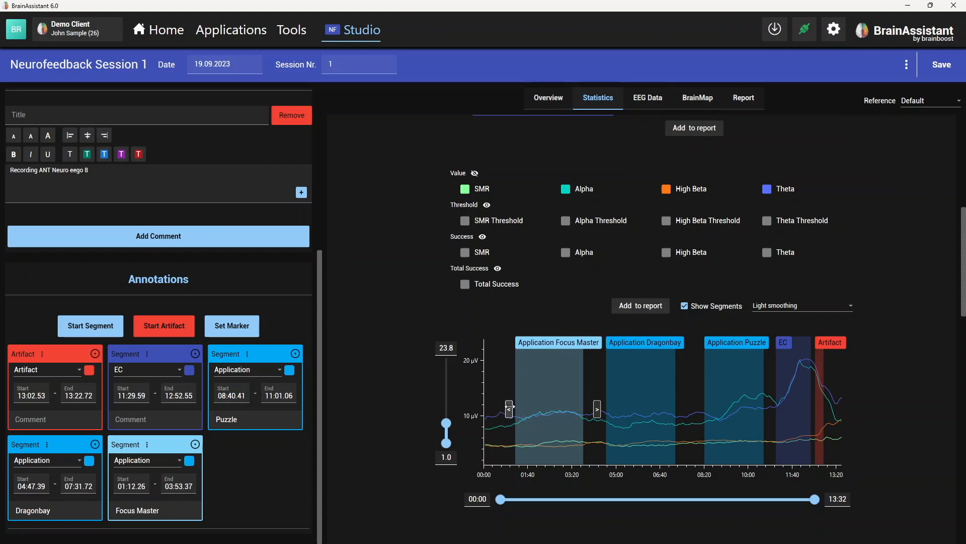
pyautogui.click(32, 486)
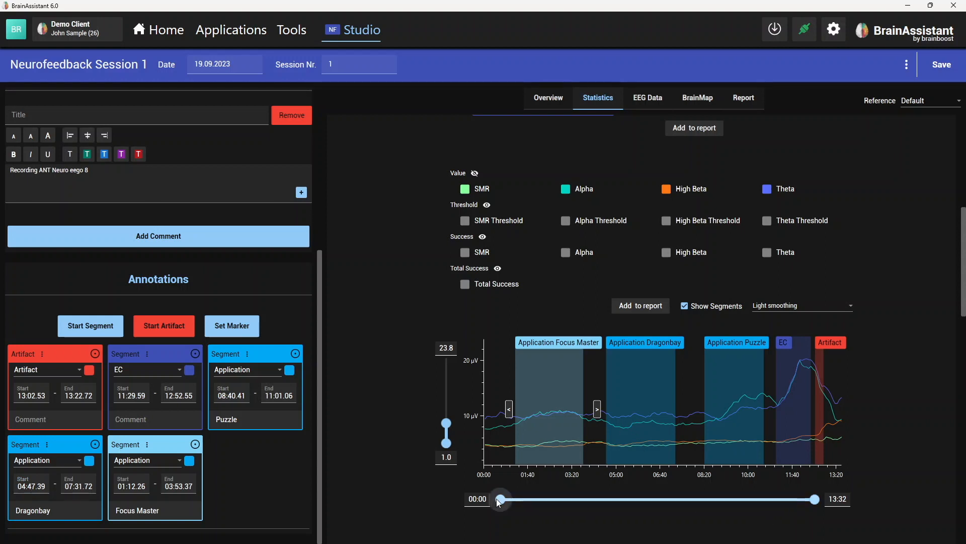
pyautogui.moveTo(500, 499); pyautogui.dragTo(512, 500)
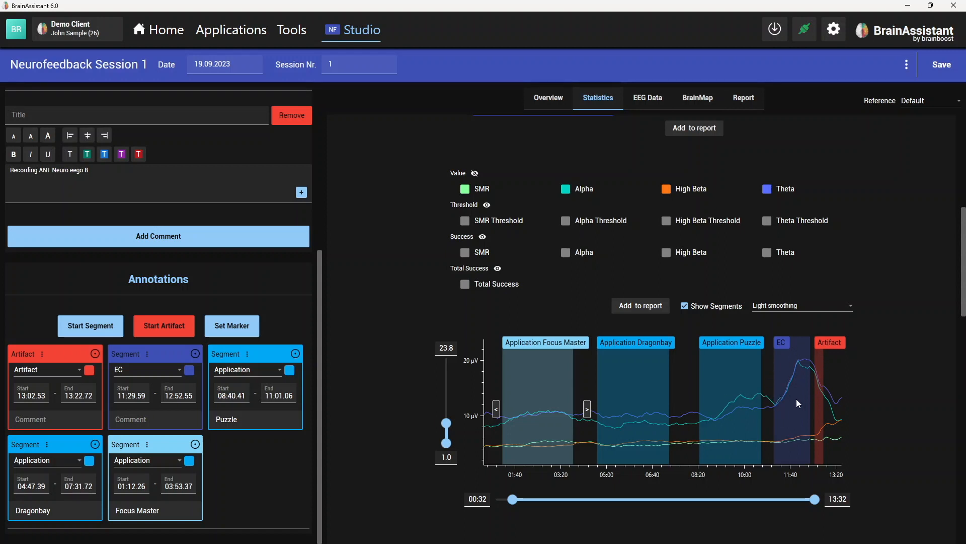
# - Add another statistics panel below the existing ones and set its segment to Application Dragonbay
pyautogui.scroll(5, 797, 399)
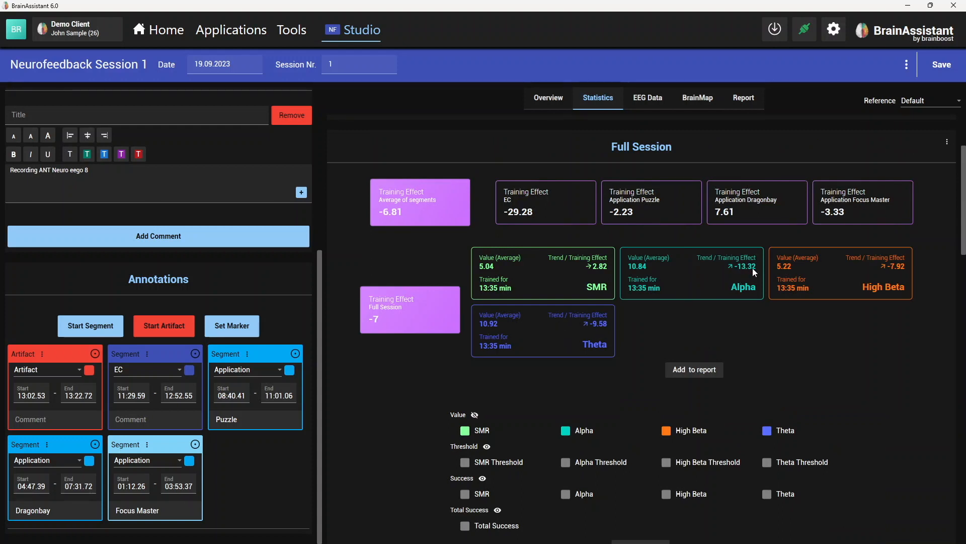
pyautogui.scroll(1, 871, 461)
pyautogui.scroll(-6, 872, 461)
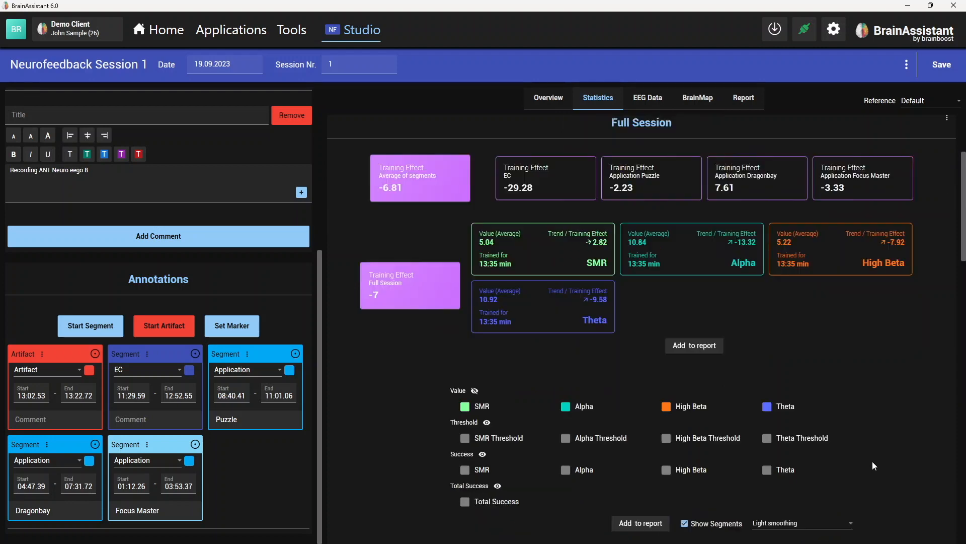
pyautogui.scroll(-5, 871, 455)
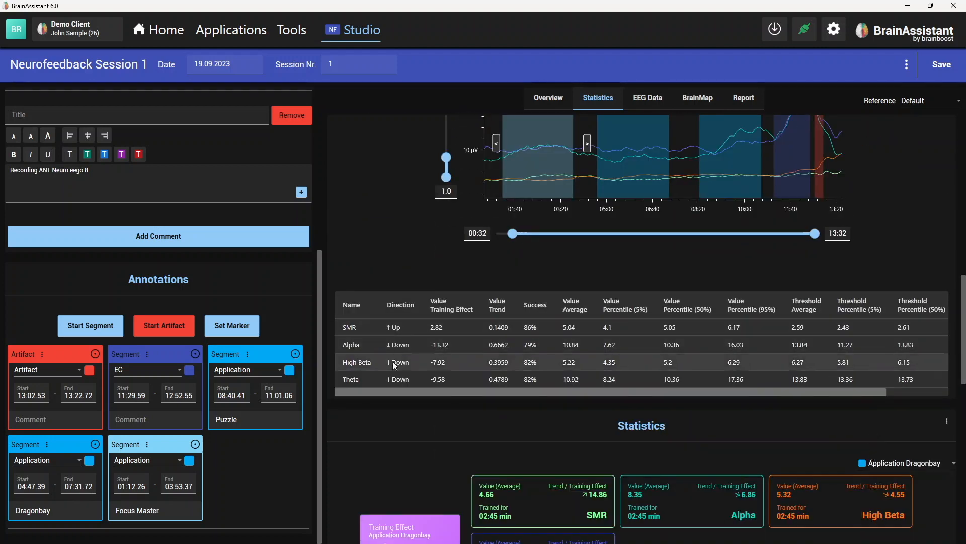
pyautogui.scroll(-5, 550, 364)
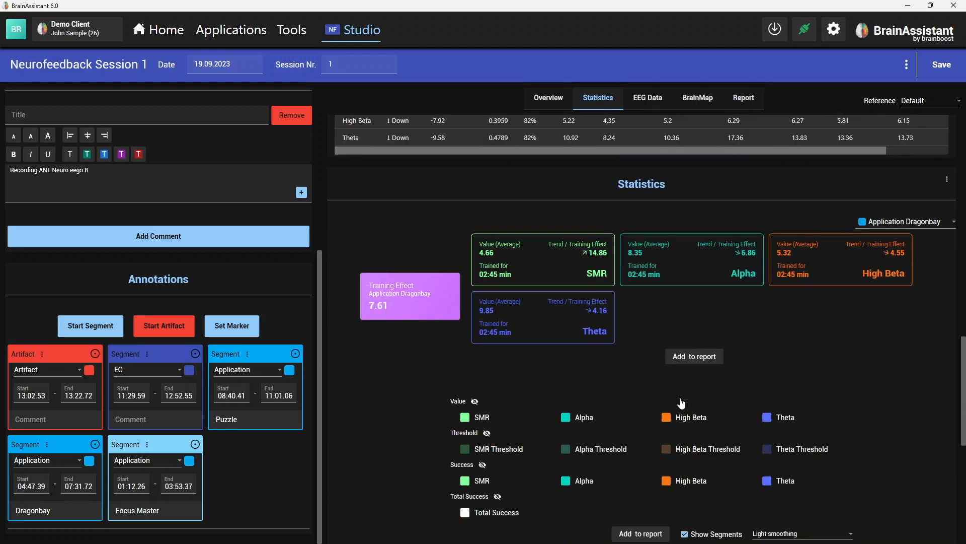
pyautogui.scroll(-7, 878, 241)
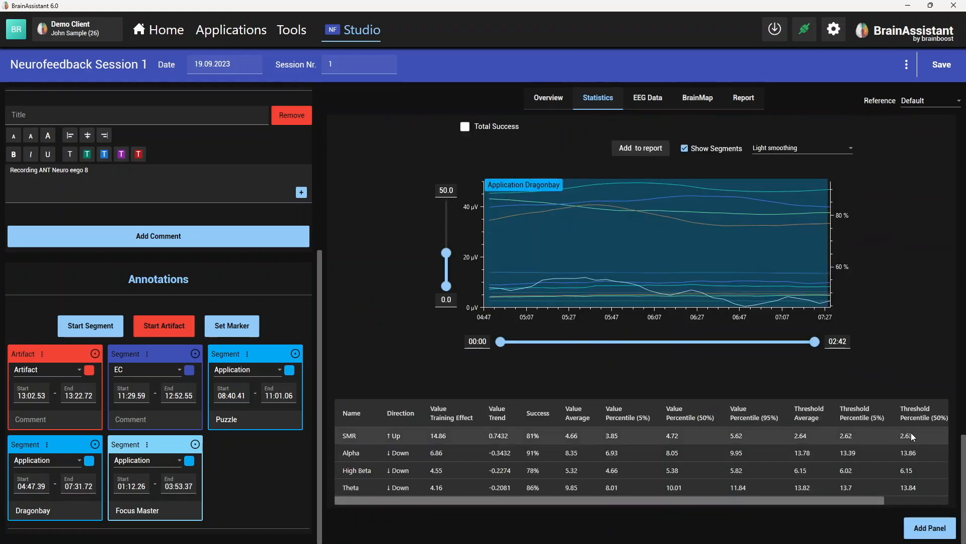
pyautogui.click(935, 528)
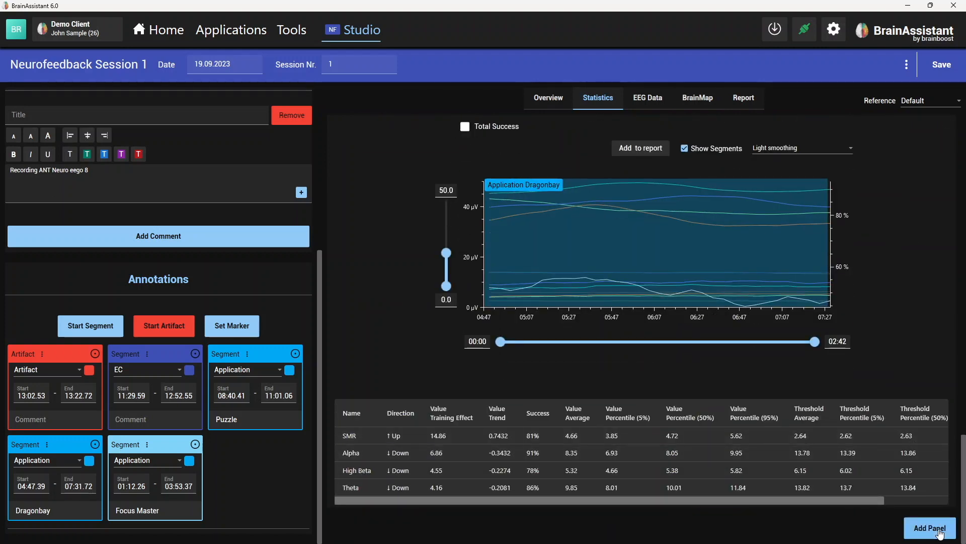
pyautogui.scroll(-5, 830, 494)
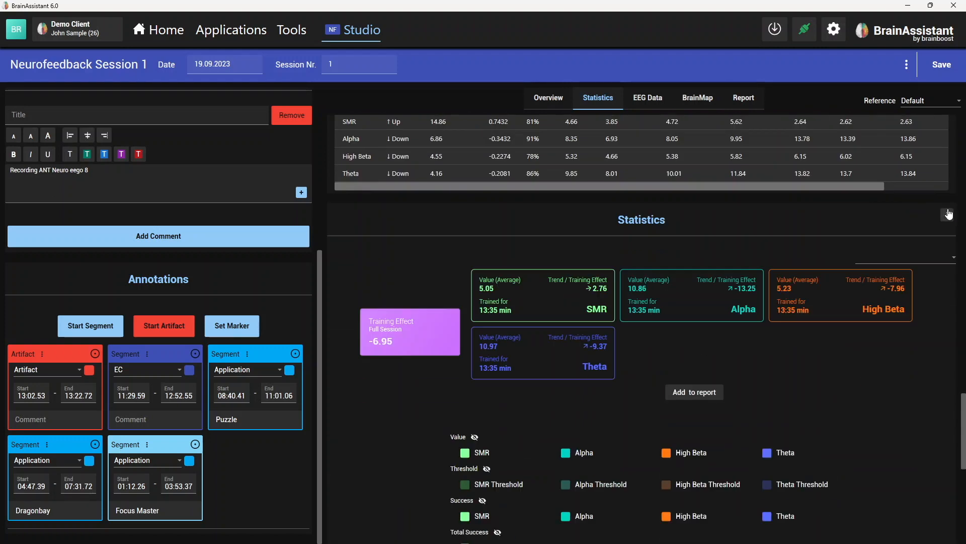
pyautogui.click(926, 261)
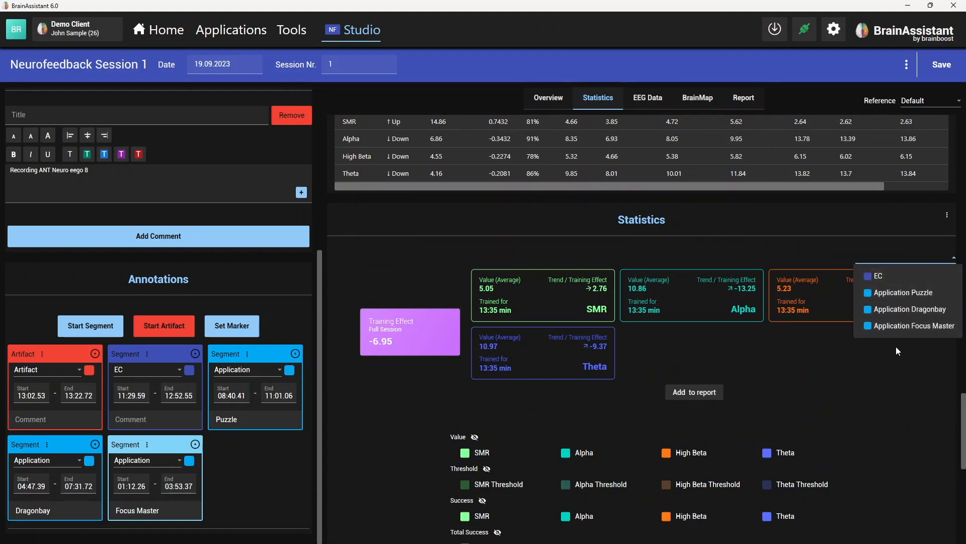
pyautogui.click(910, 307)
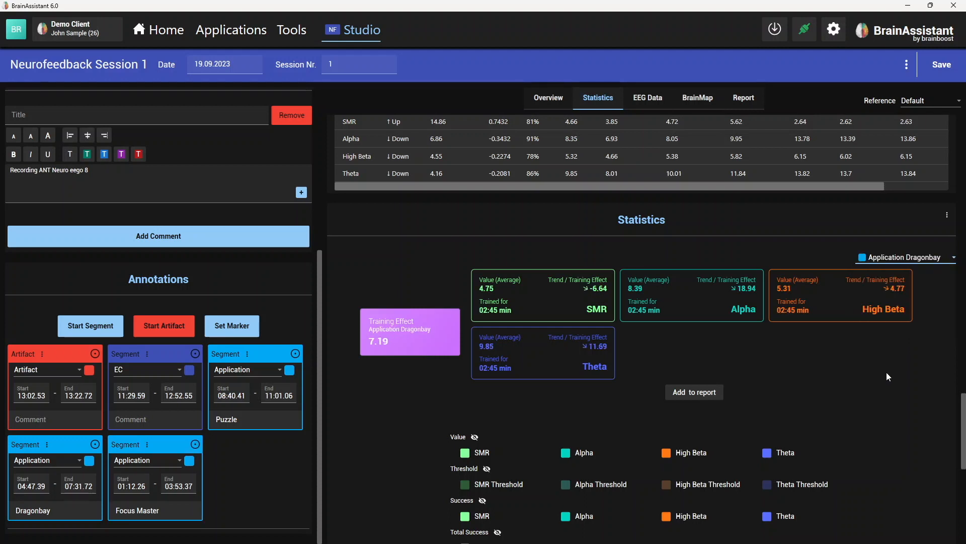
# - Switch the added panel to the EC segment to view its statistics, and return it to Application Dragonbay
pyautogui.click(929, 257)
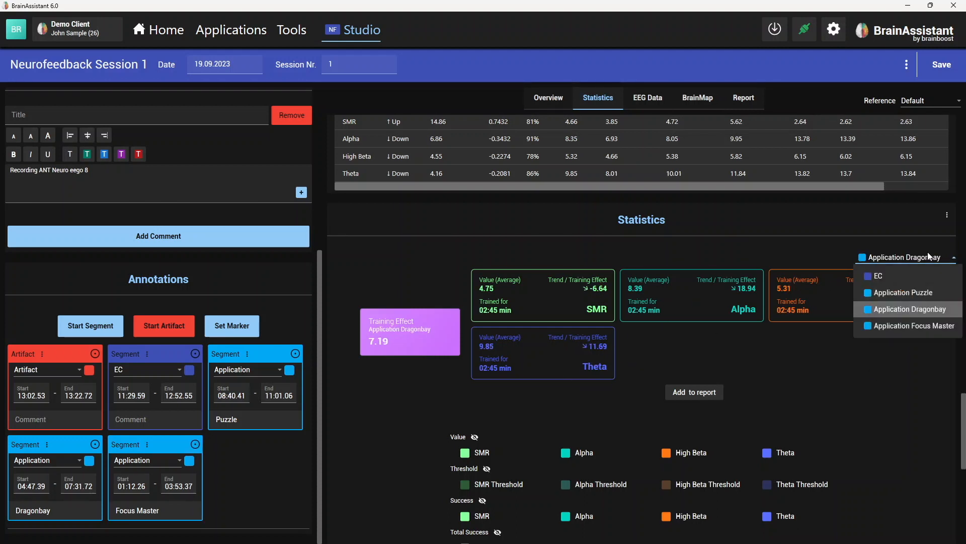
pyautogui.click(914, 277)
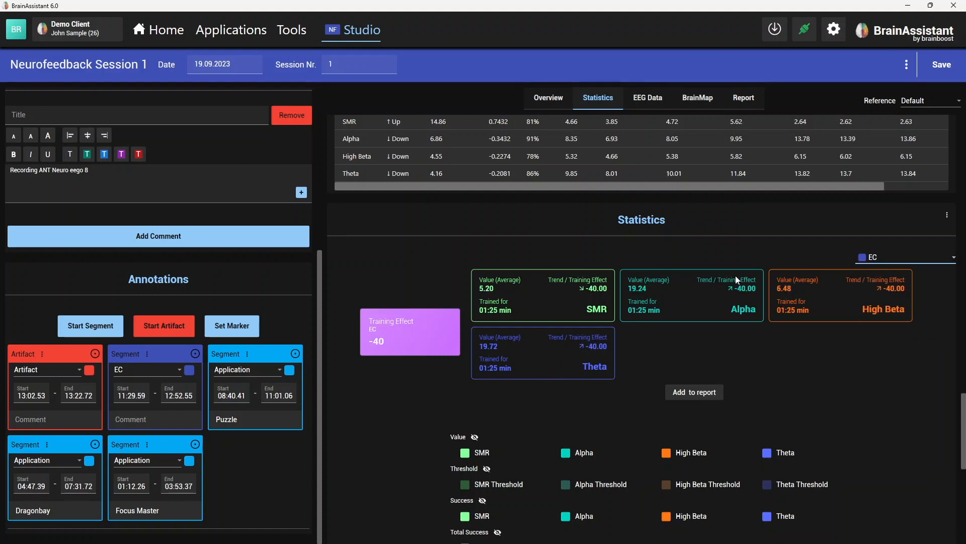
pyautogui.click(886, 258)
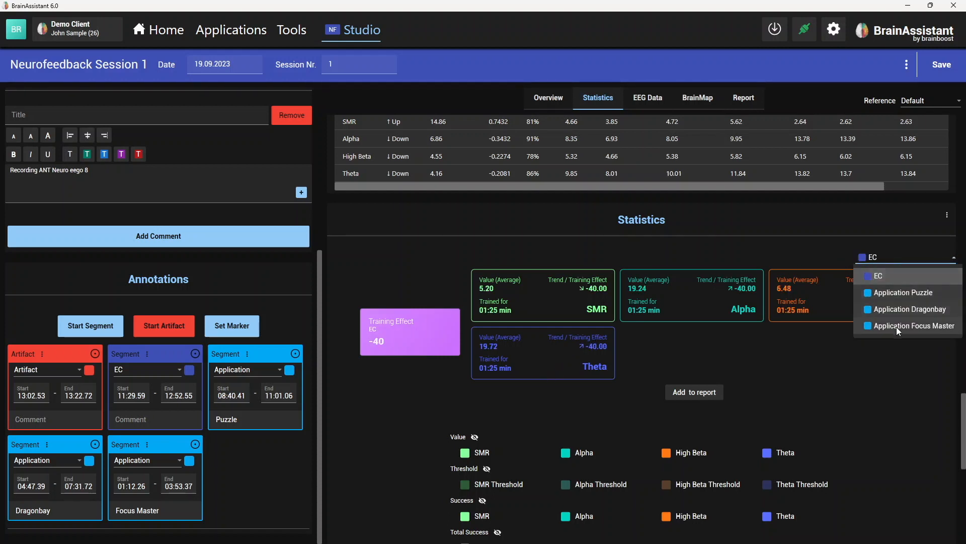
pyautogui.click(901, 308)
# - Check the smoothing options for the added panel's Dragonbay chart, leaving light smoothing selected
pyautogui.scroll(-5, 814, 383)
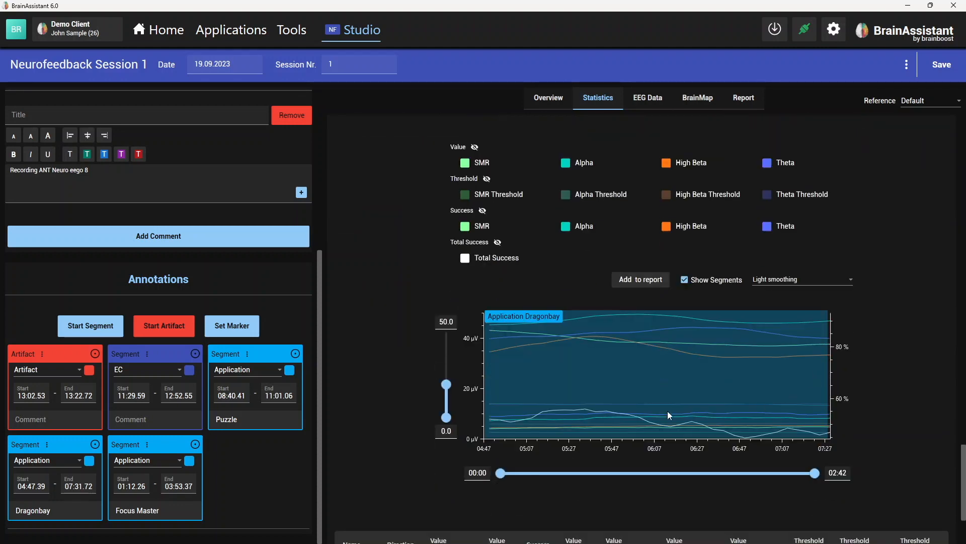
pyautogui.click(785, 280)
pyautogui.click(859, 255)
pyautogui.scroll(15, 865, 452)
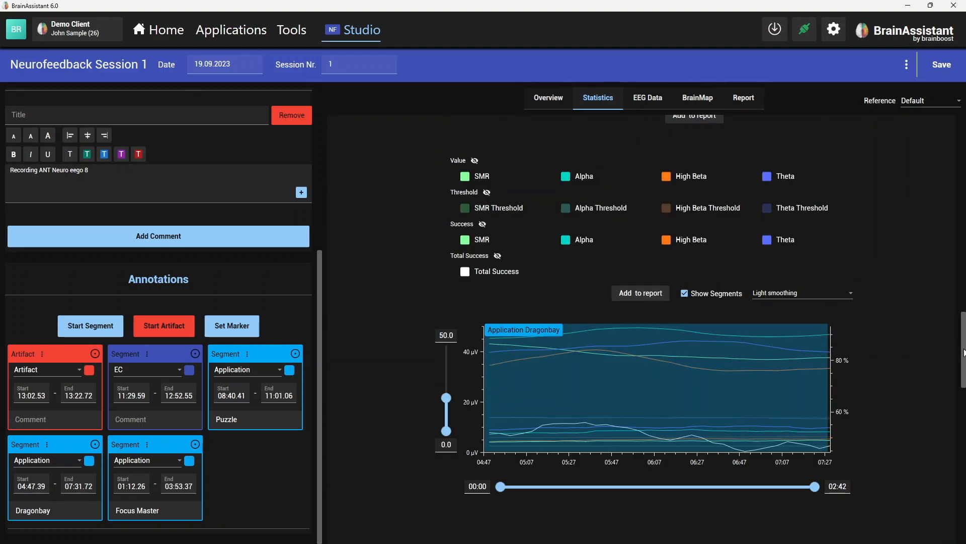
# - Add the full-session chart and the full-session training effect overview to the report
pyautogui.moveTo(963, 352); pyautogui.dragTo(963, 157)
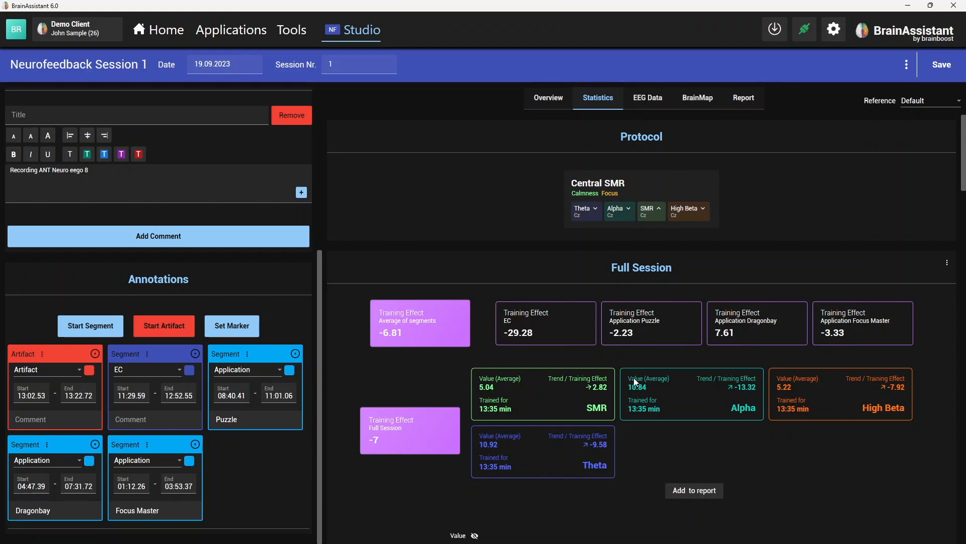
pyautogui.scroll(-5, 636, 381)
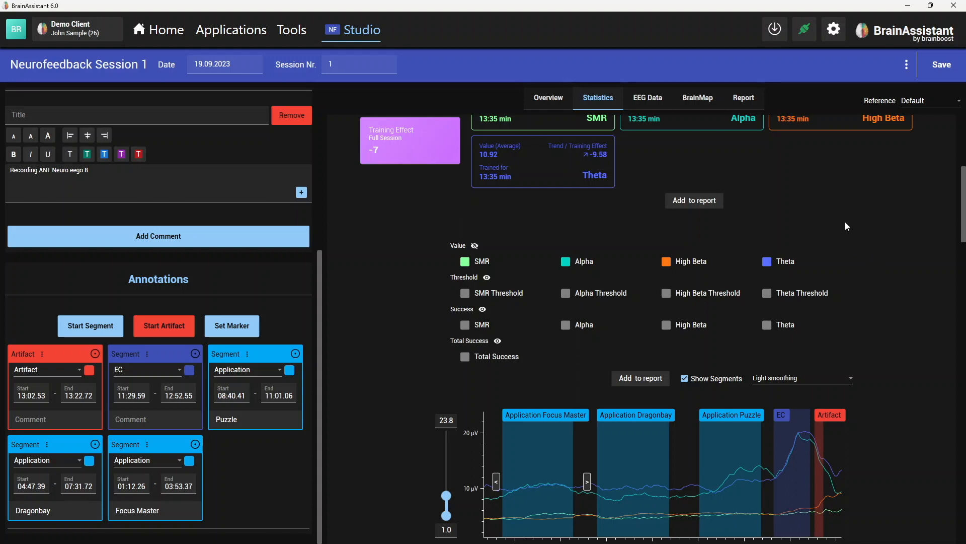
pyautogui.scroll(-1, 855, 220)
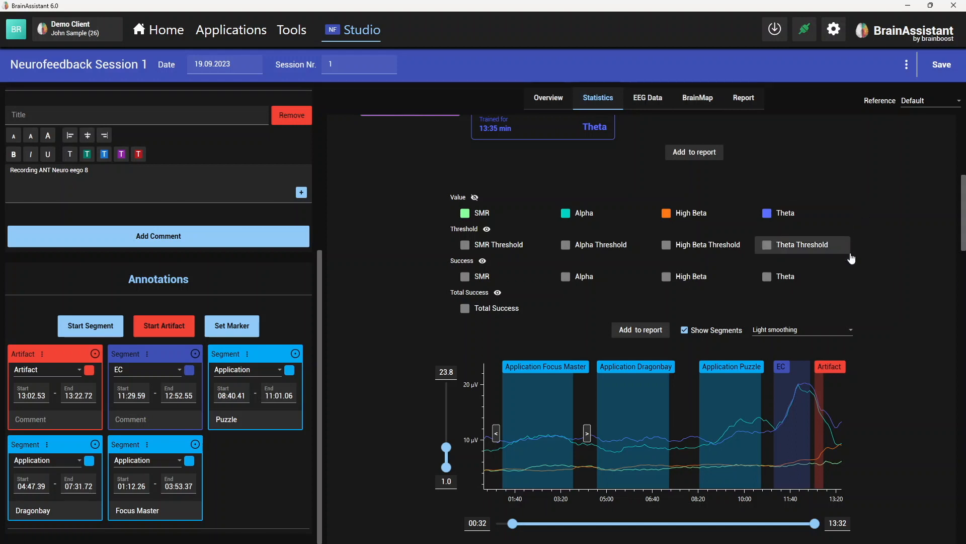
pyautogui.scroll(-1, 896, 261)
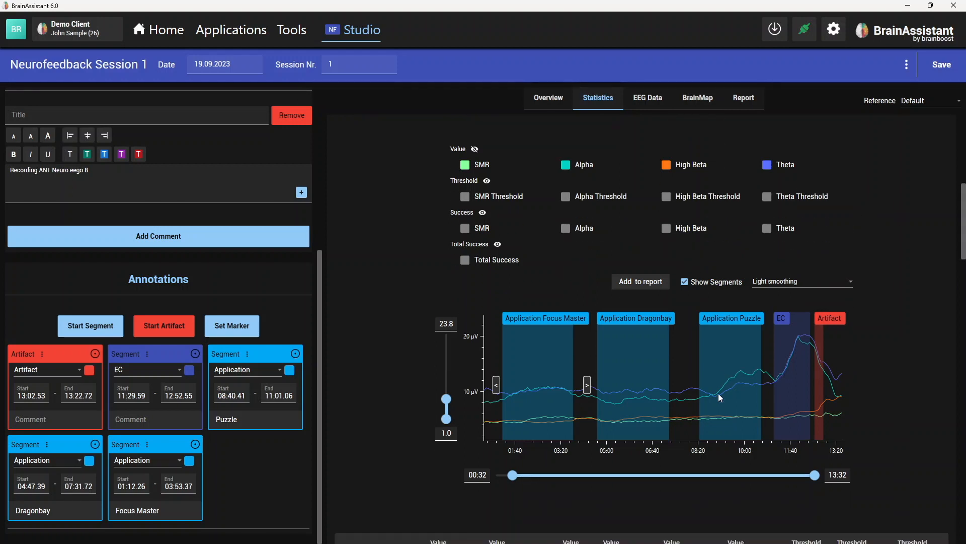
pyautogui.scroll(-1, 398, 422)
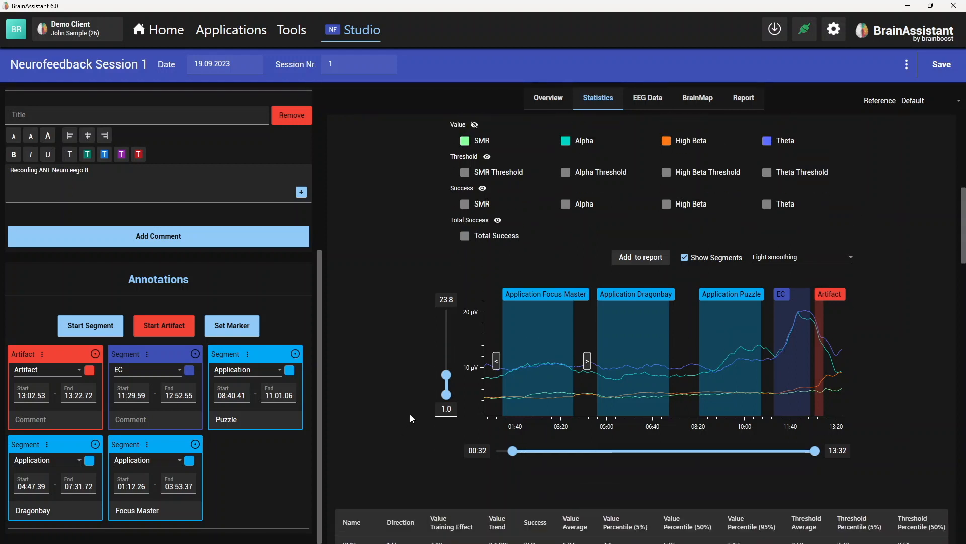
pyautogui.click(651, 259)
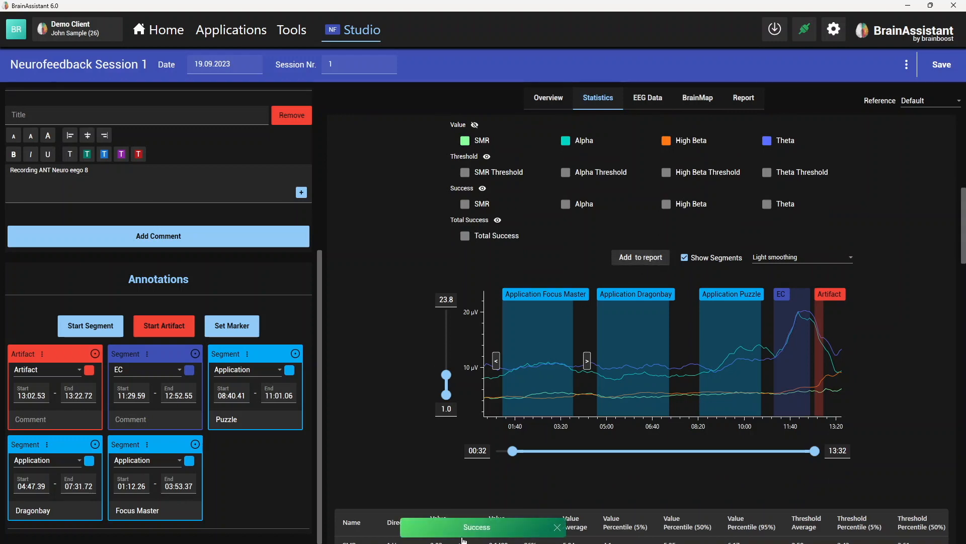
pyautogui.scroll(13, 433, 367)
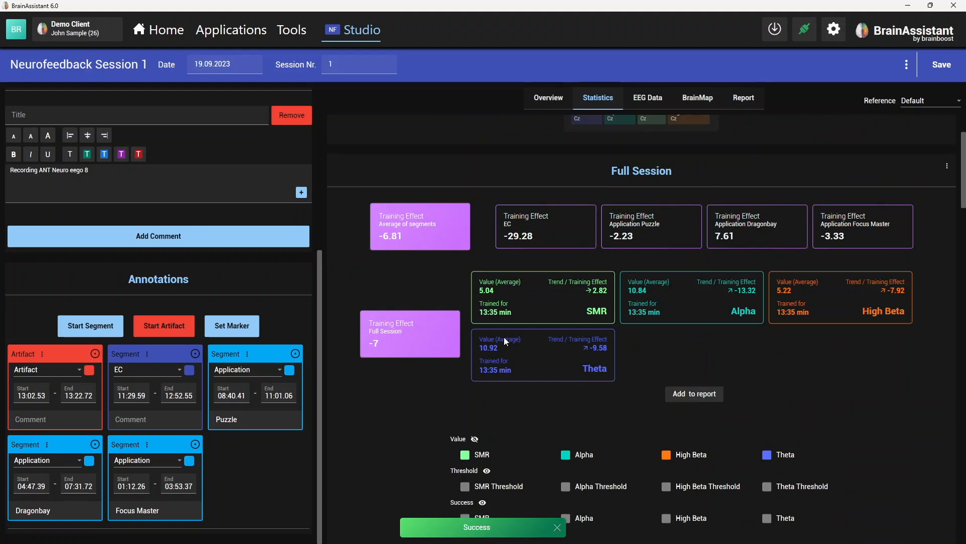
pyautogui.click(682, 396)
# - Hide the total success, success and threshold curves in the Dragonbay chart of the added statistics panel
pyautogui.scroll(-15, 884, 371)
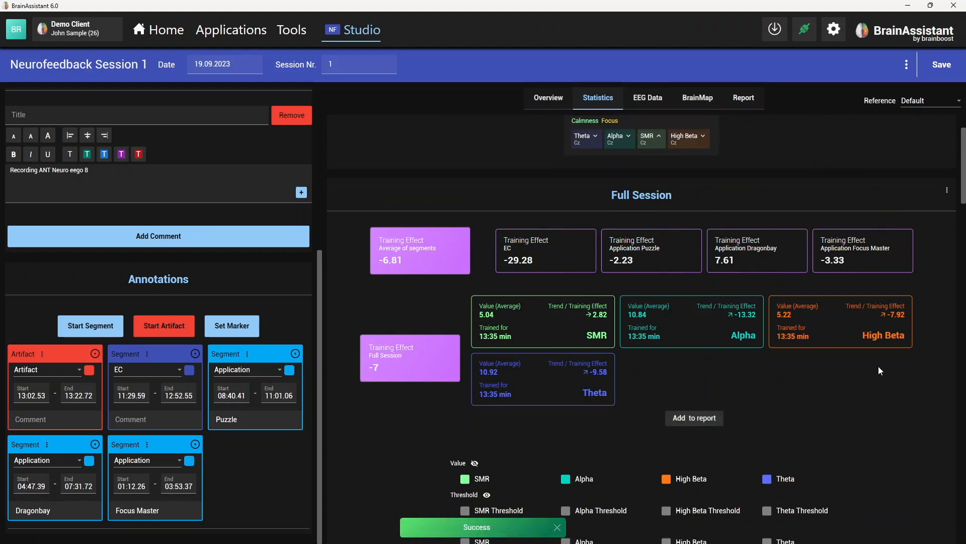
pyautogui.scroll(-20, 881, 355)
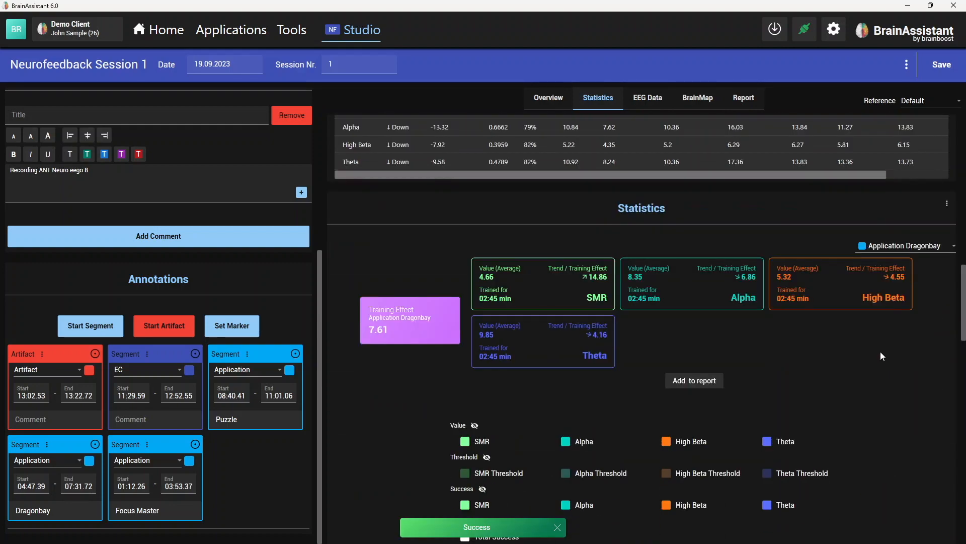
pyautogui.scroll(15, 877, 351)
pyautogui.scroll(-6, 878, 347)
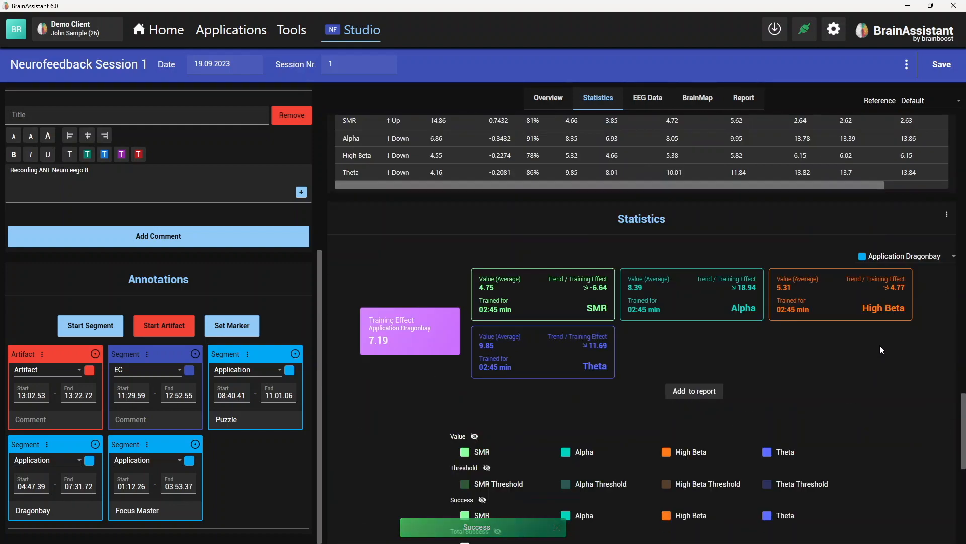
pyautogui.scroll(-9, 867, 357)
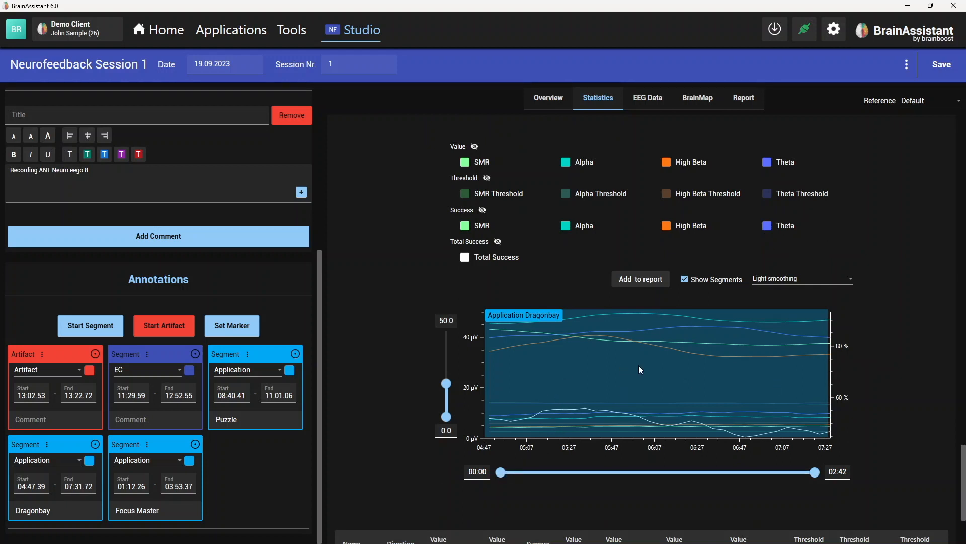
pyautogui.click(498, 241)
pyautogui.click(482, 209)
pyautogui.click(487, 177)
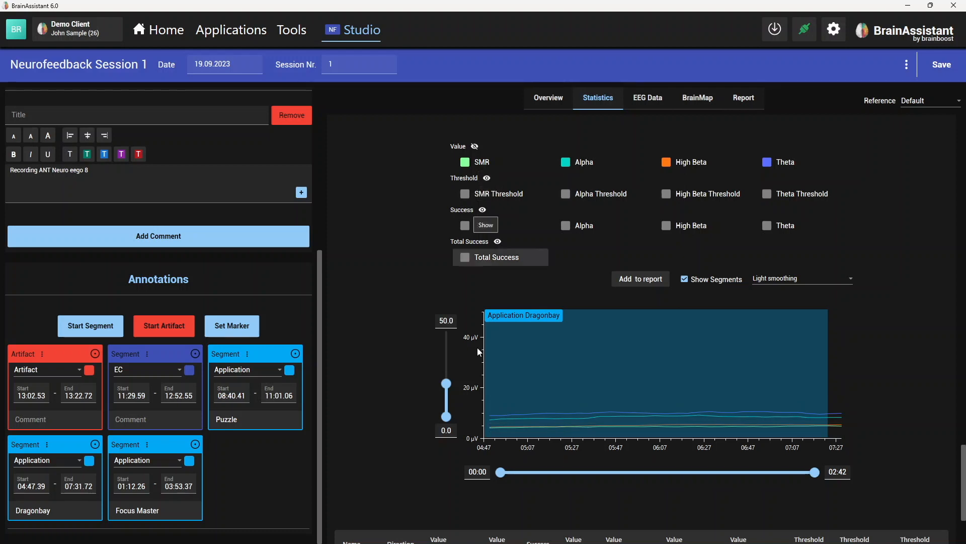
# - Set the vertical axis maximum of the added panel's Dragonbay chart to 14.4
pyautogui.moveTo(447, 383); pyautogui.dragTo(446, 401)
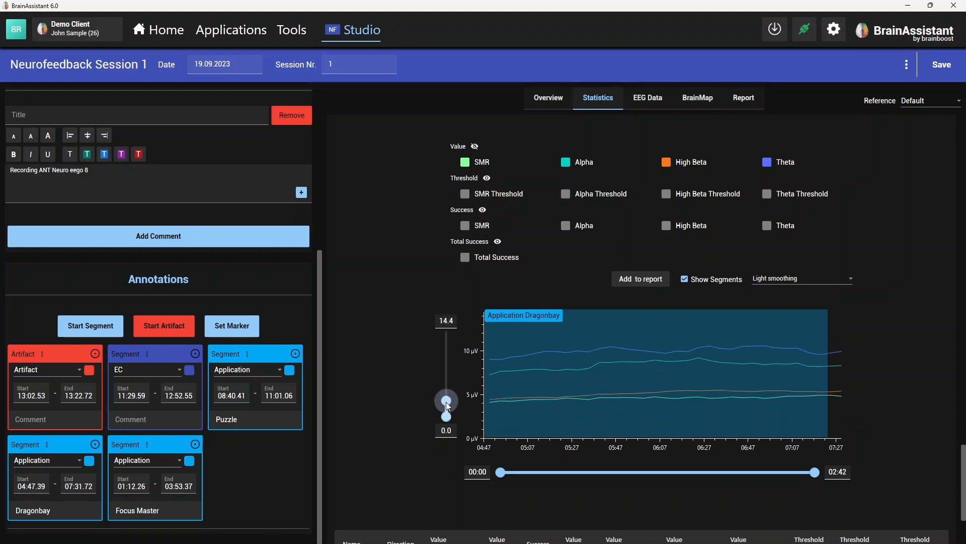
pyautogui.scroll(6, 928, 212)
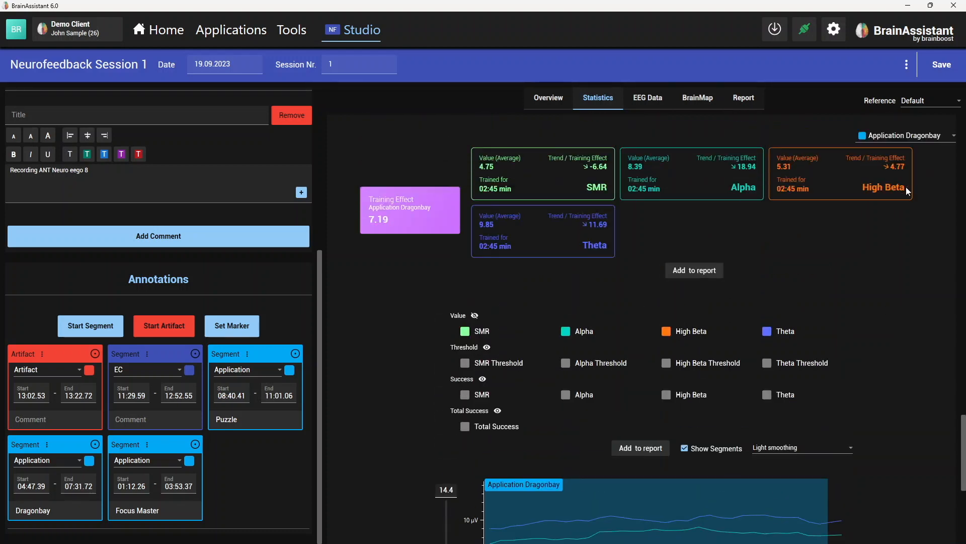
pyautogui.scroll(-5, 843, 353)
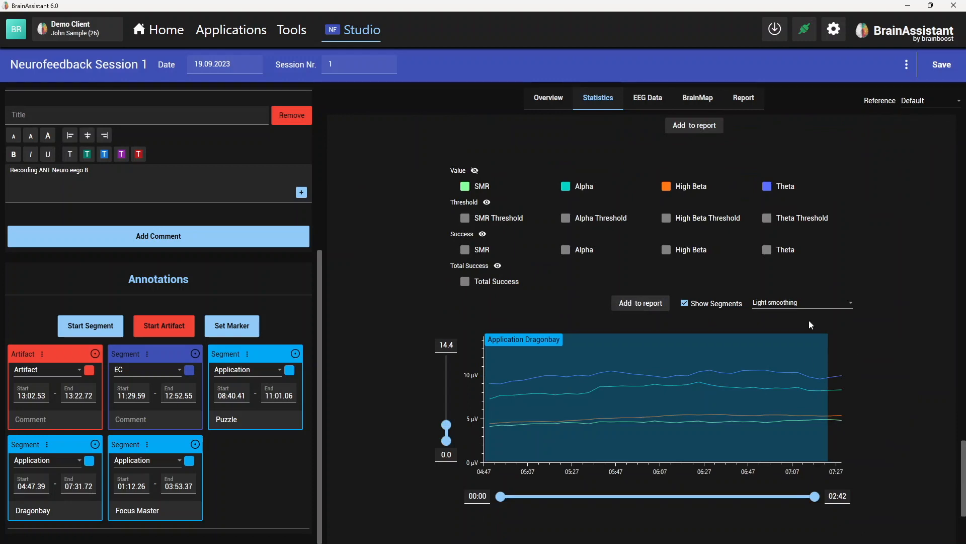
# - Recompute the full-session statistics from EEG data instead of the recorded bar data, and add the frequency band overview to the report
pyautogui.moveTo(962, 471); pyautogui.dragTo(929, 110)
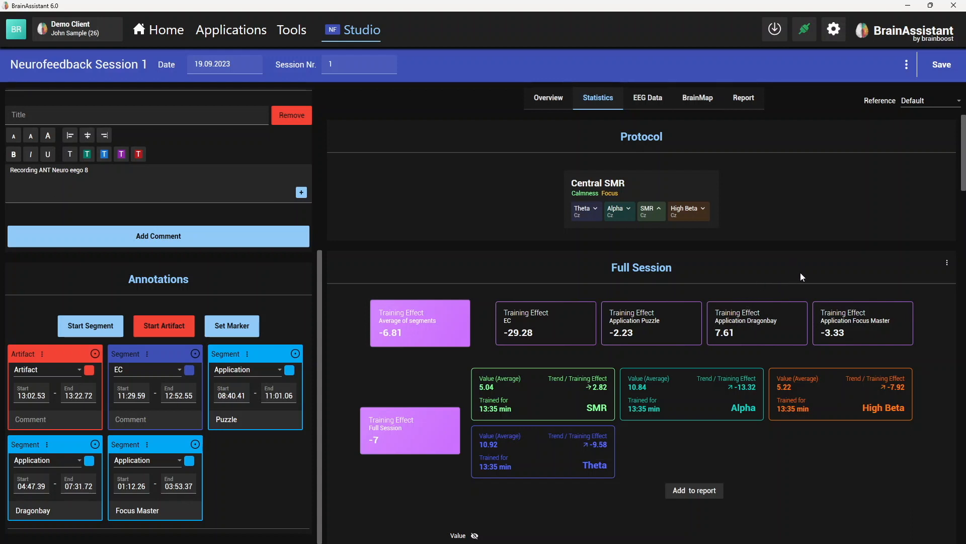
pyautogui.scroll(-1, 801, 272)
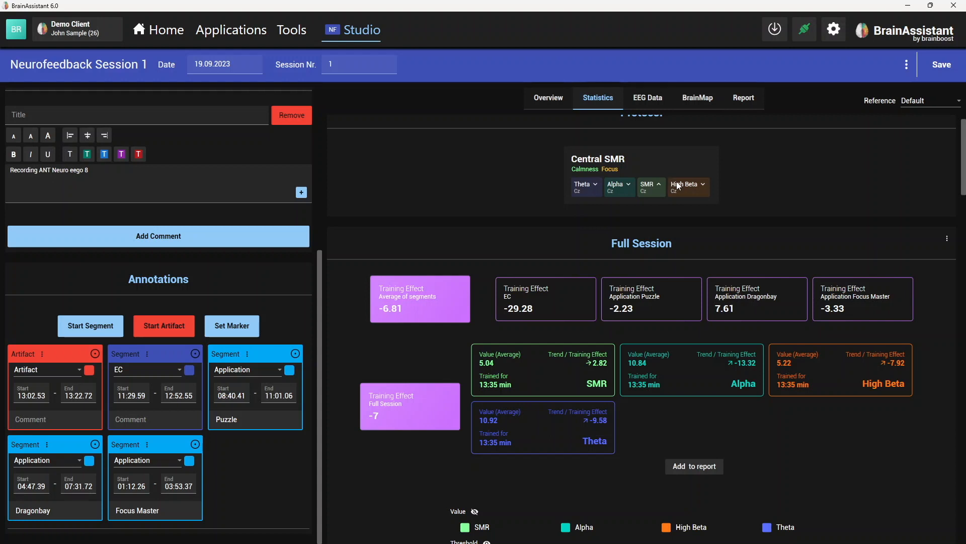
pyautogui.click(948, 239)
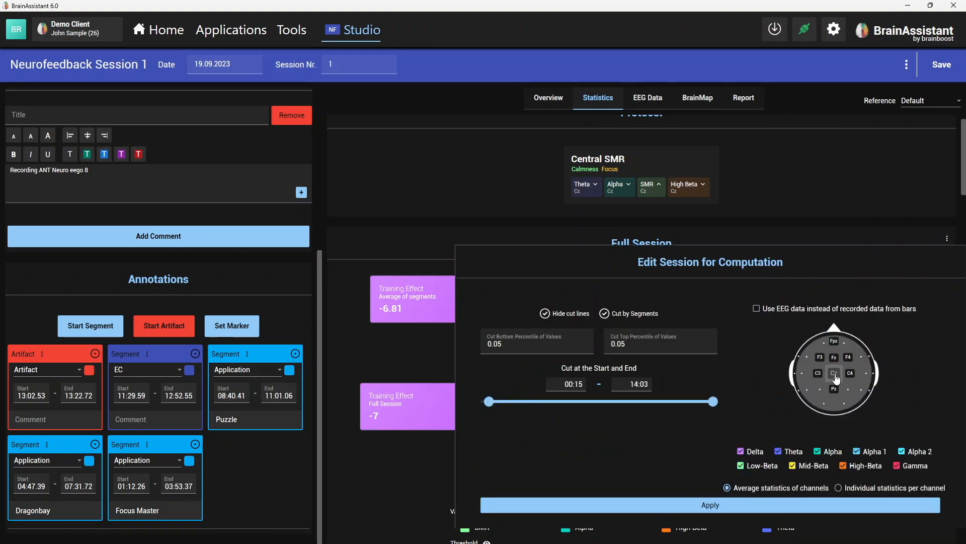
pyautogui.click(756, 308)
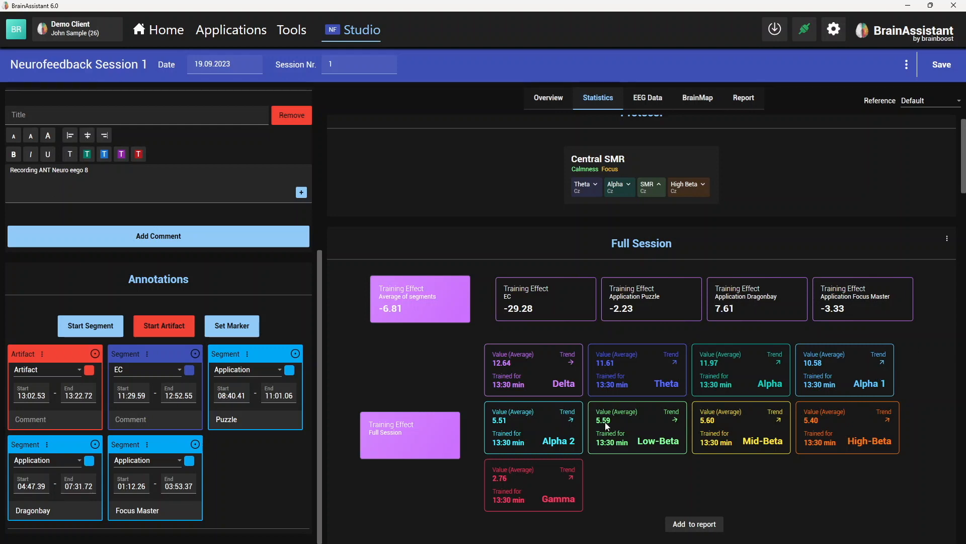
pyautogui.scroll(-1, 920, 470)
pyautogui.click(712, 453)
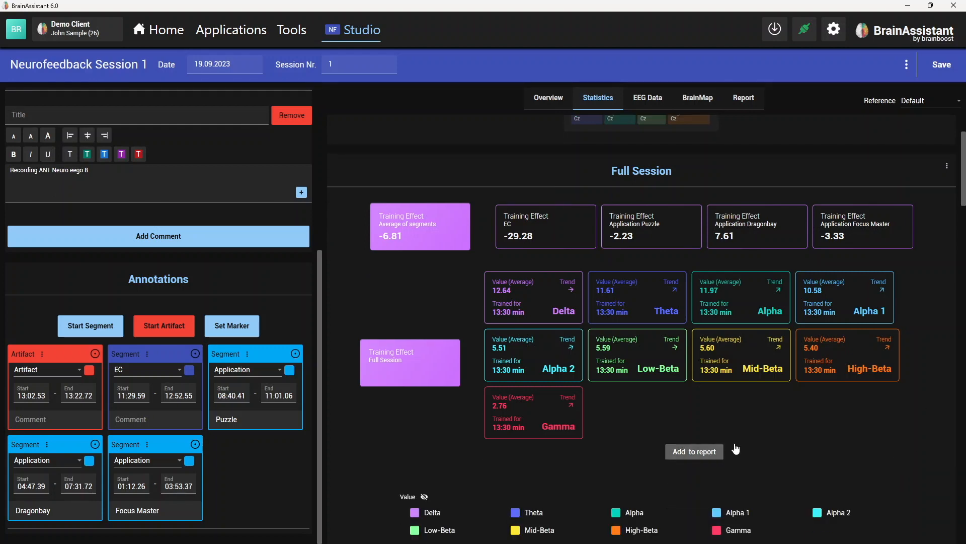
# - Limit the full-session chart to 01:01–12:59 with a vertical maximum of 23.8, and add it to the report
pyautogui.scroll(-4, 773, 426)
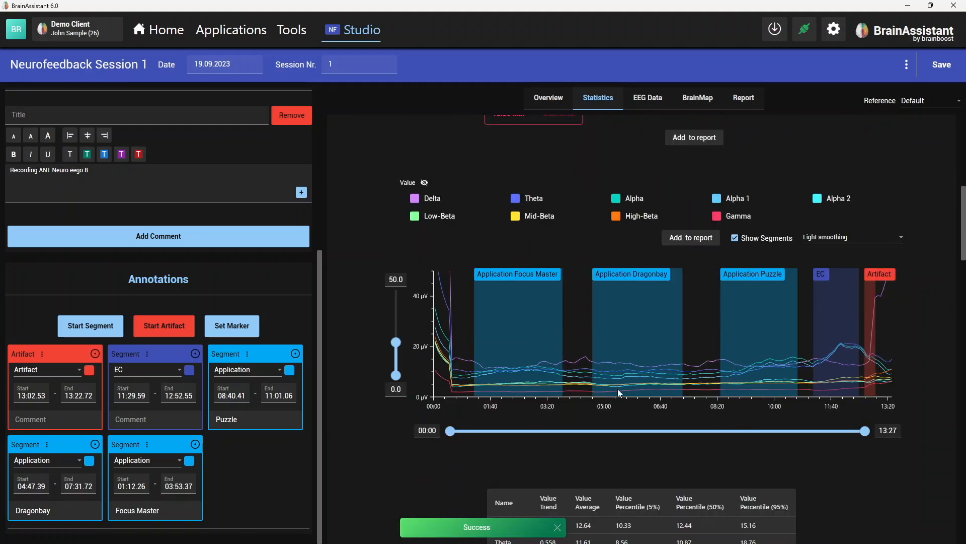
pyautogui.moveTo(451, 431); pyautogui.dragTo(481, 432)
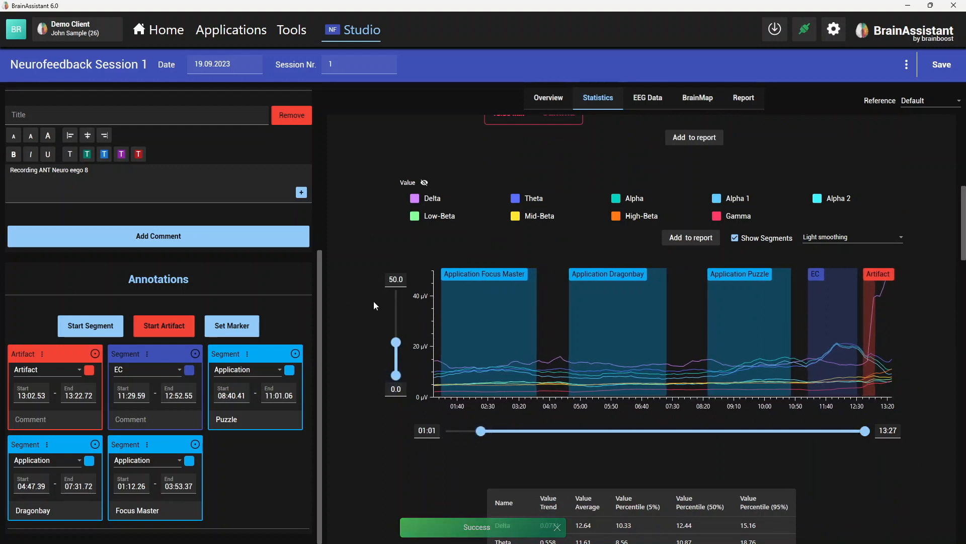
pyautogui.moveTo(868, 432); pyautogui.dragTo(854, 430)
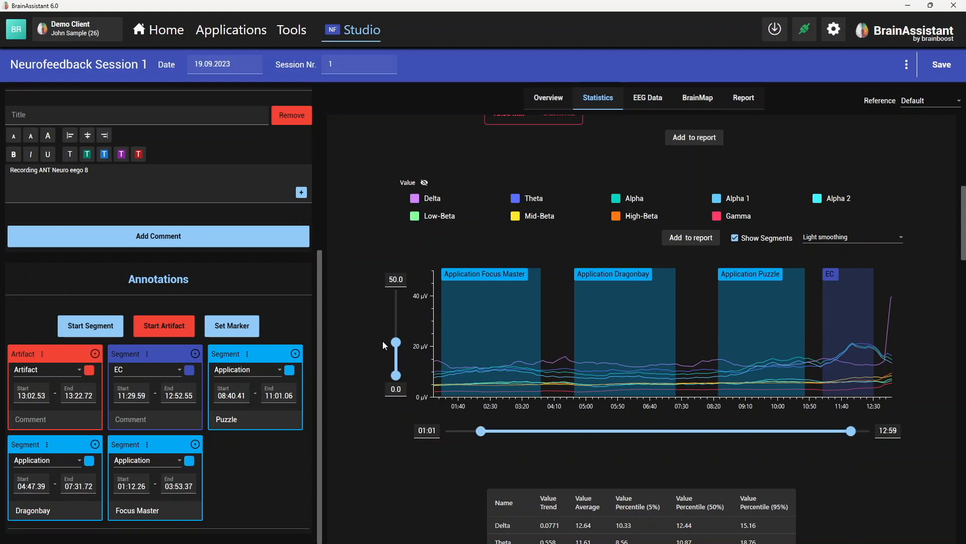
pyautogui.moveTo(398, 344); pyautogui.dragTo(398, 361)
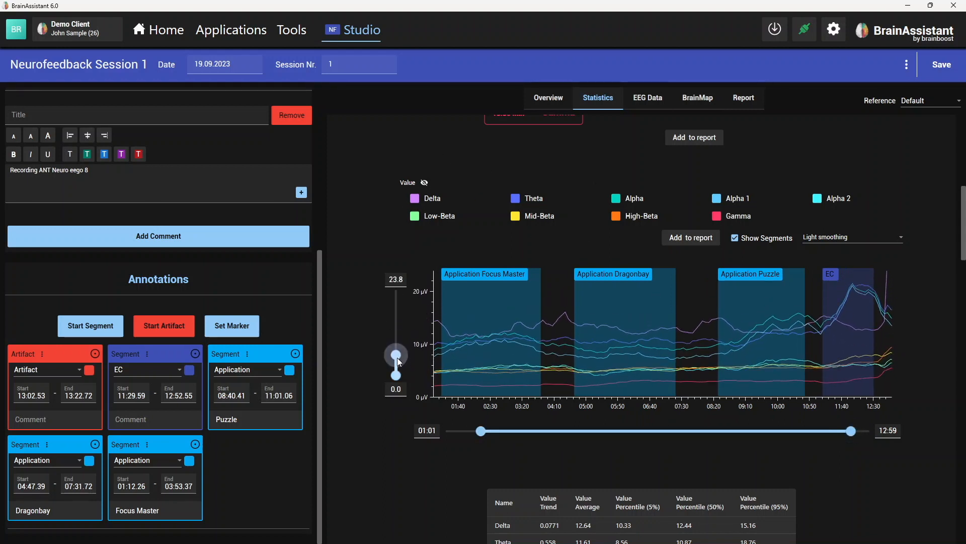
pyautogui.click(690, 238)
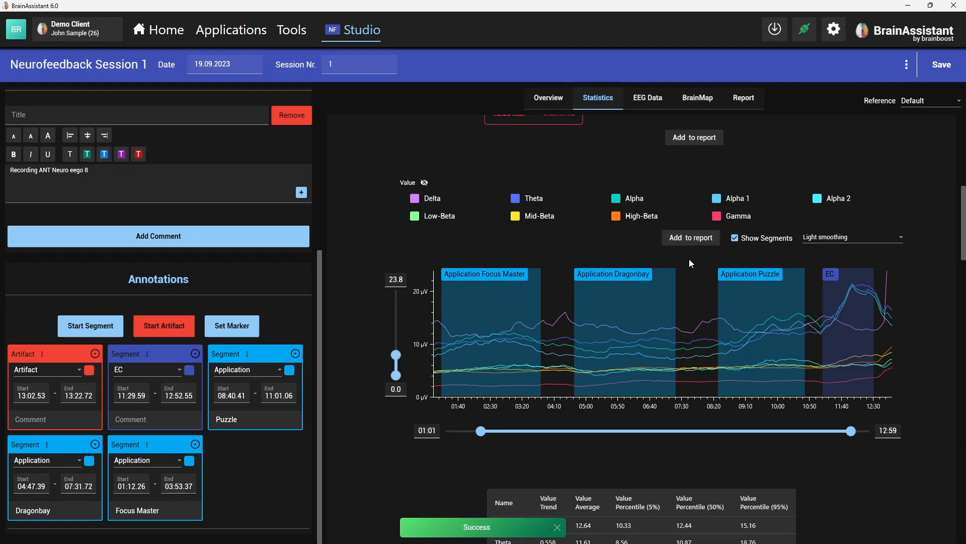
# - Show the session's EEG data with a vertical scale of 112.83 and 10.04 seconds displayed
pyautogui.scroll(8, 751, 276)
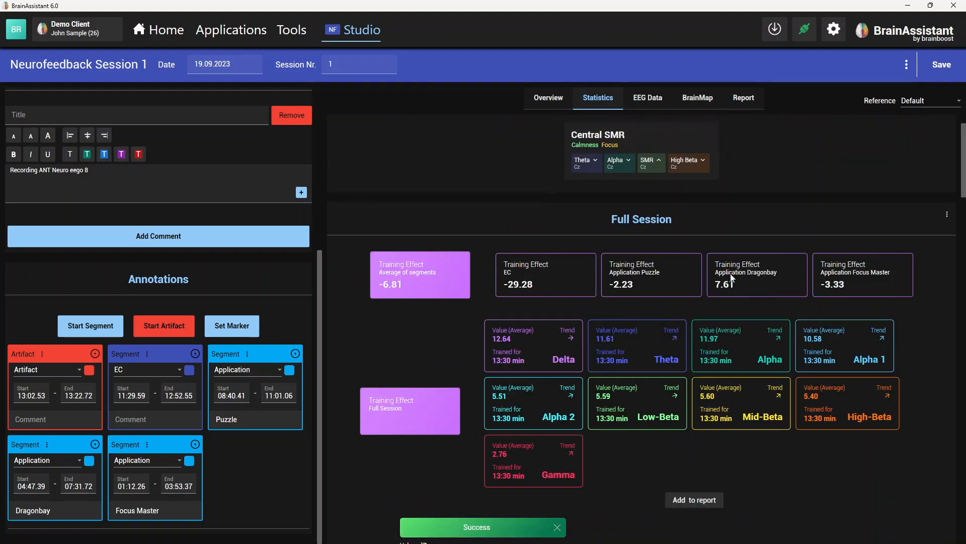
pyautogui.scroll(1, 731, 277)
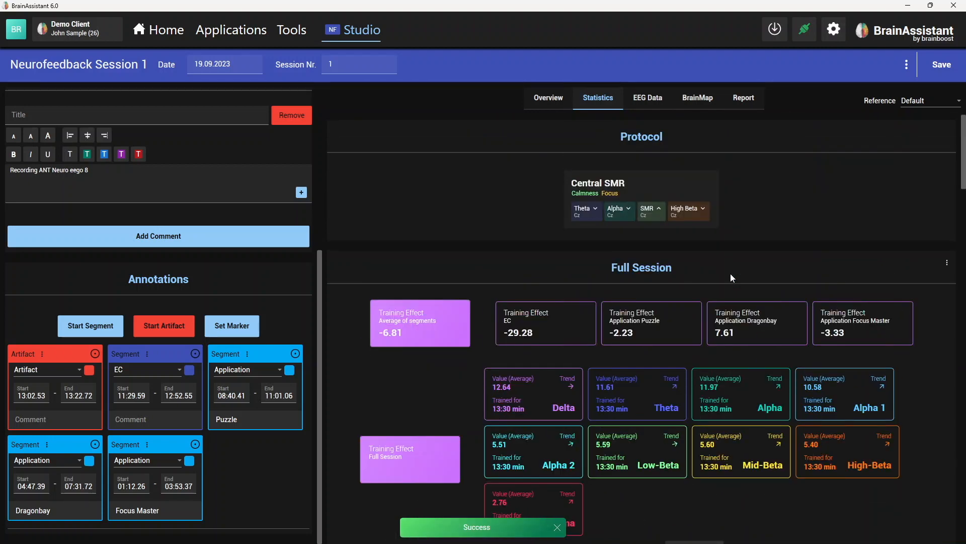
pyautogui.click(648, 98)
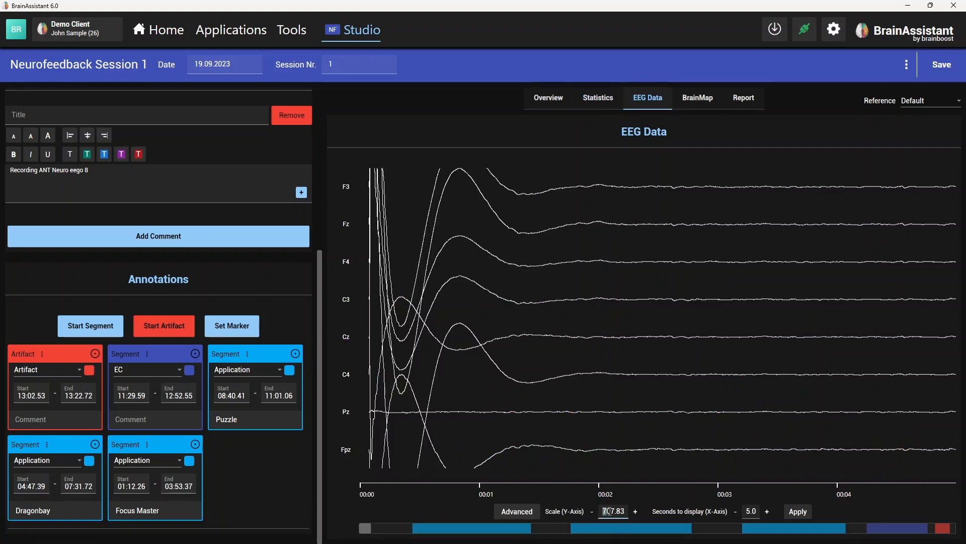
pyautogui.click(634, 511)
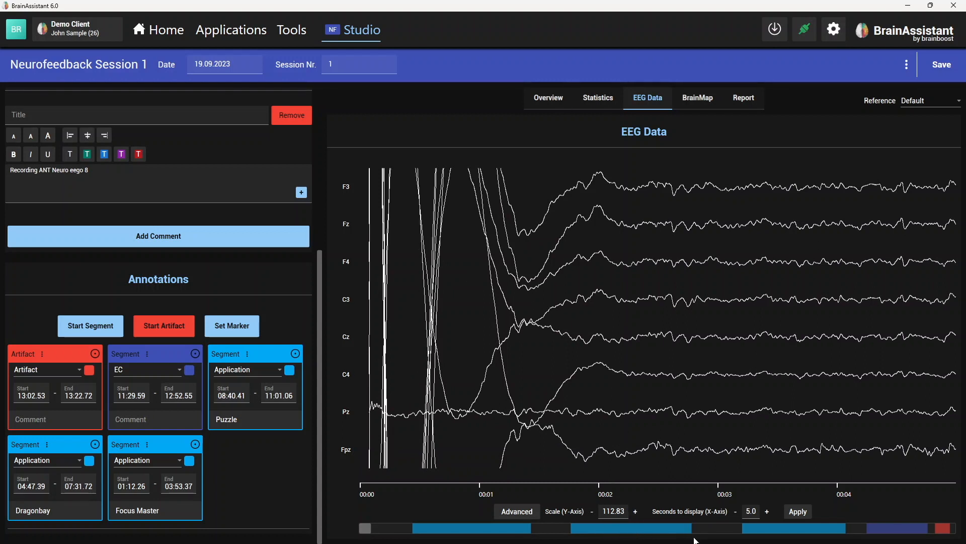
pyautogui.scroll(-7, 693, 533)
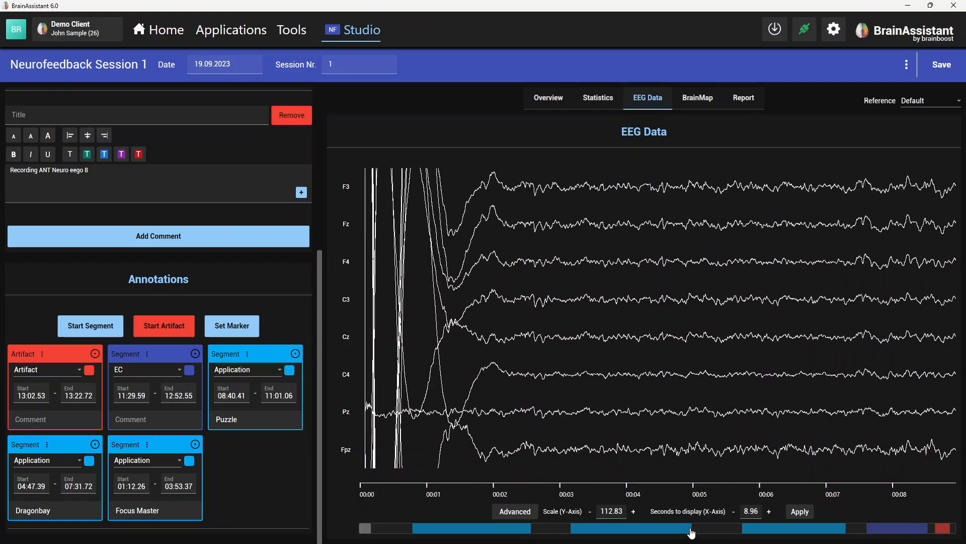
pyautogui.scroll(-10, 702, 337)
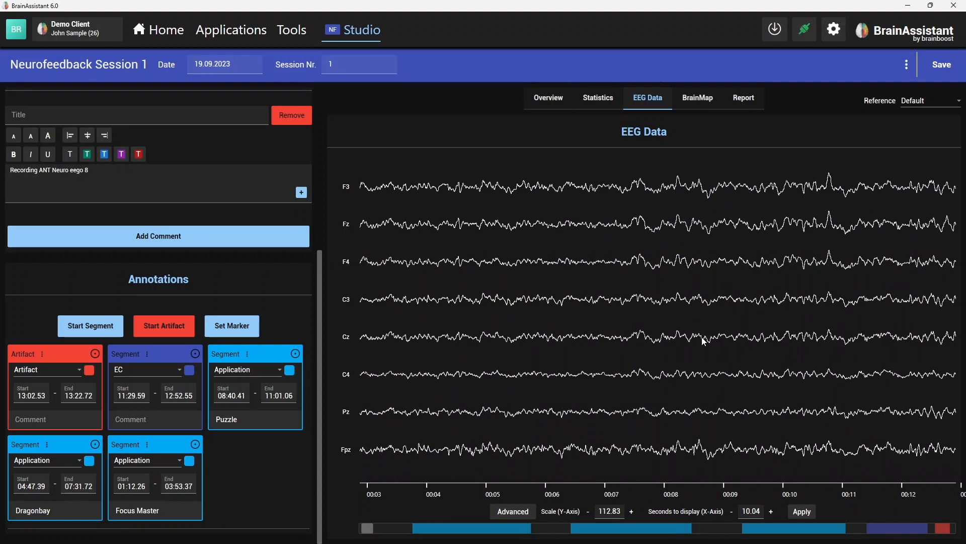
# - Bring the start of the EC segment near 11:29 into the EEG view and add this excerpt to the report
pyautogui.scroll(-1, 699, 331)
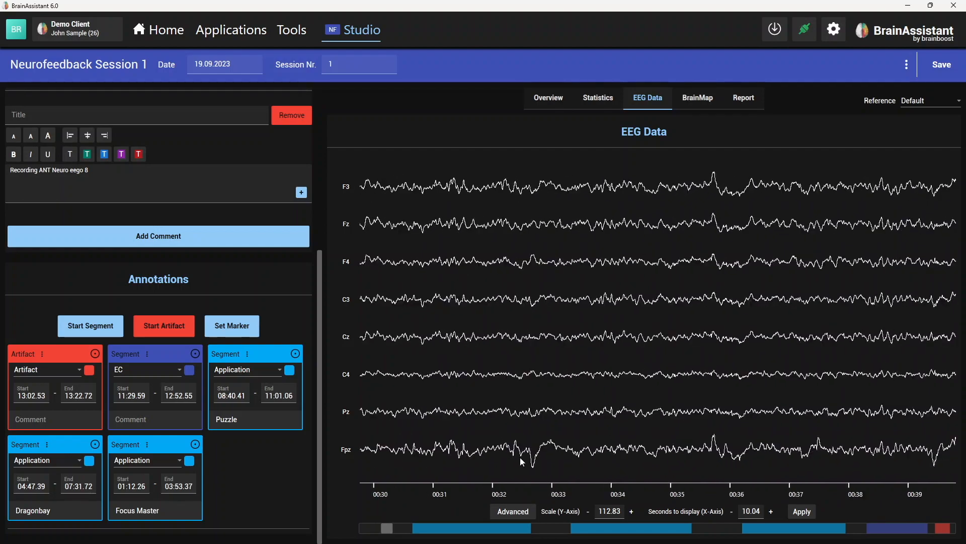
pyautogui.moveTo(386, 528); pyautogui.dragTo(868, 527)
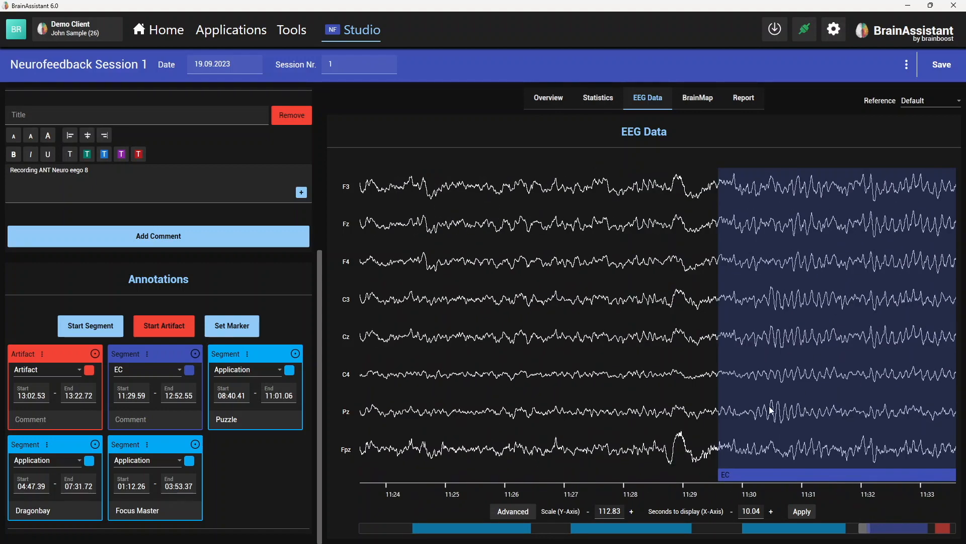
pyautogui.scroll(-1, 765, 400)
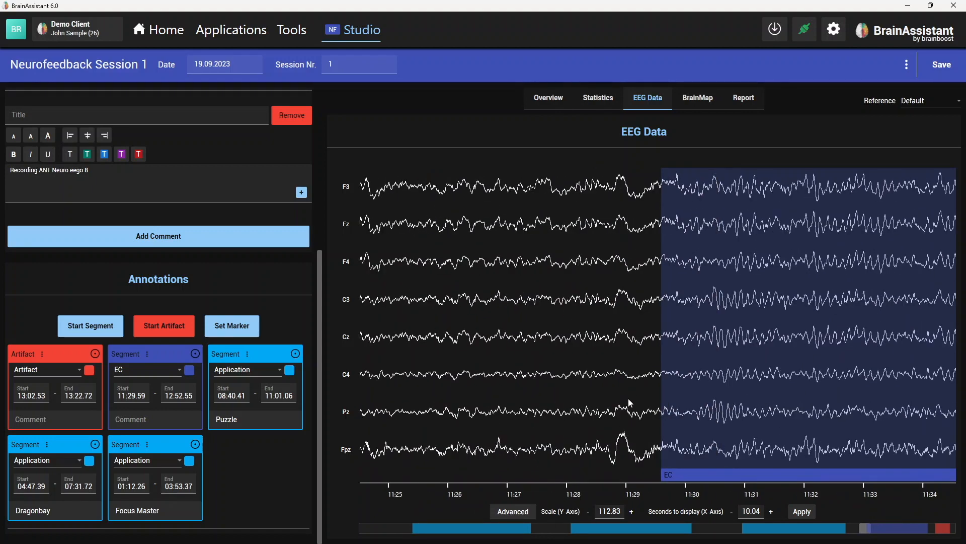
pyautogui.click(522, 514)
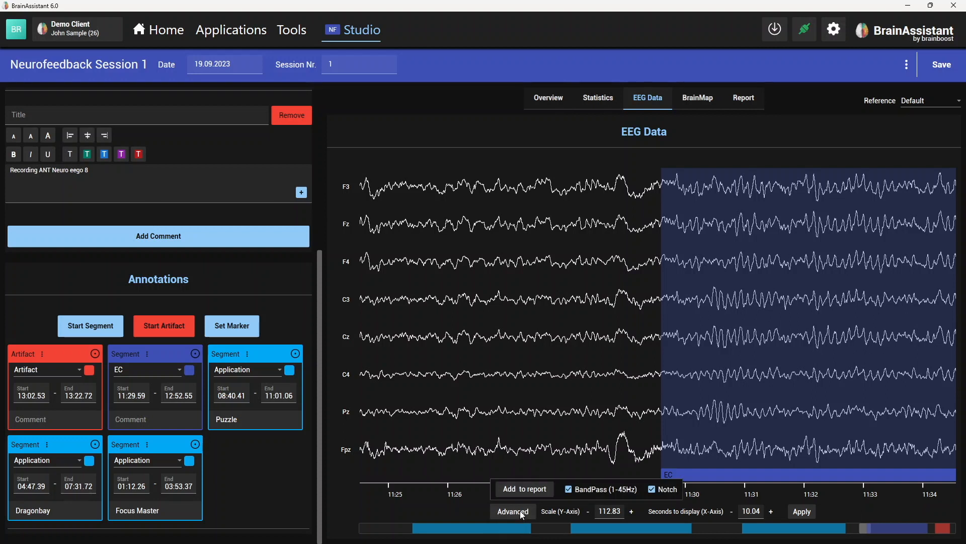
pyautogui.click(525, 490)
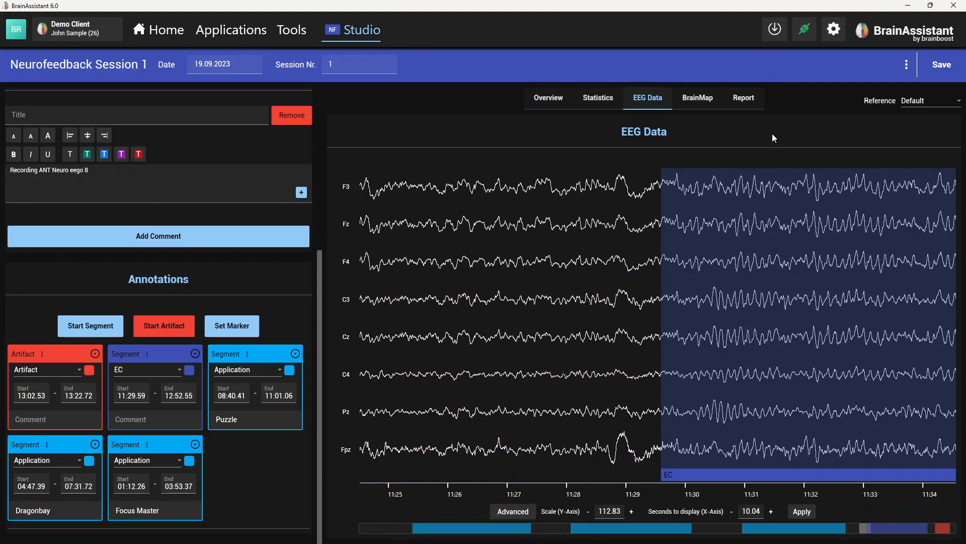
pyautogui.click(708, 97)
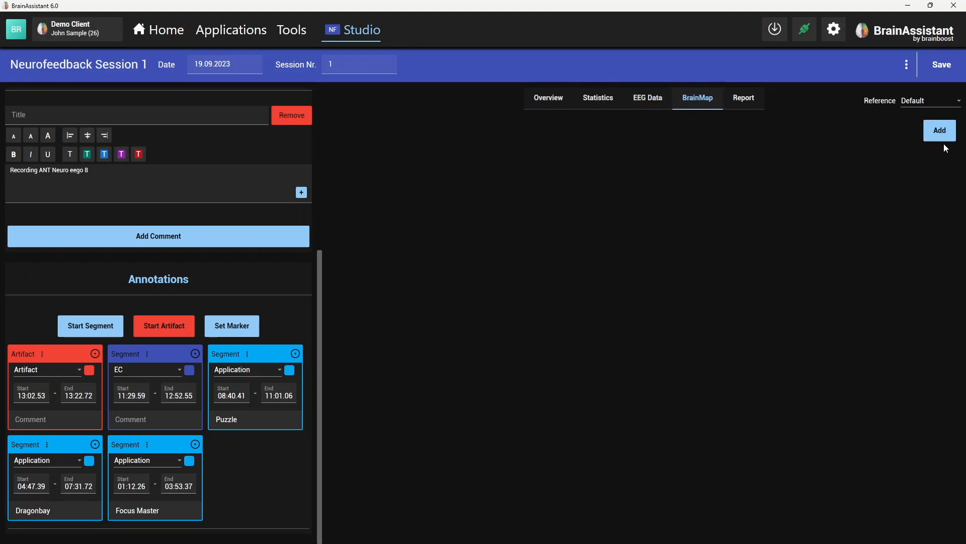
pyautogui.click(651, 102)
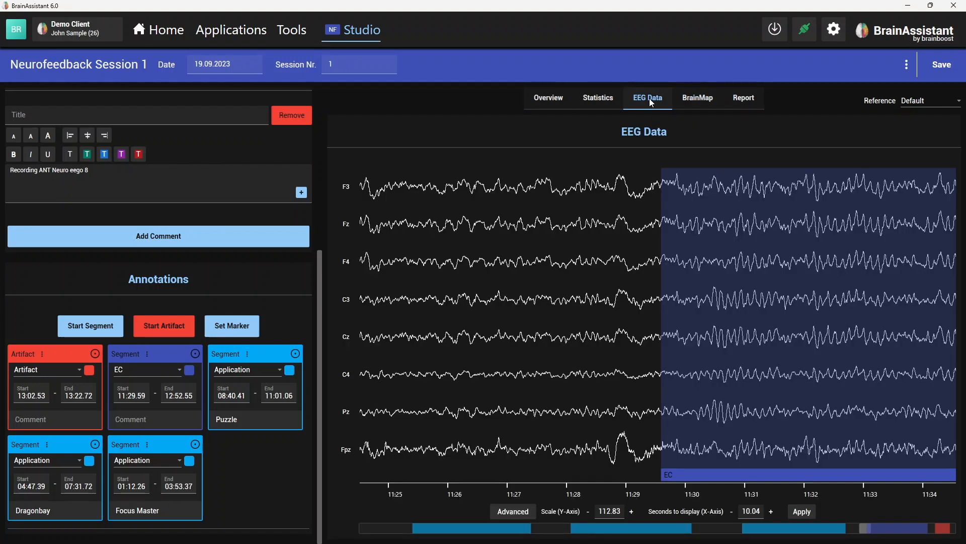
pyautogui.click(602, 97)
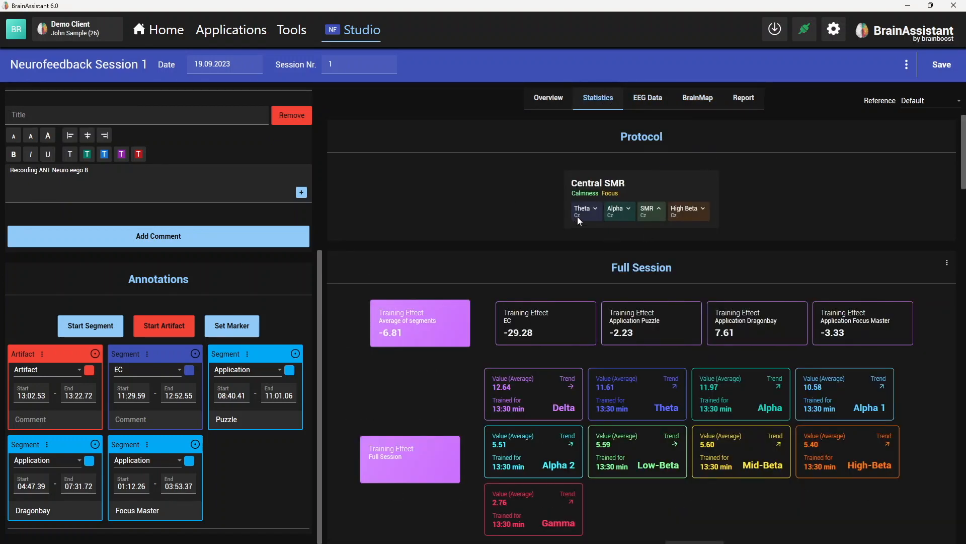
pyautogui.click(662, 99)
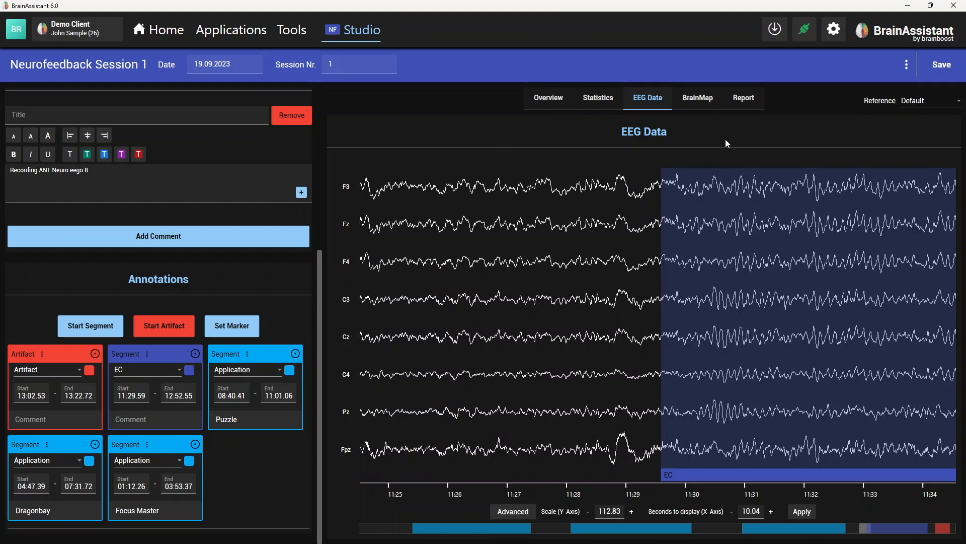
# - Add brain maps for the EC segment and check the other segment choices, leaving EC selected
pyautogui.click(690, 101)
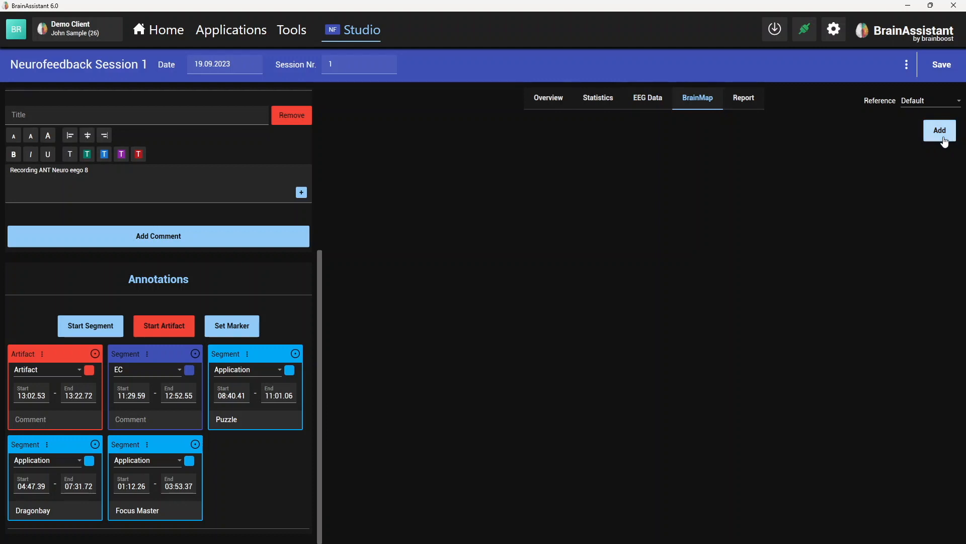
pyautogui.click(935, 131)
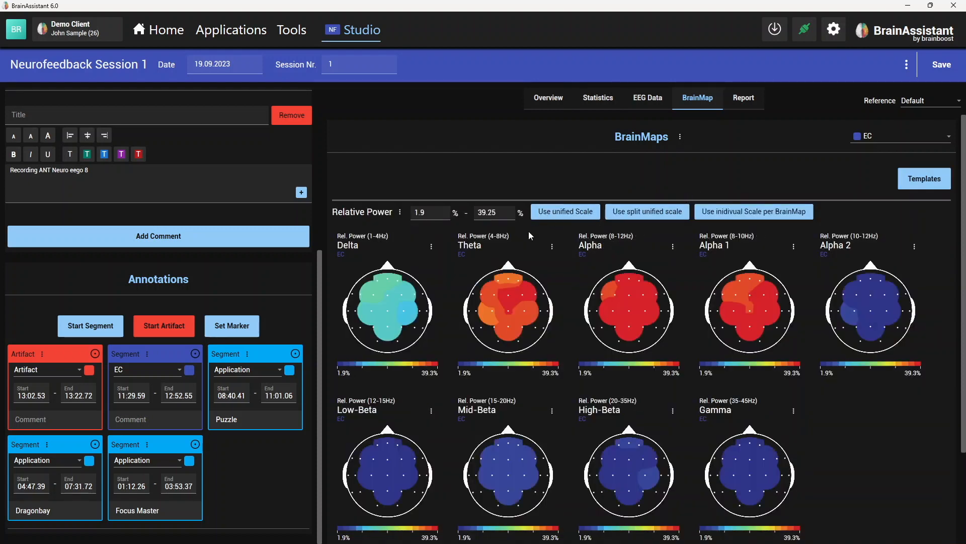
pyautogui.click(501, 213)
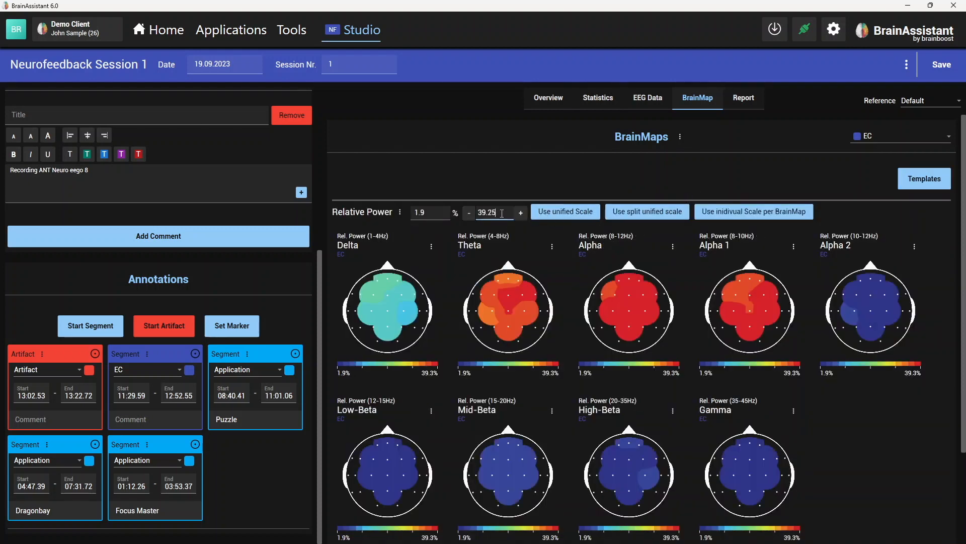
pyautogui.click(883, 135)
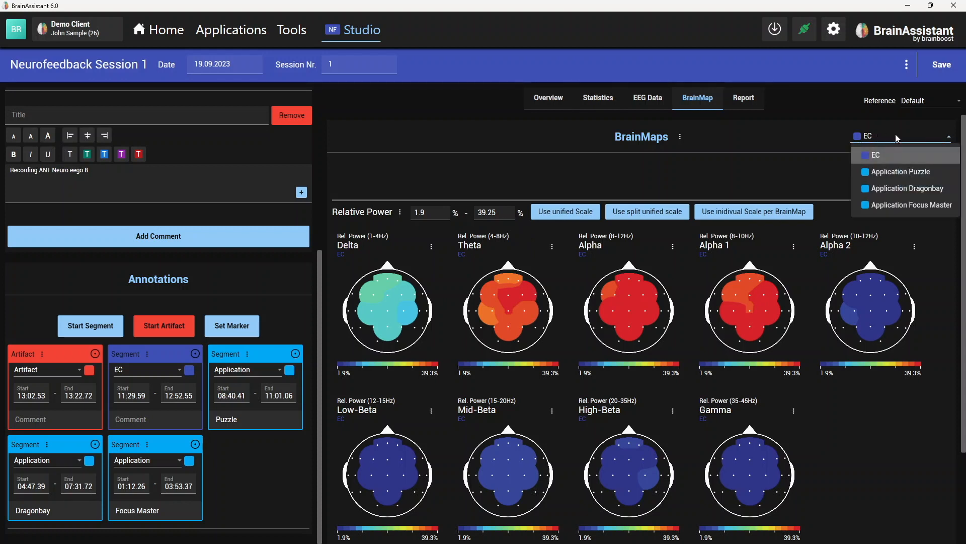
pyautogui.click(717, 158)
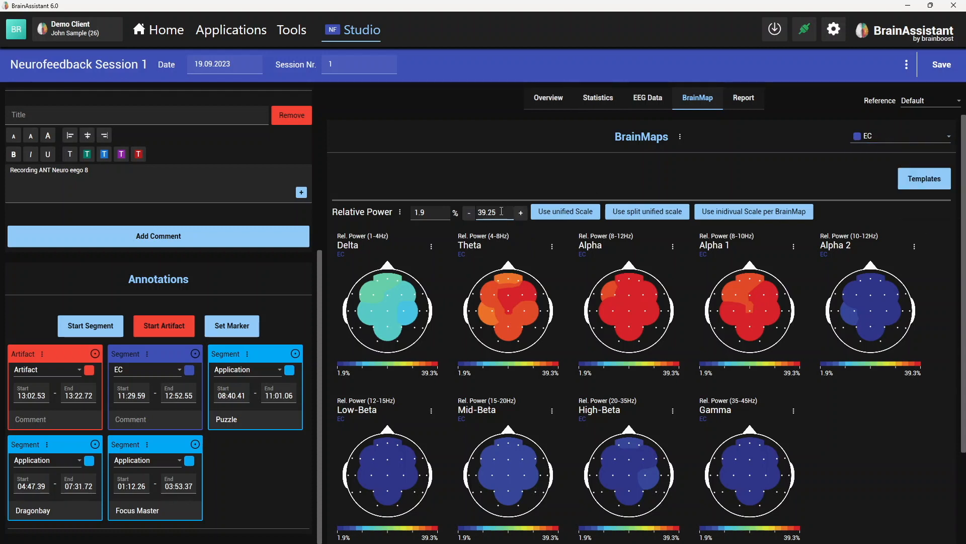
# - Set the upper scale limit of the Relative Power brain maps to 48.25 %
pyautogui.scroll(9, 499, 213)
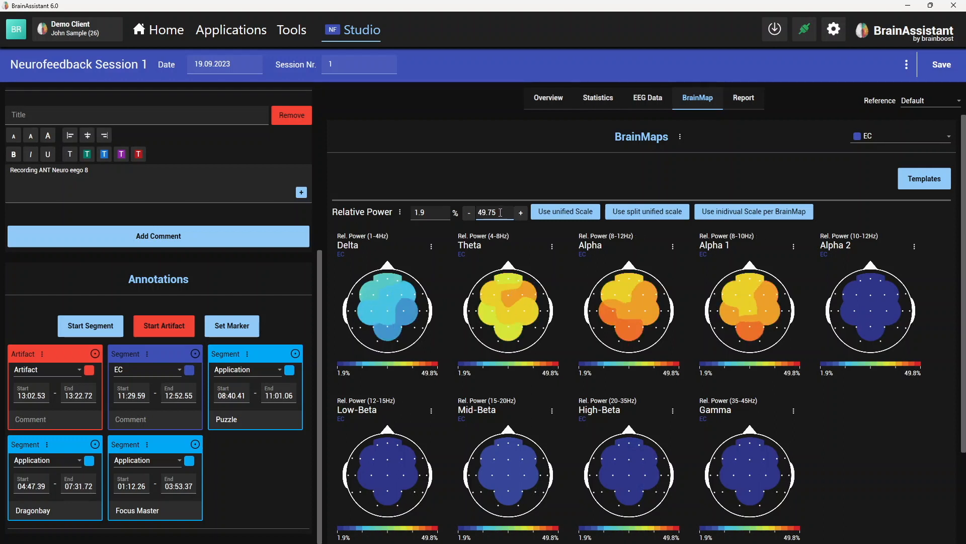
pyautogui.scroll(2, 504, 213)
pyautogui.scroll(-1, 504, 213)
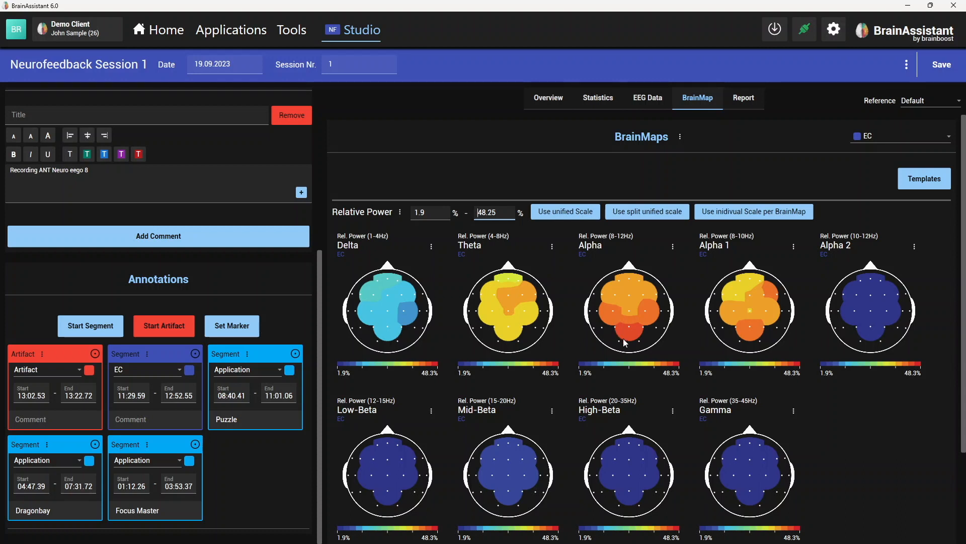
# - Add the EC segment's BrainMaps to the report and open the report editor
pyautogui.click(680, 137)
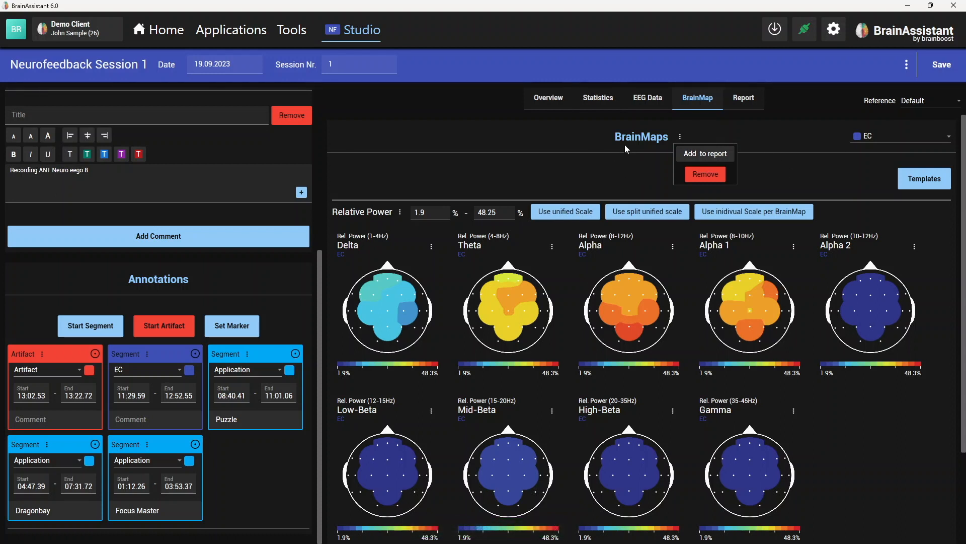
pyautogui.click(749, 104)
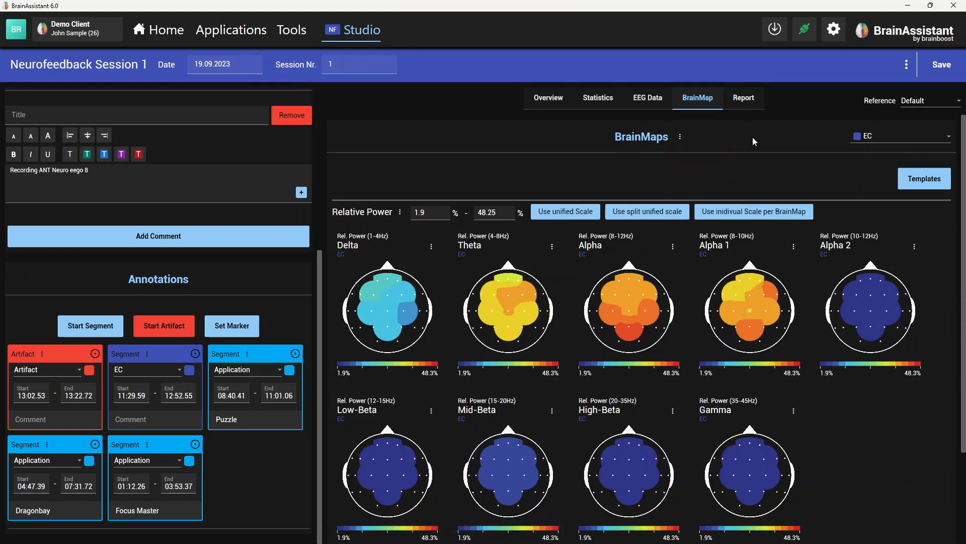
pyautogui.click(751, 102)
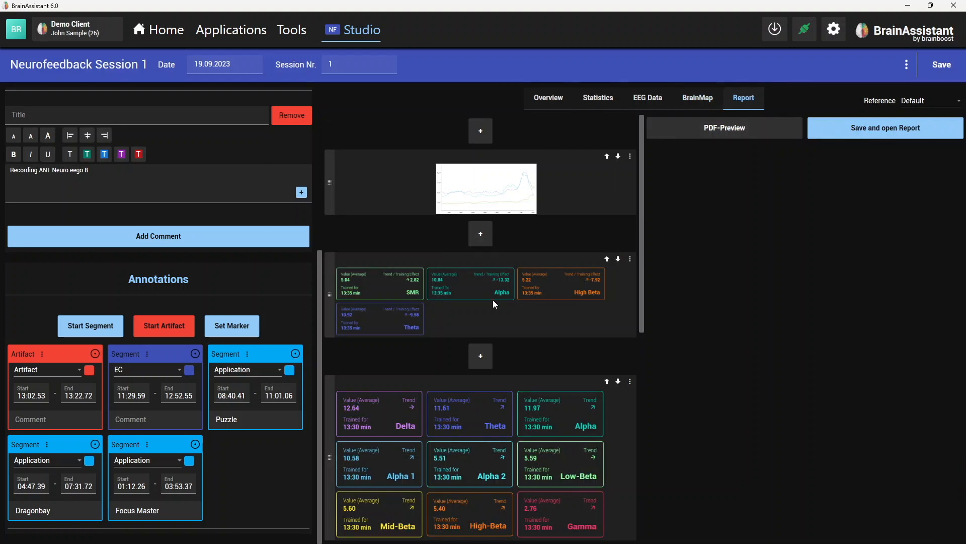
# - Move the EEG excerpt up in the report so it directly follows the first amplitude graph
pyautogui.scroll(-5, 501, 347)
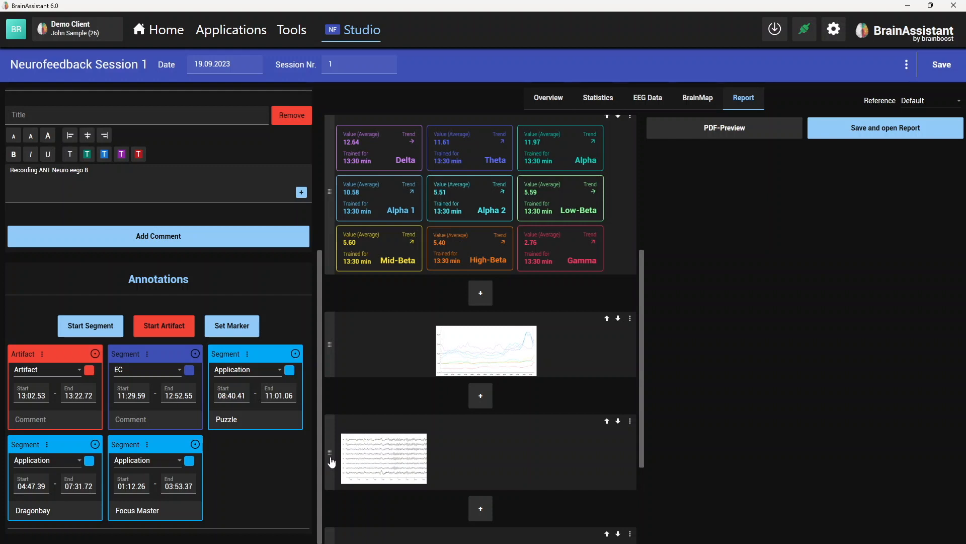
pyautogui.click(607, 421)
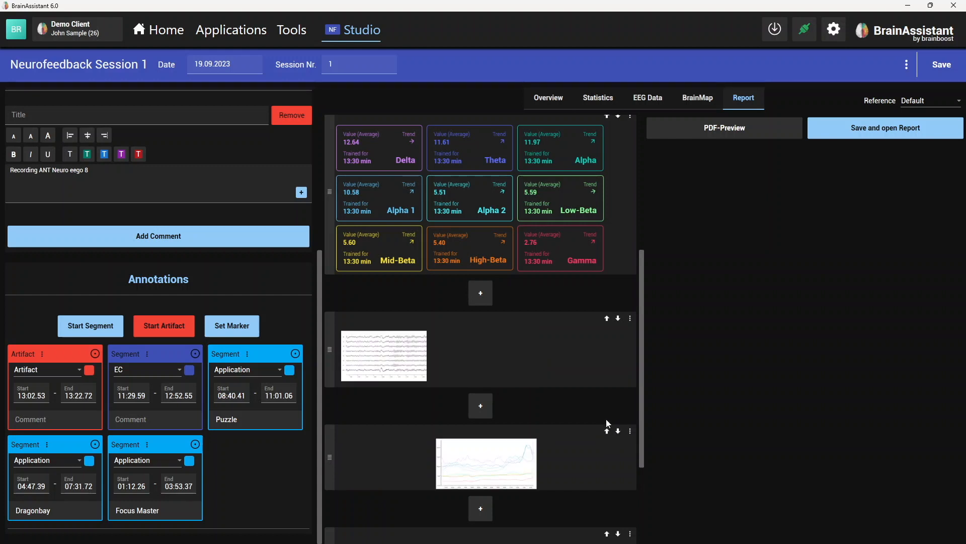
pyautogui.click(607, 318)
pyautogui.scroll(5, 524, 336)
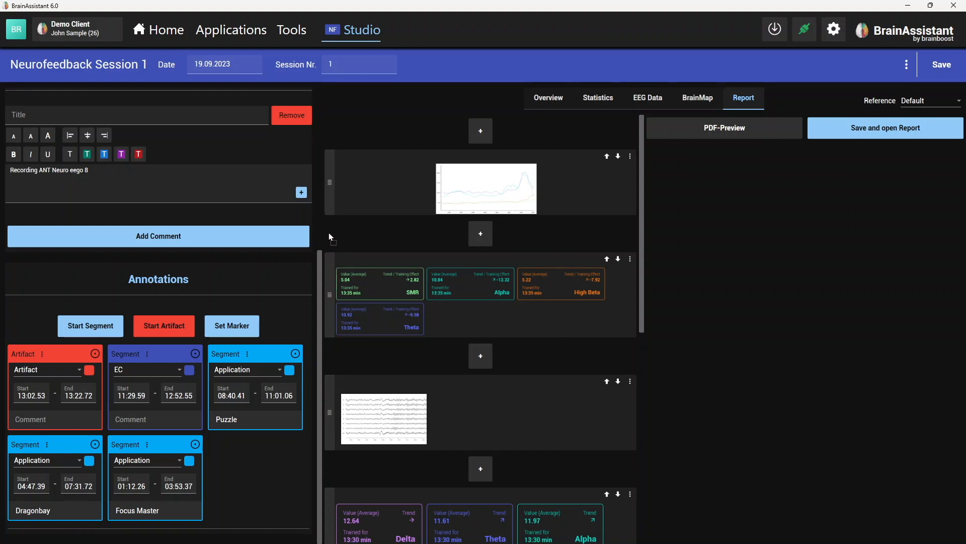
pyautogui.moveTo(328, 232); pyautogui.dragTo(327, 227)
# - Move the brain maps block up in the report so it precedes the nine frequency-band value cards
pyautogui.scroll(-7, 542, 391)
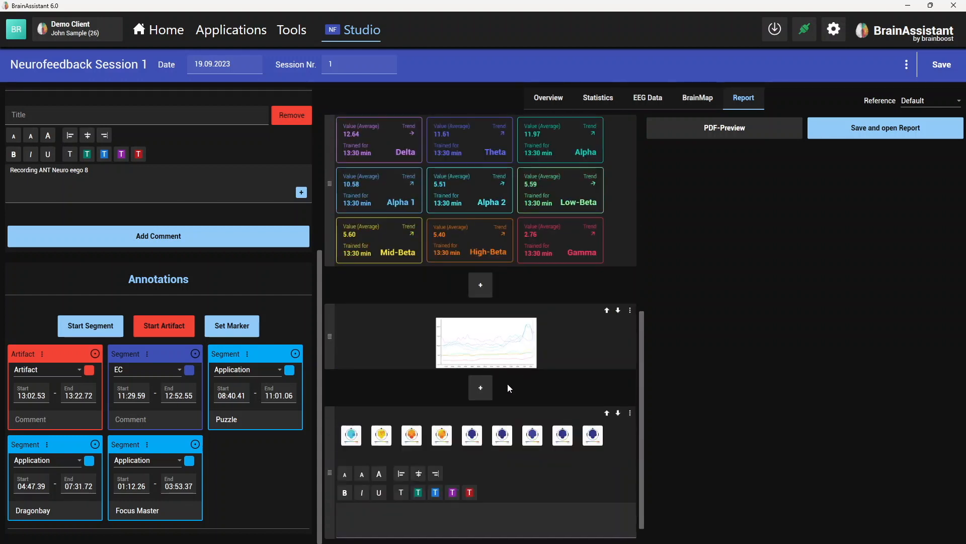
pyautogui.click(606, 383)
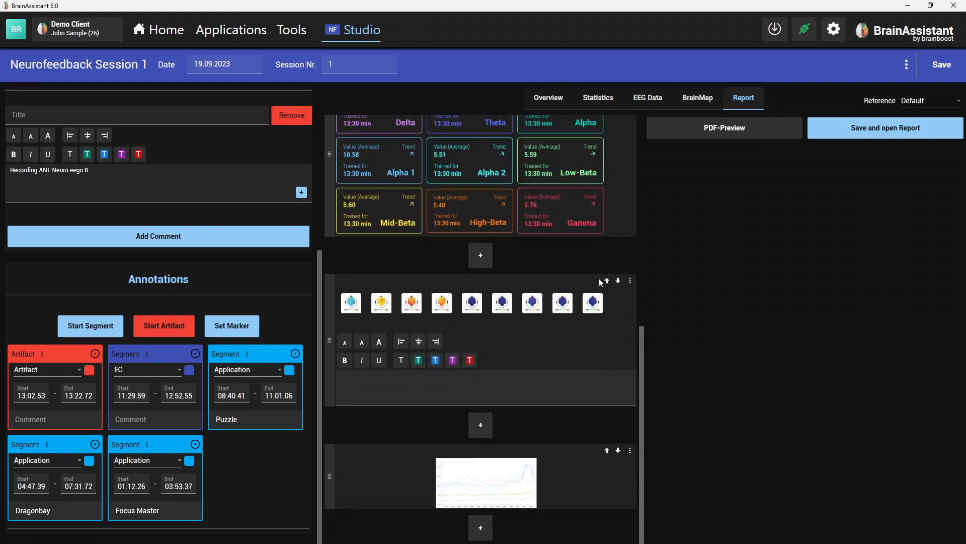
pyautogui.click(606, 281)
pyautogui.scroll(7, 592, 315)
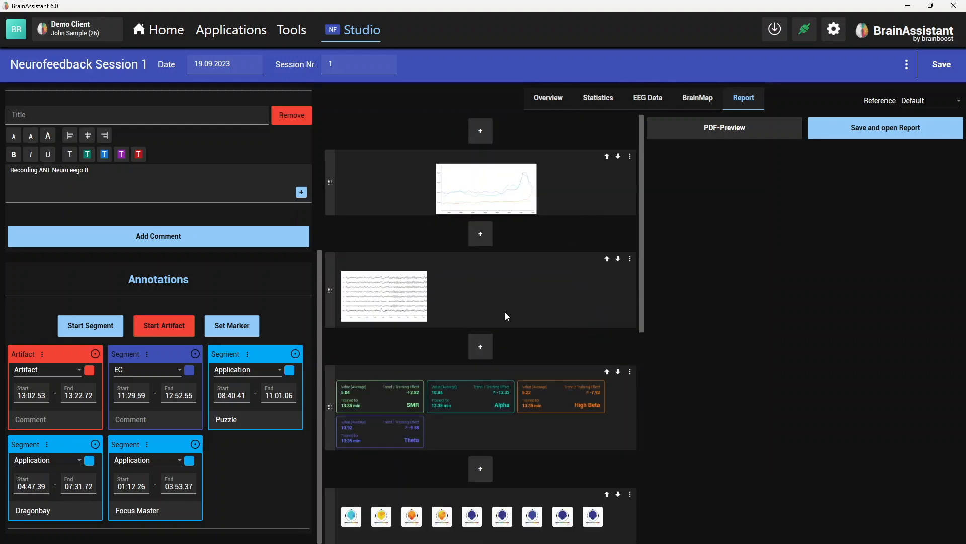
# - Preview the report as PDF, inserting a Basic Session and Client Information element at its very start
pyautogui.click(727, 134)
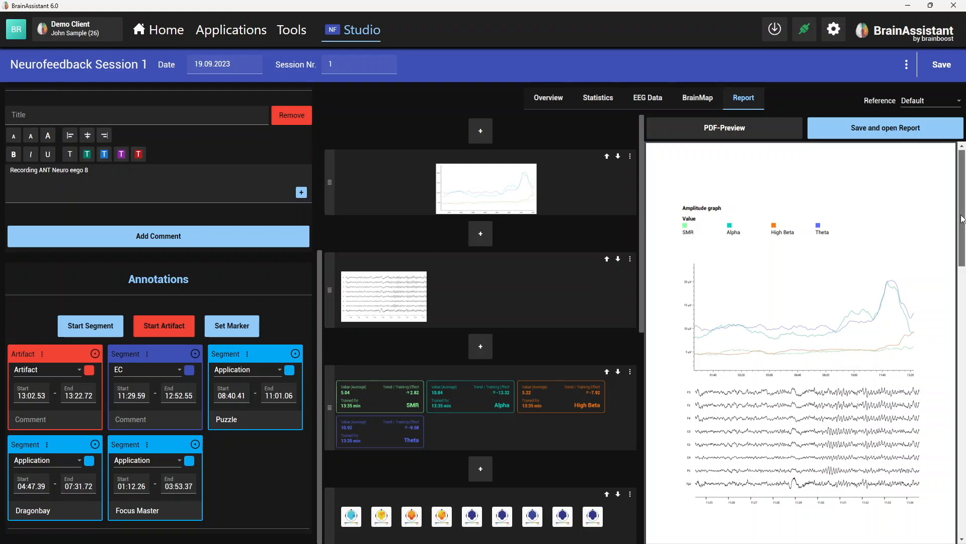
pyautogui.moveTo(960, 217); pyautogui.dragTo(952, 170)
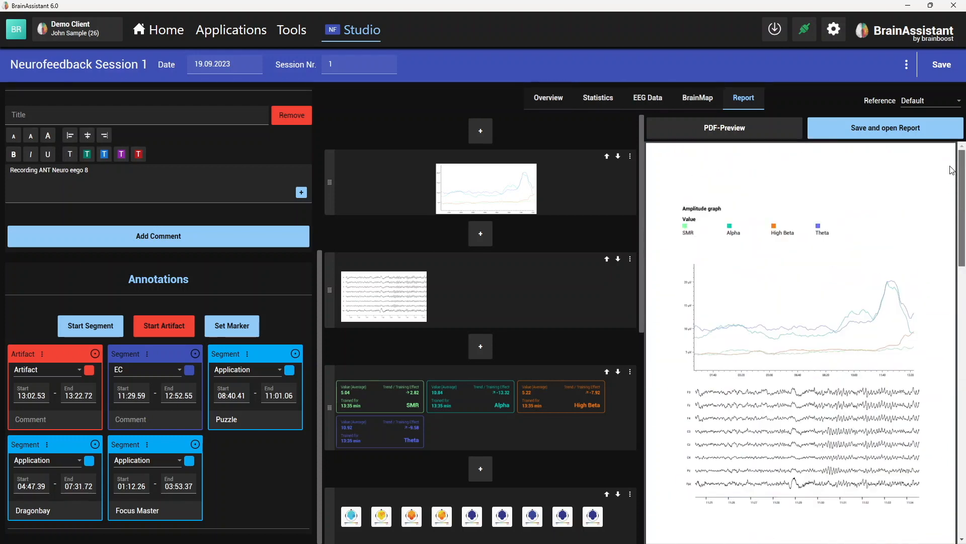
pyautogui.click(490, 130)
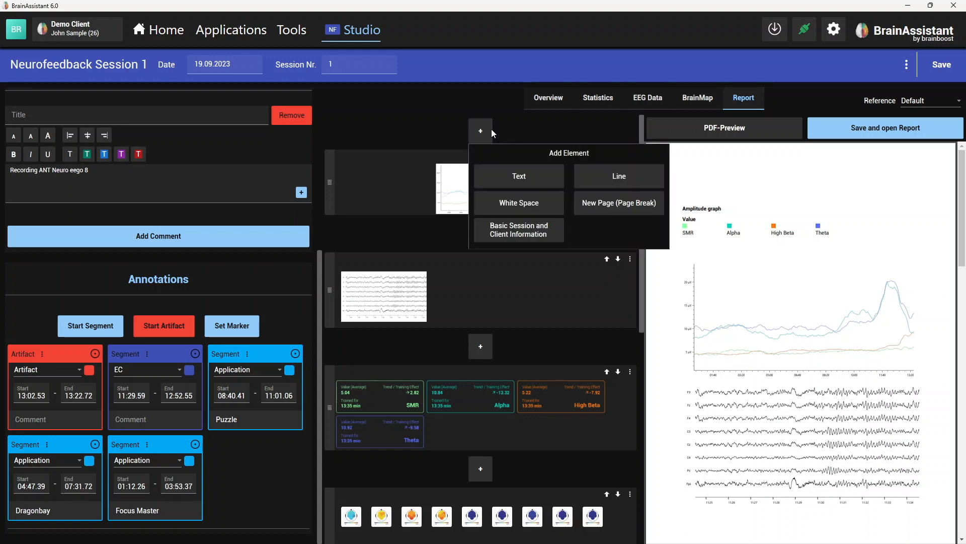
pyautogui.click(527, 234)
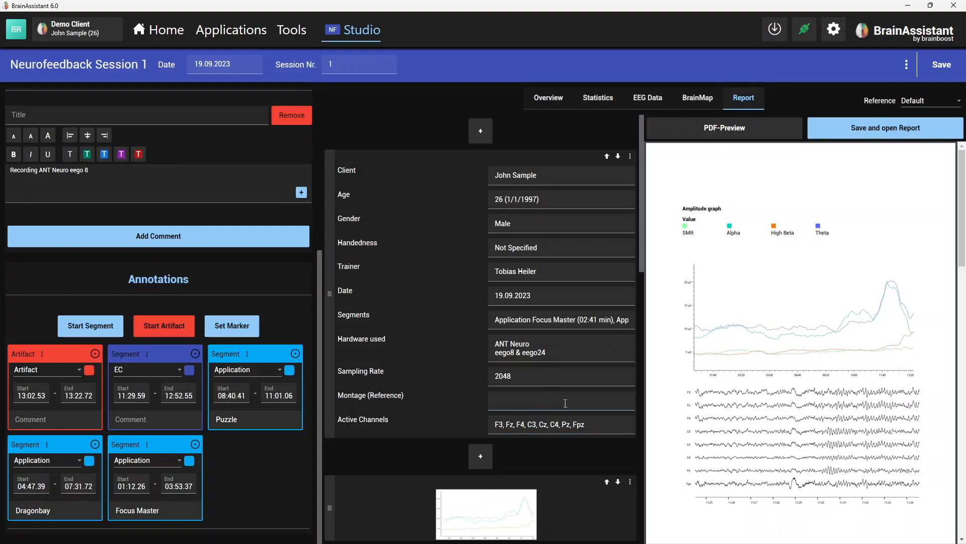
pyautogui.click(738, 136)
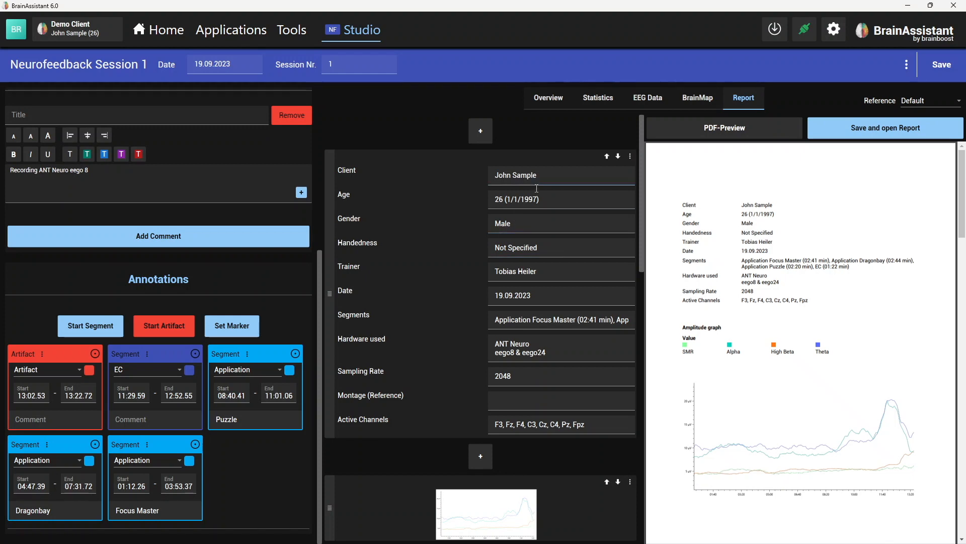
# - Examine the client, trainer, segments and hardware entries and how the report pages look in the PDF preview
pyautogui.moveTo(551, 174); pyautogui.dragTo(492, 183)
pyautogui.moveTo(557, 271); pyautogui.dragTo(507, 266)
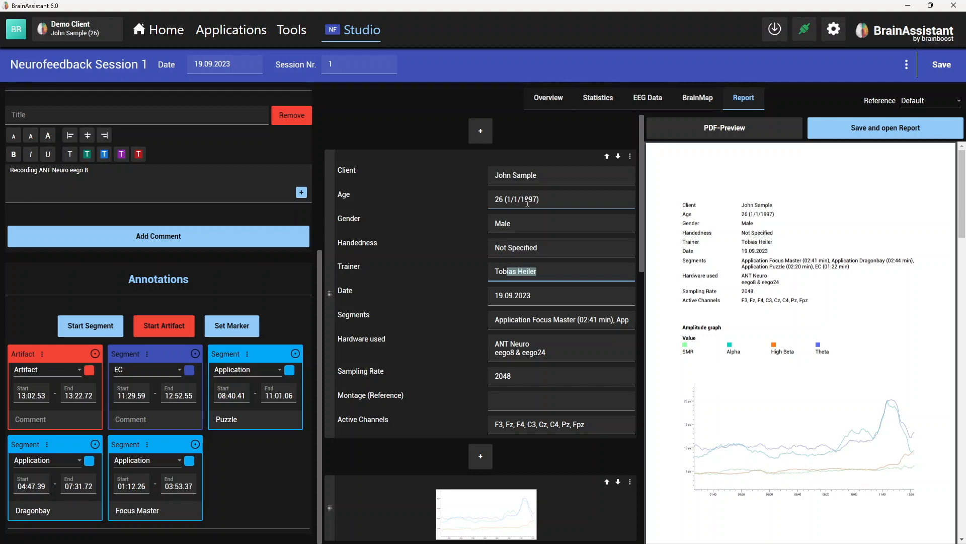
pyautogui.click(558, 319)
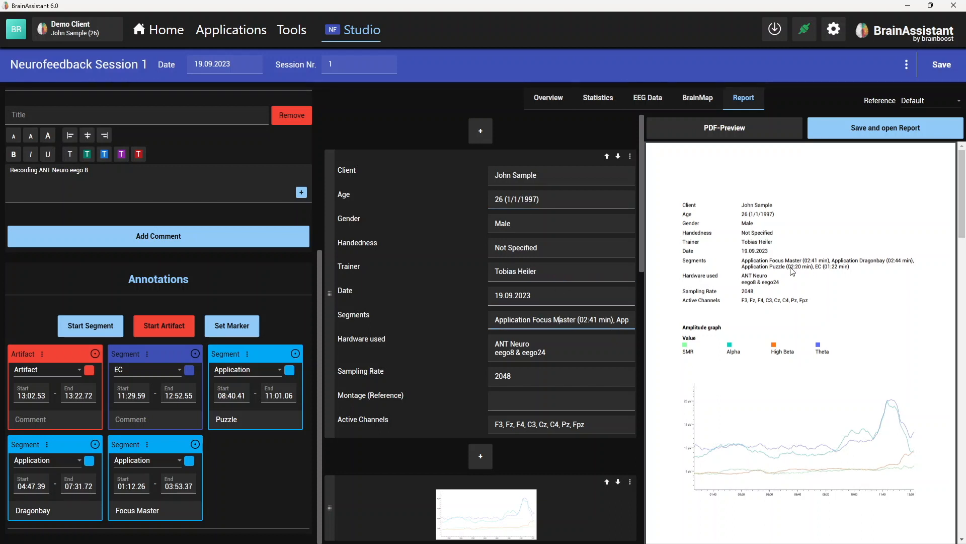
pyautogui.moveTo(556, 352); pyautogui.dragTo(493, 344)
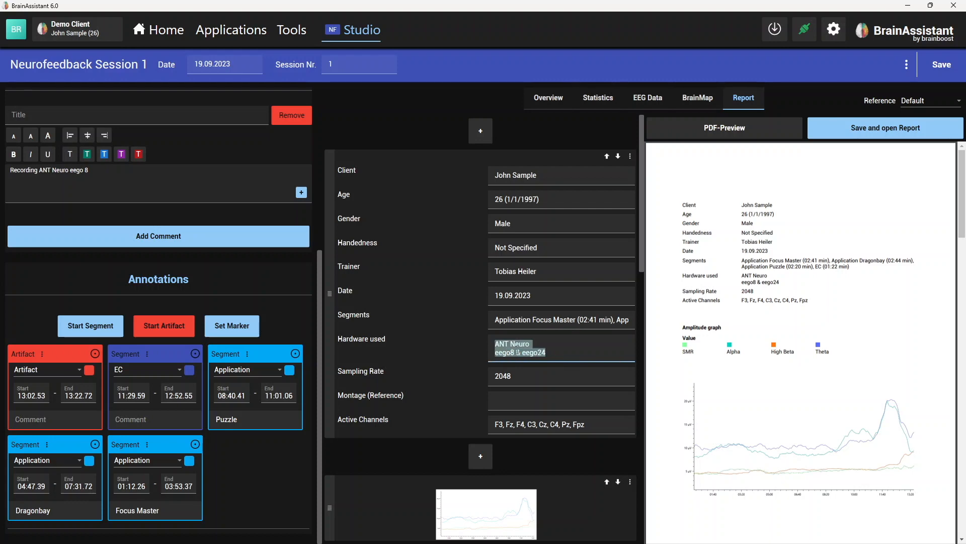
pyautogui.click(534, 352)
pyautogui.scroll(-6, 775, 355)
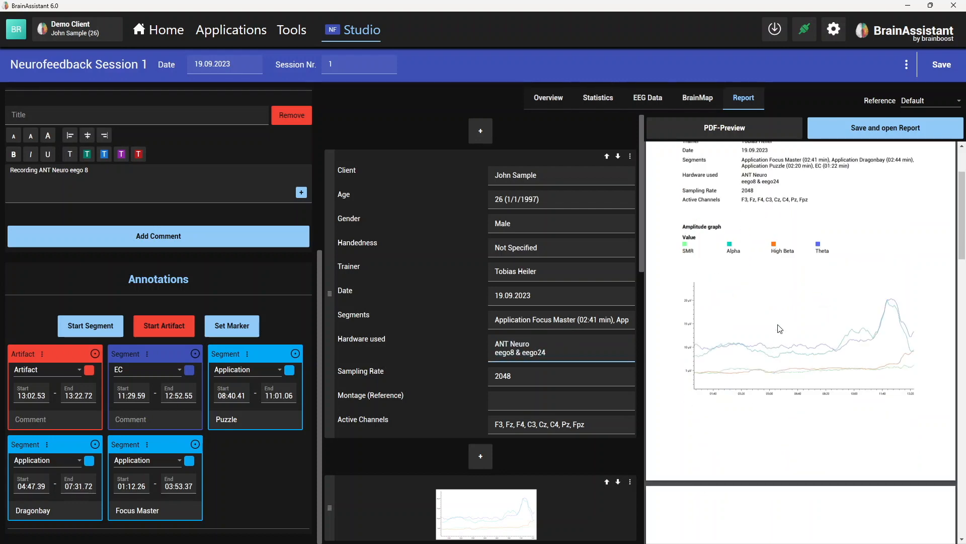
pyautogui.scroll(-4, 783, 360)
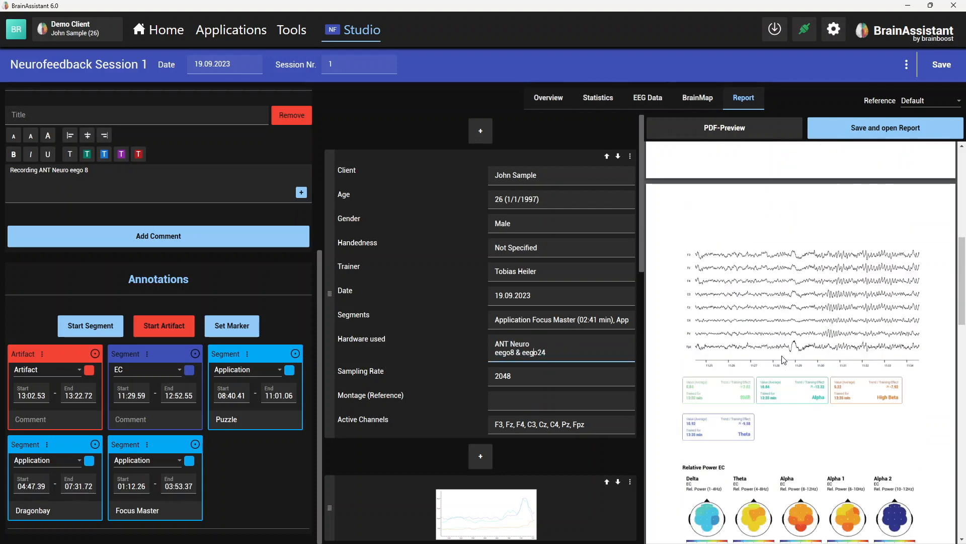
pyautogui.scroll(1, 800, 323)
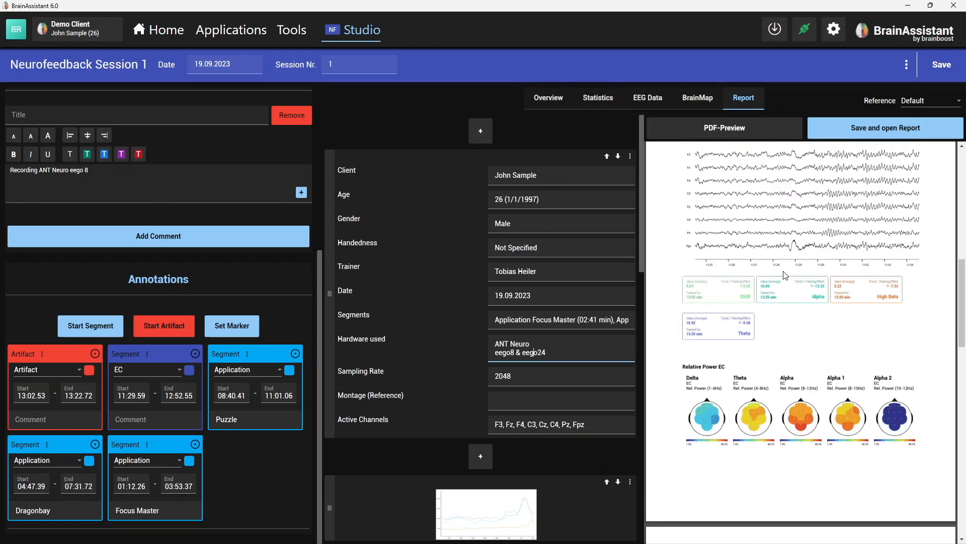
pyautogui.scroll(1, 784, 426)
pyautogui.scroll(-1, 511, 425)
# - Insert a white space, a line and another white space between the EEG excerpt and the SMR, Alpha, High Beta and Theta cards
pyautogui.scroll(-4, 517, 411)
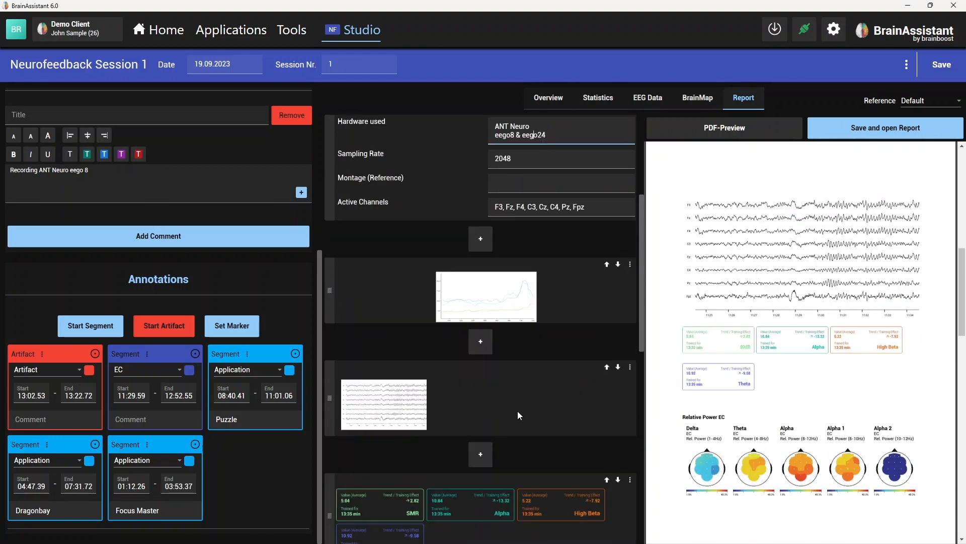
pyautogui.click(474, 334)
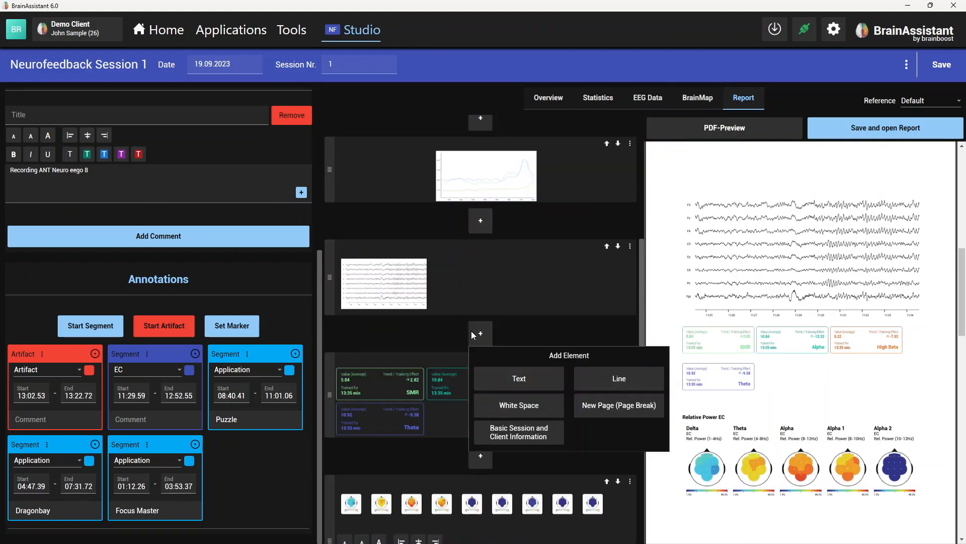
pyautogui.click(530, 406)
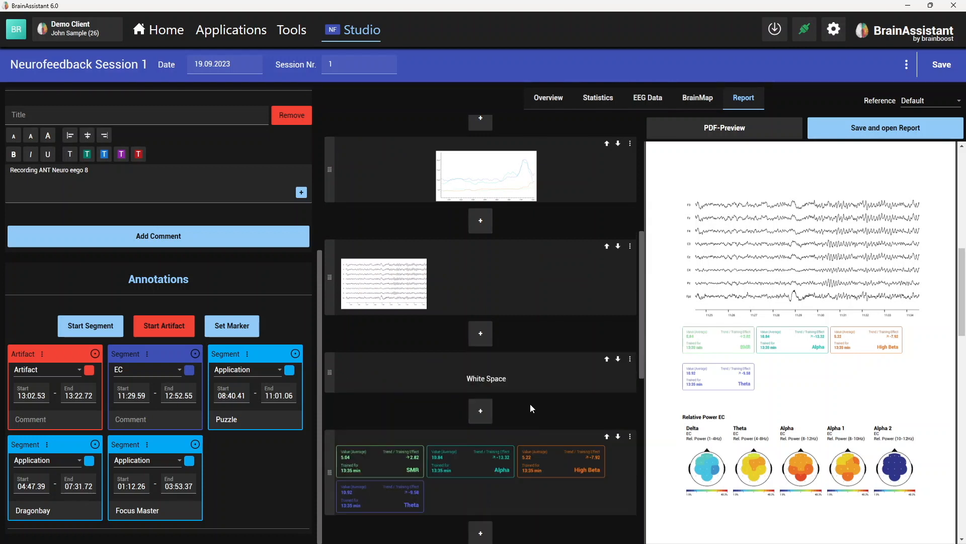
pyautogui.click(479, 421)
pyautogui.click(597, 455)
pyautogui.scroll(-1, 485, 422)
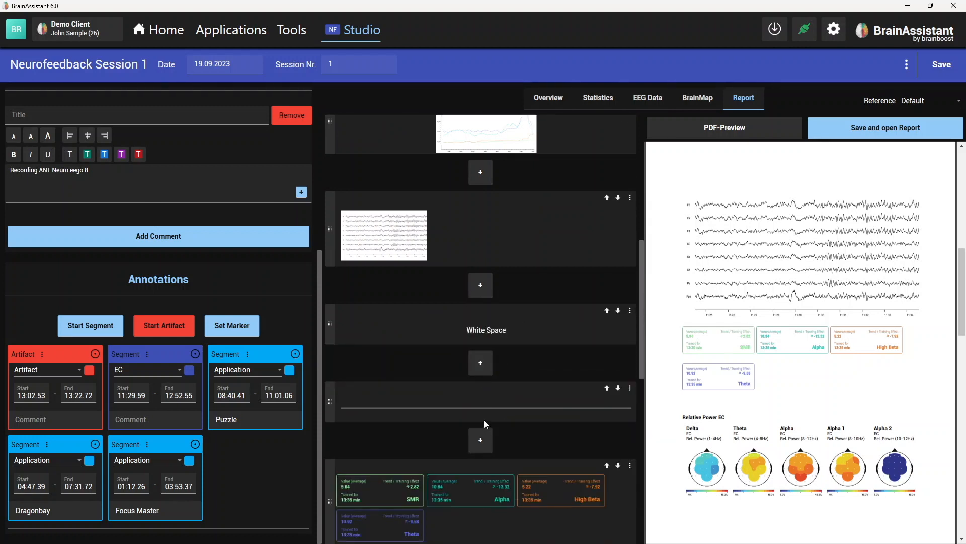
pyautogui.click(481, 439)
pyautogui.click(526, 379)
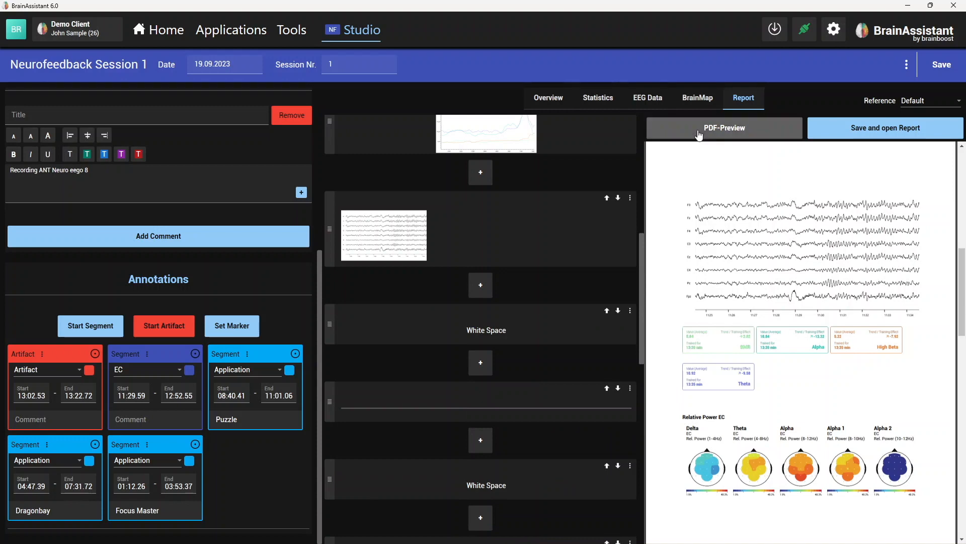
# - Refresh the PDF preview and examine the separator line and the page layout around the Relative Power heading
pyautogui.click(698, 135)
pyautogui.scroll(-5, 718, 278)
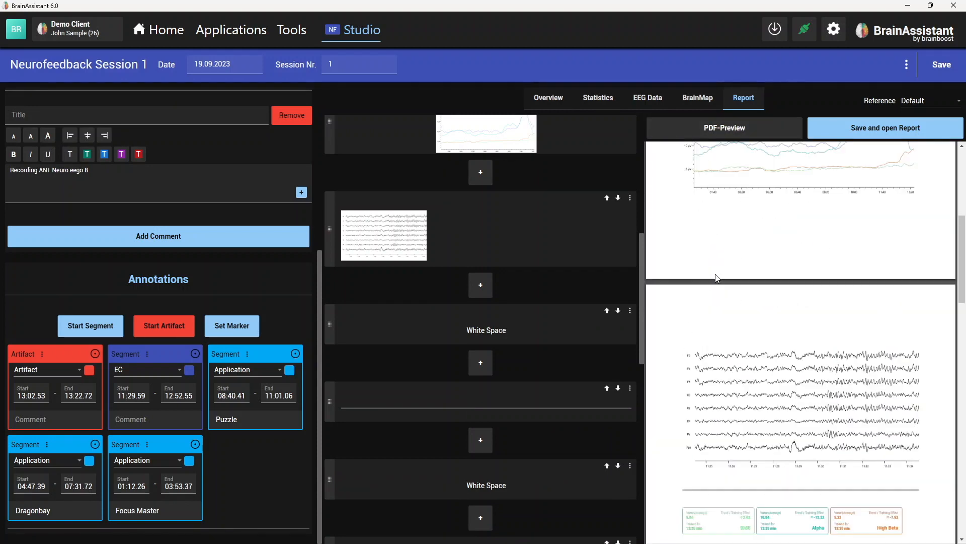
pyautogui.scroll(-5, 718, 278)
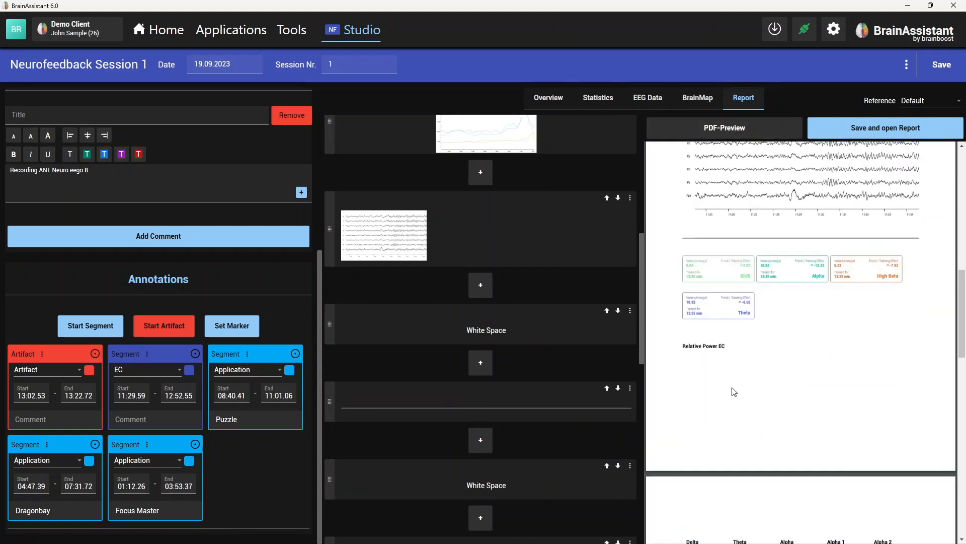
pyautogui.scroll(-3, 709, 347)
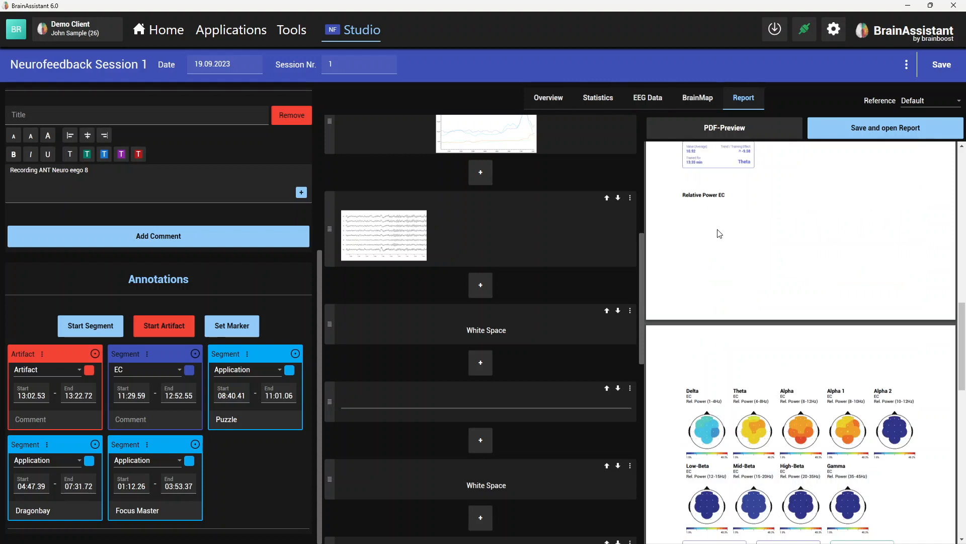
pyautogui.scroll(1, 720, 233)
# - Insert a page break before the brain maps block and check the pages in a refreshed PDF preview
pyautogui.scroll(-5, 524, 425)
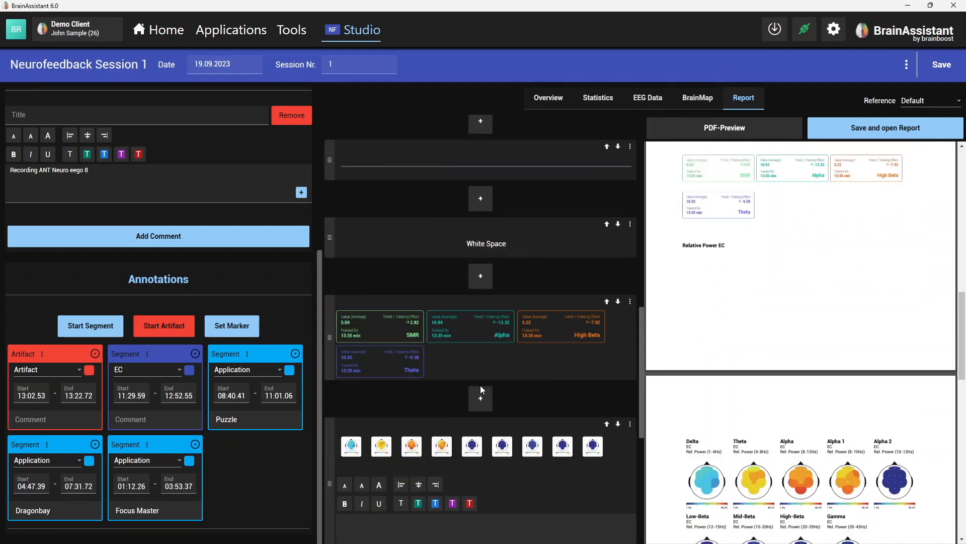
pyautogui.click(480, 397)
pyautogui.click(586, 468)
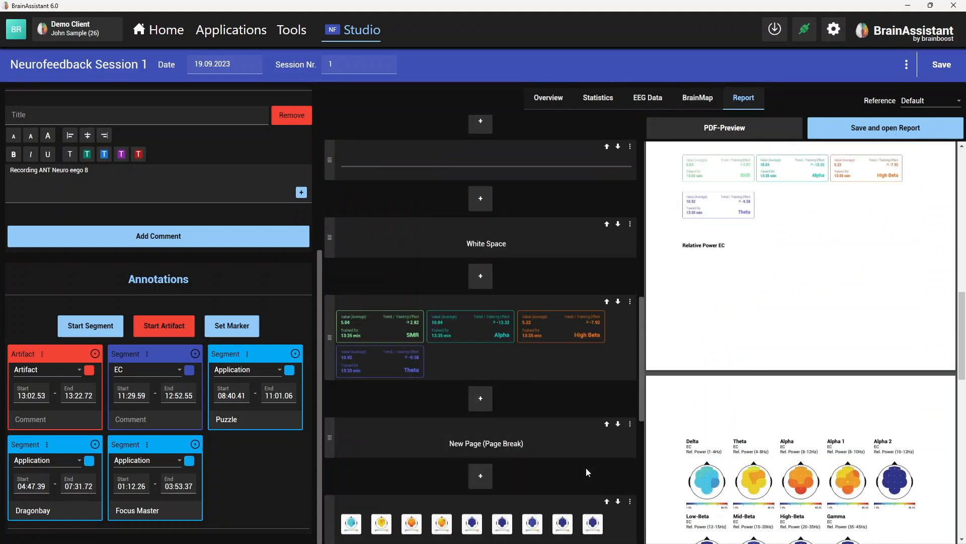
pyautogui.click(736, 129)
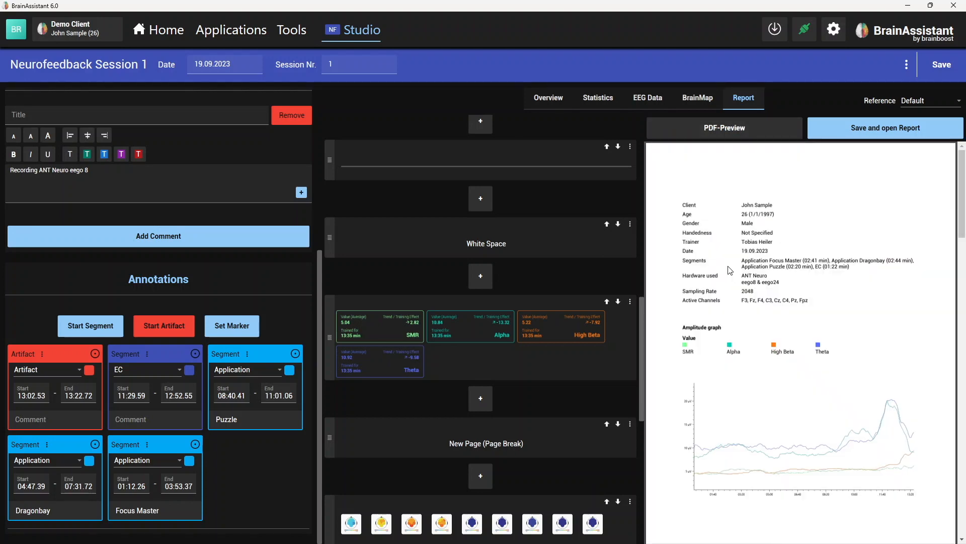
pyautogui.scroll(-10, 729, 267)
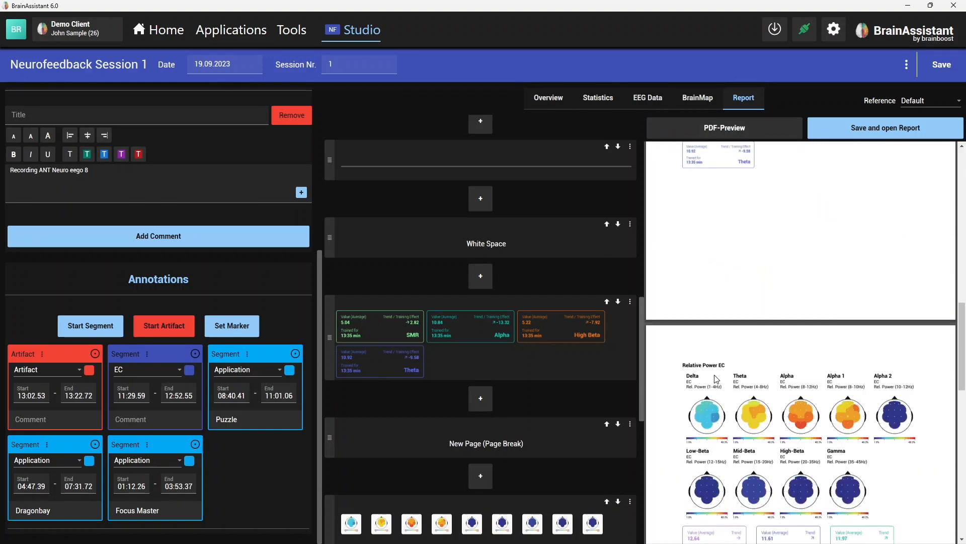
pyautogui.scroll(5, 717, 378)
pyautogui.scroll(1, 716, 365)
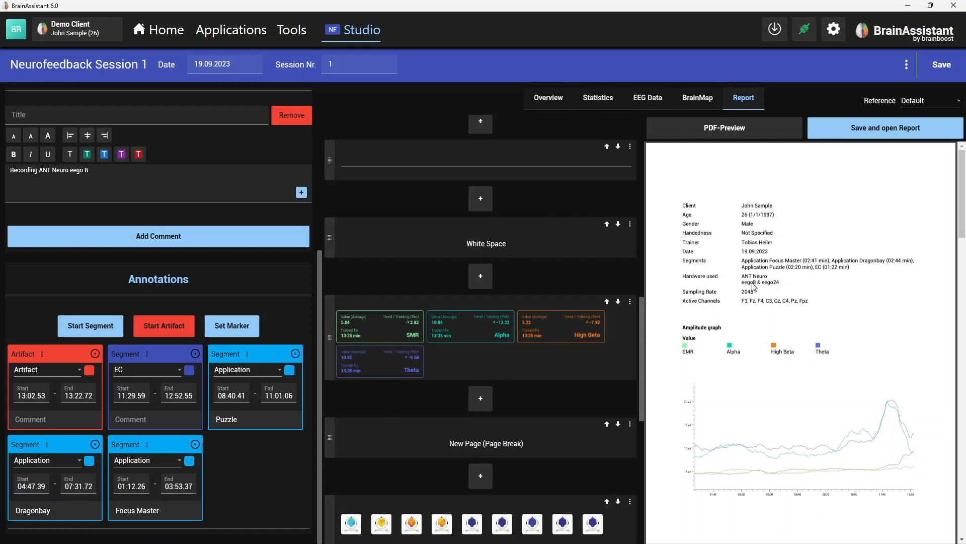
pyautogui.scroll(-1, 765, 272)
pyautogui.scroll(1, 768, 289)
# - In the document templates, enter "Hello there I am a Header" as the document header and "Hello I am a footer" as the document footer
pyautogui.click(291, 31)
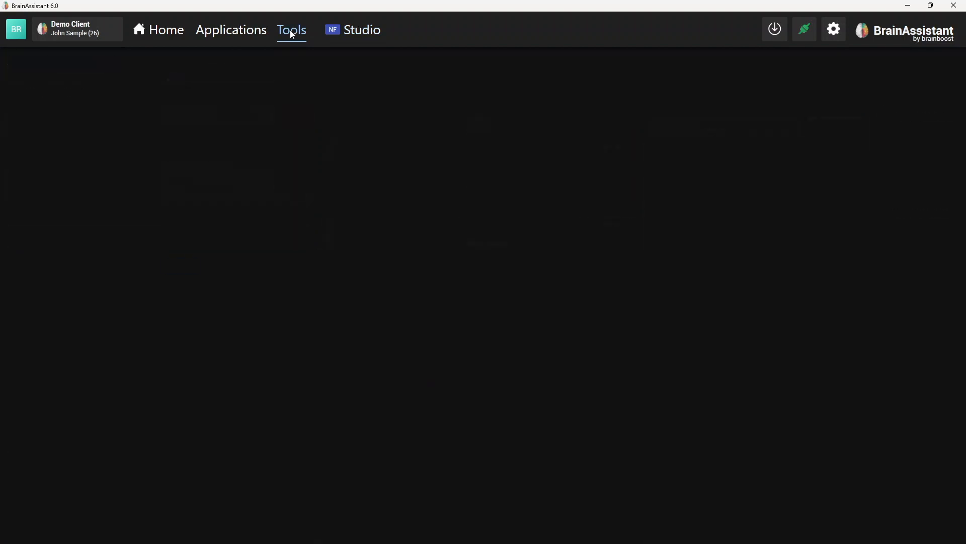
pyautogui.click(230, 139)
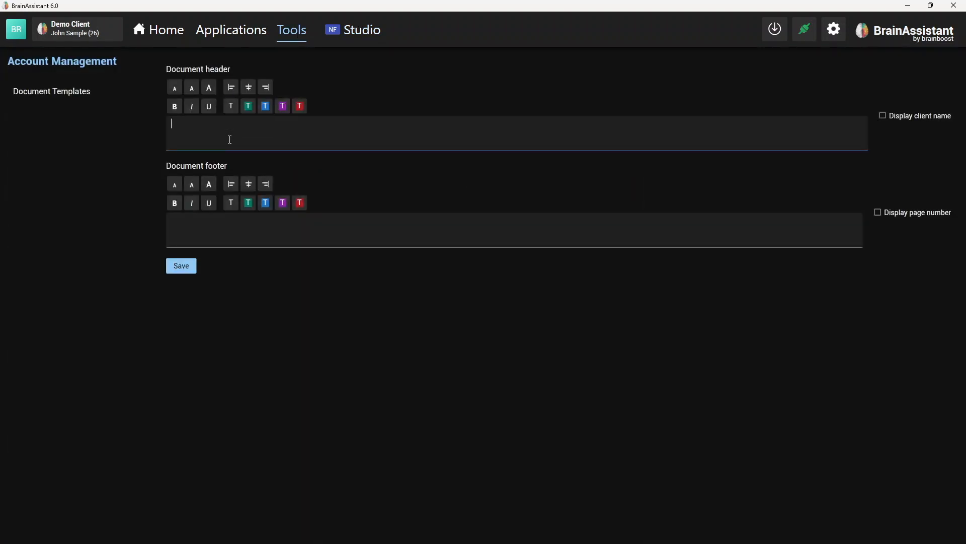
pyautogui.write('Hello there I am a Header')
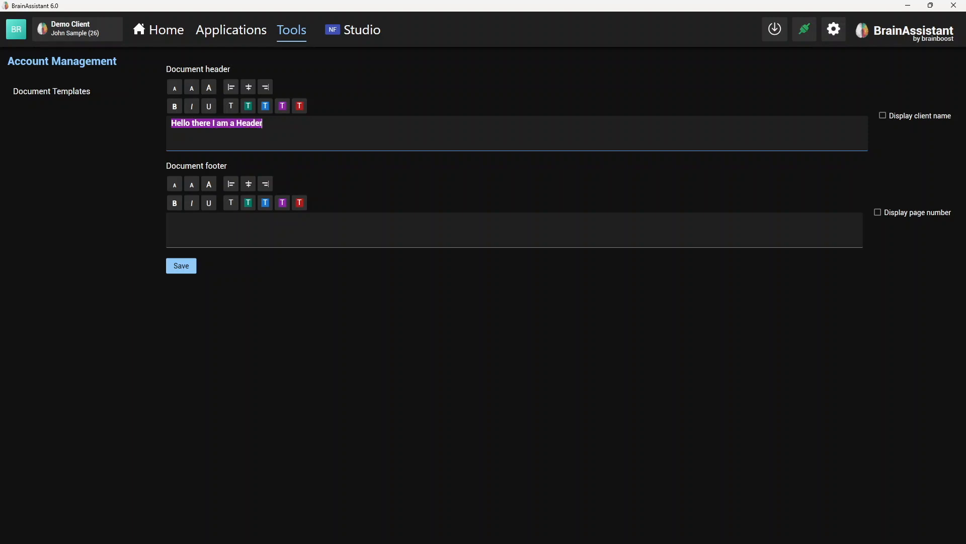
pyautogui.click(240, 230)
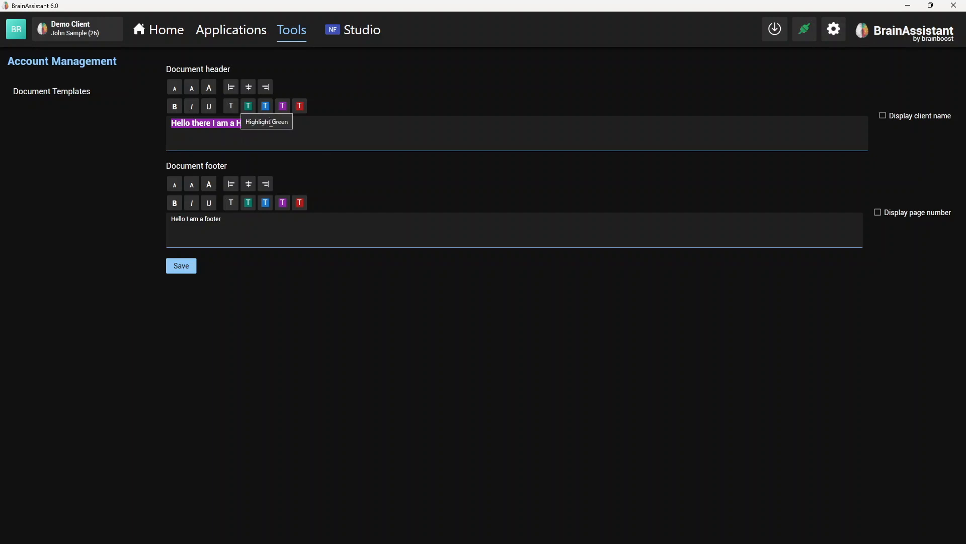
# - Remove the purple highlight from the document header text, adjust its font size and make it italic
pyautogui.moveTo(273, 123); pyautogui.dragTo(171, 123)
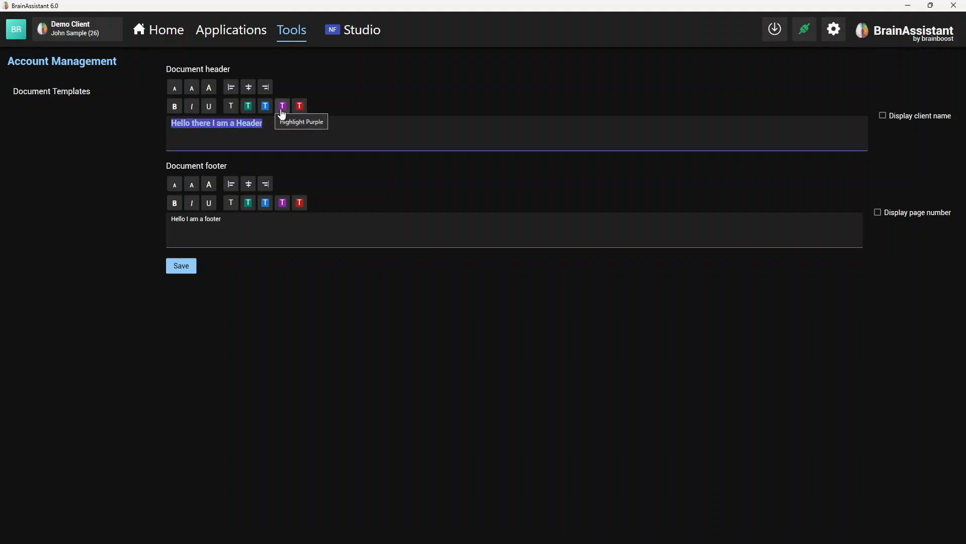
pyautogui.click(282, 109)
pyautogui.moveTo(287, 127); pyautogui.dragTo(165, 125)
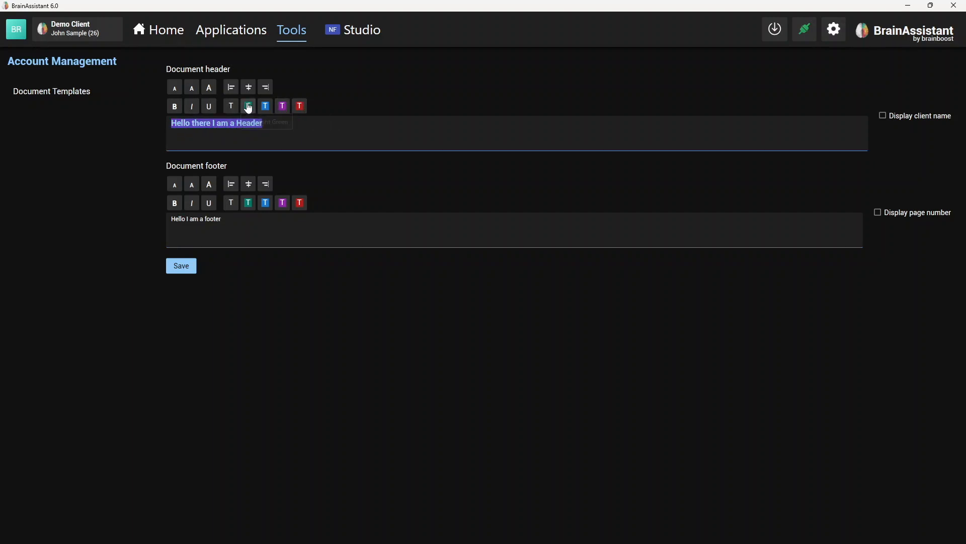
pyautogui.click(231, 106)
pyautogui.moveTo(274, 134); pyautogui.dragTo(170, 124)
pyautogui.click(193, 90)
pyautogui.click(211, 93)
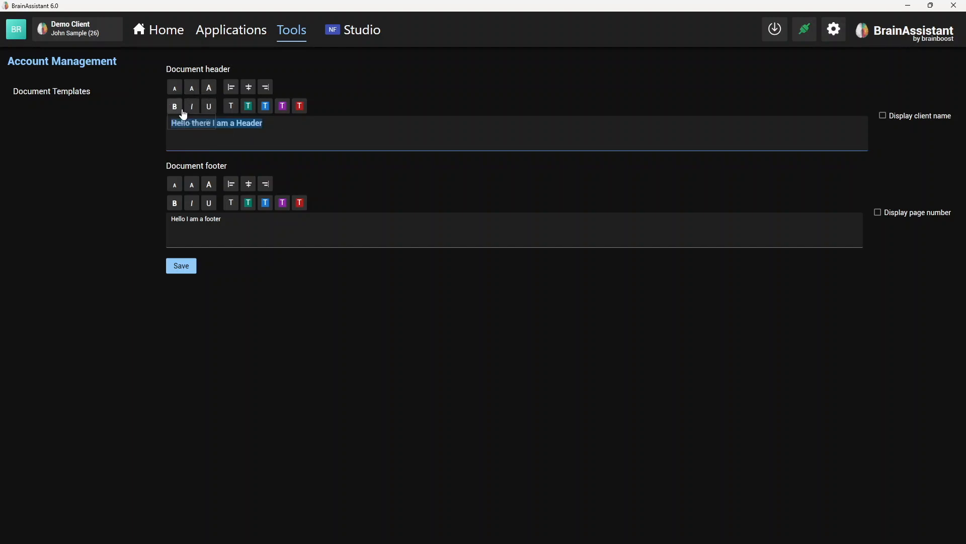
pyautogui.click(192, 106)
pyautogui.click(214, 132)
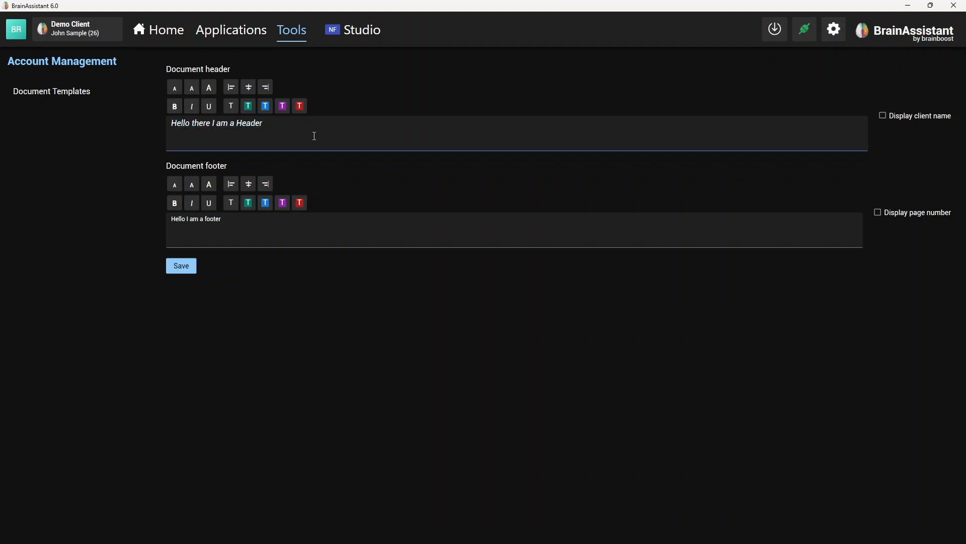
# - Enable the page number display for the document footer and save the document templates
pyautogui.click(878, 213)
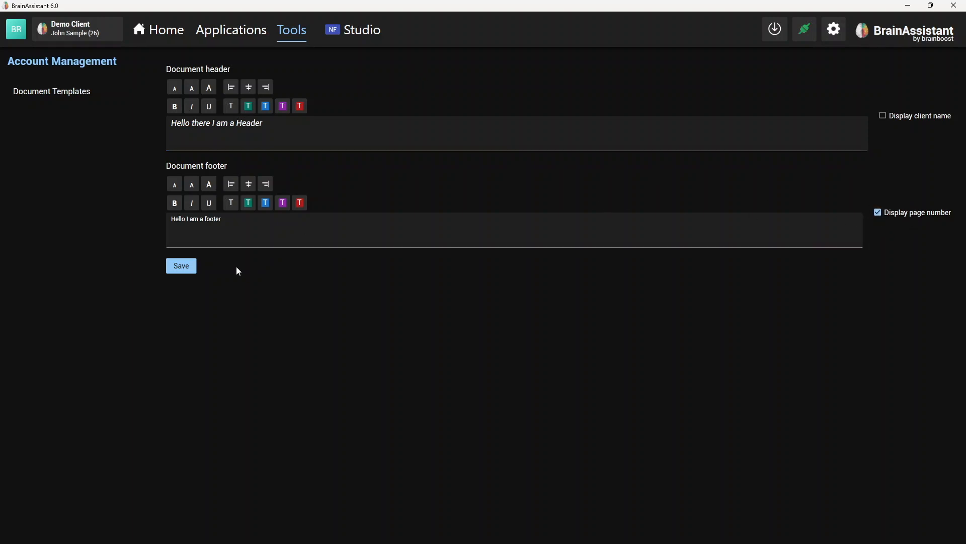
pyautogui.click(193, 270)
# - Return to the session's report in Studio, refresh the PDF preview and examine the header, footer and page numbering on its pages
pyautogui.click(366, 32)
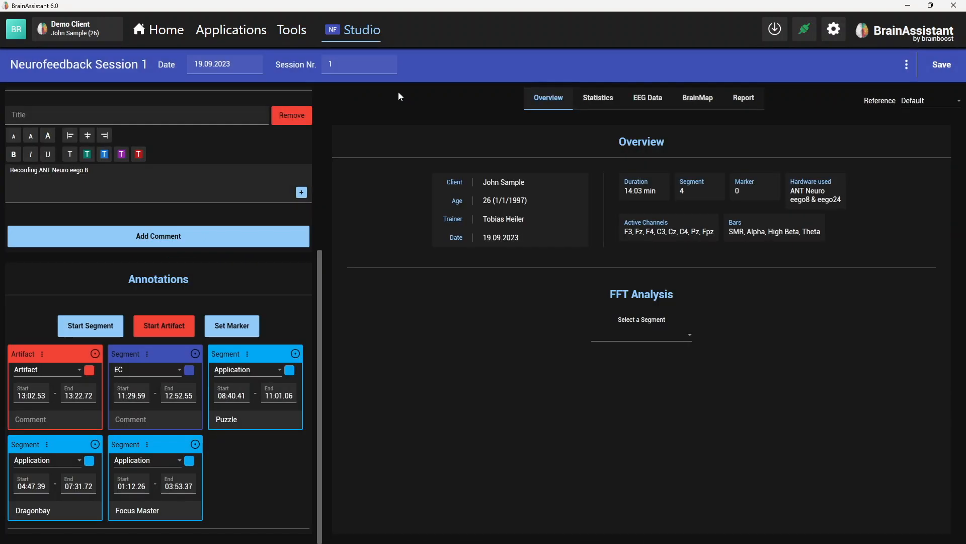
pyautogui.click(756, 102)
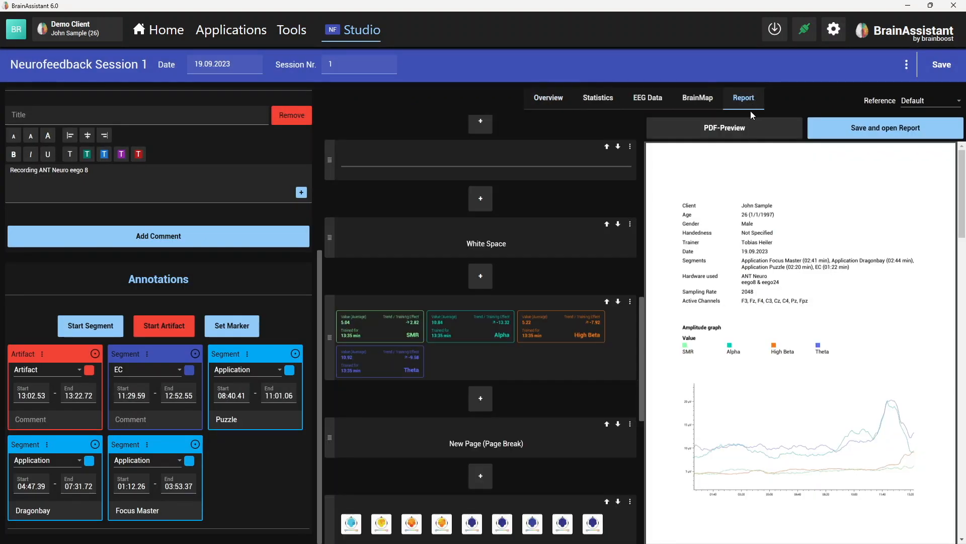
pyautogui.click(698, 124)
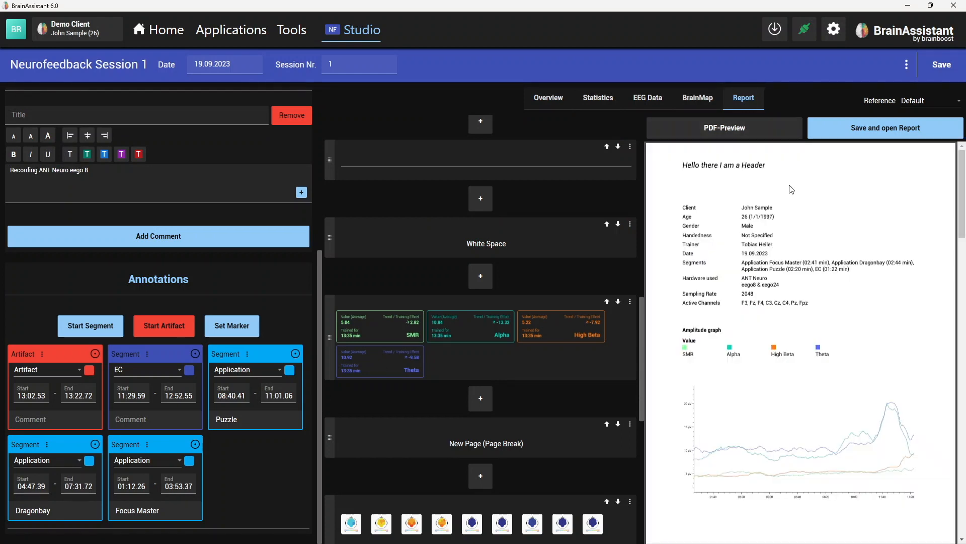
pyautogui.scroll(-4, 790, 302)
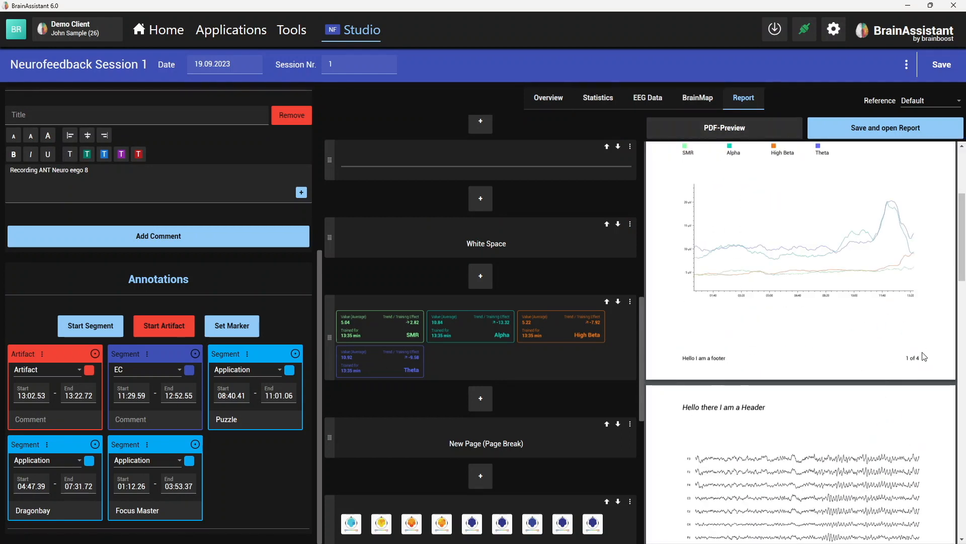
pyautogui.scroll(3, 923, 363)
pyautogui.scroll(-6, 922, 371)
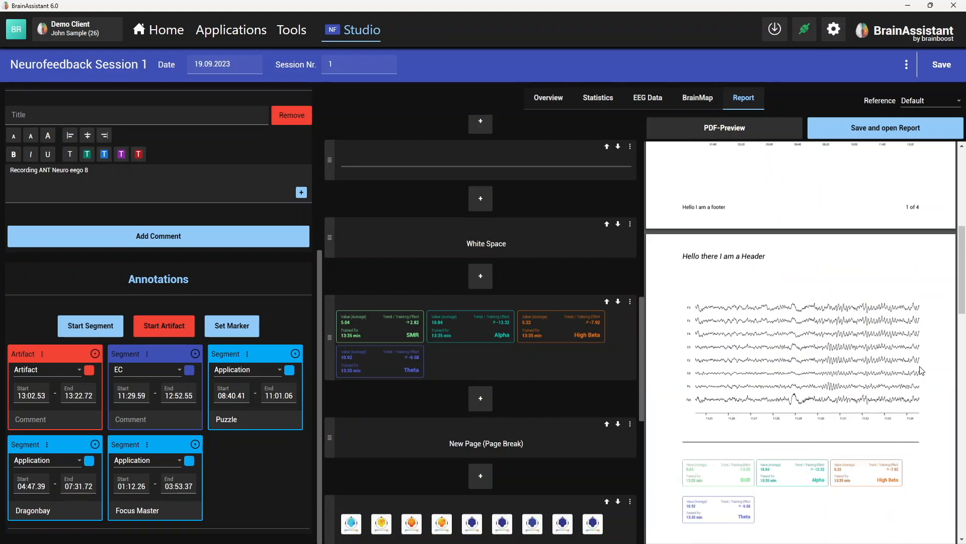
pyautogui.scroll(4, 922, 370)
pyautogui.scroll(-4, 922, 371)
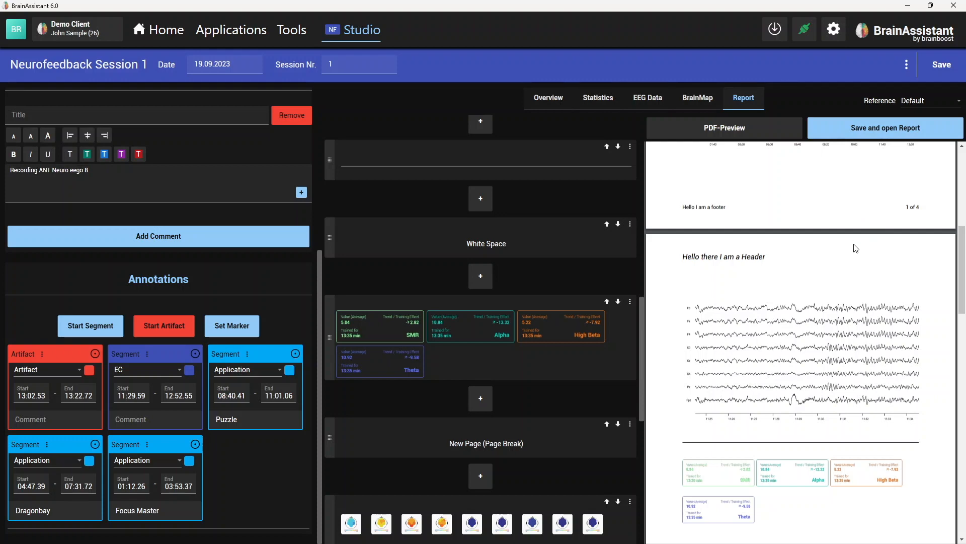
pyautogui.scroll(8, 811, 282)
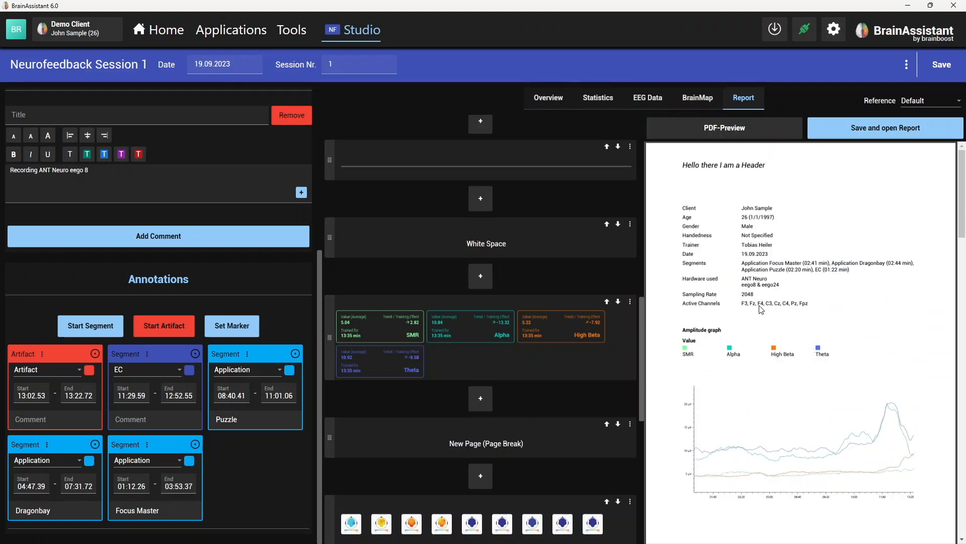
# - Save the neurofeedback session and reopen the details of Neurofeedback Session 1 from the demo client's session list
pyautogui.click(951, 65)
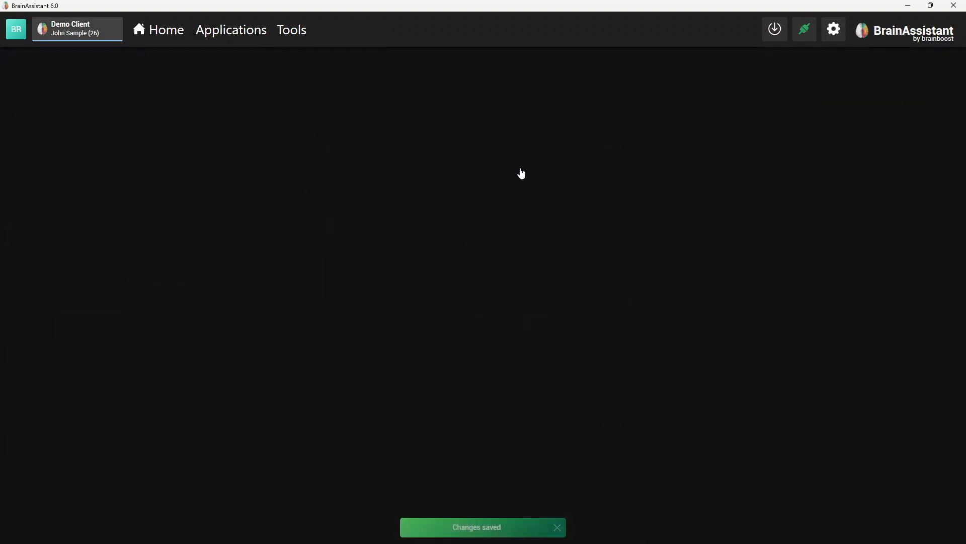
pyautogui.scroll(5, 478, 177)
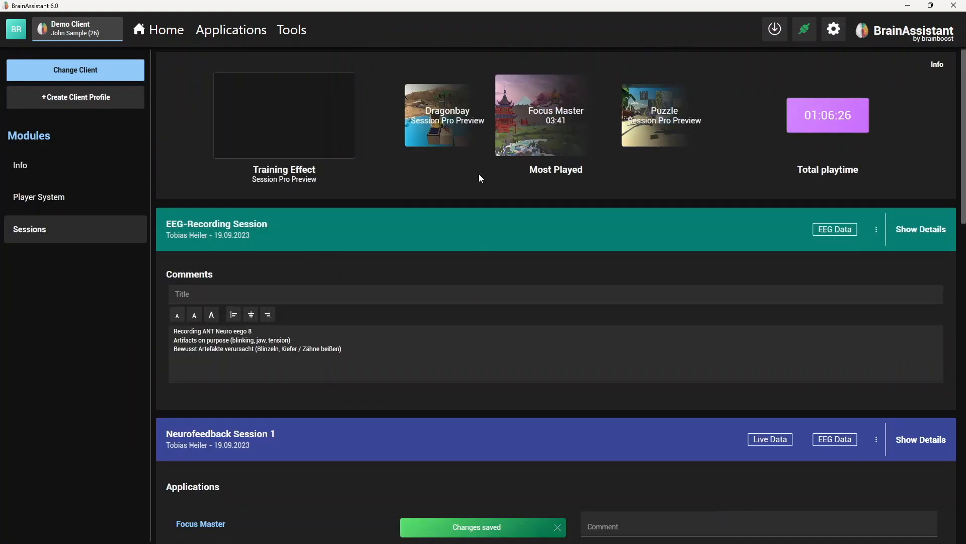
pyautogui.click(165, 36)
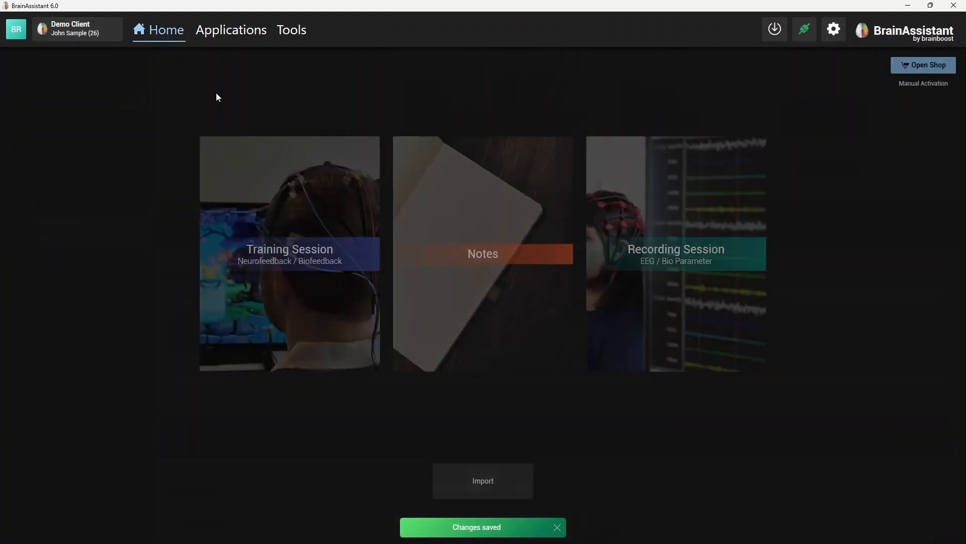
pyautogui.click(91, 35)
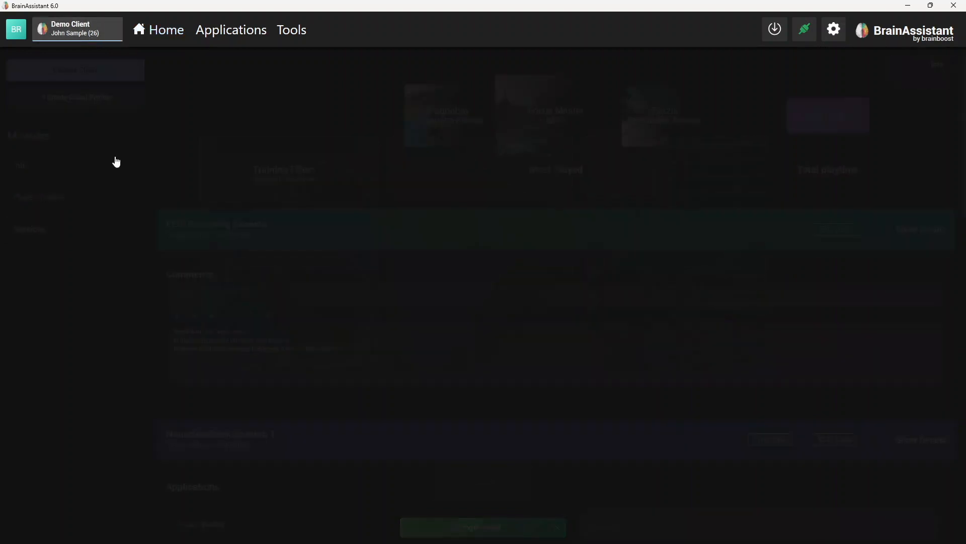
pyautogui.scroll(-4, 370, 282)
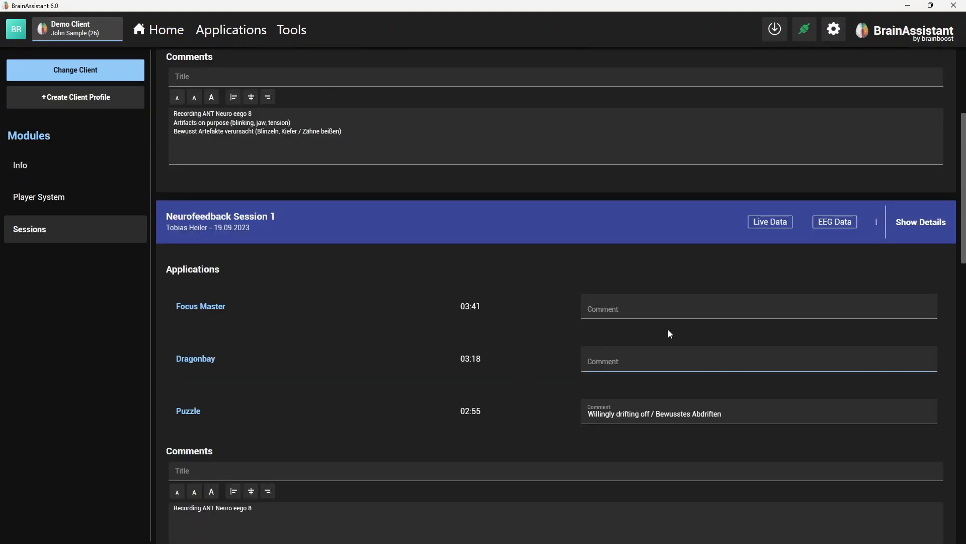
pyautogui.click(918, 226)
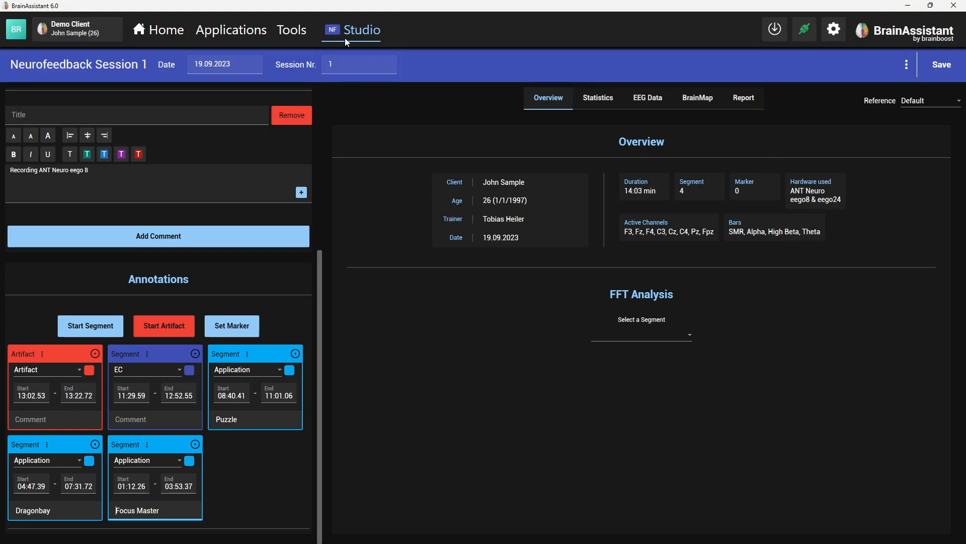
# - Generate the PDF preview of the reopened session's report and look through its pages and report elements
pyautogui.click(743, 98)
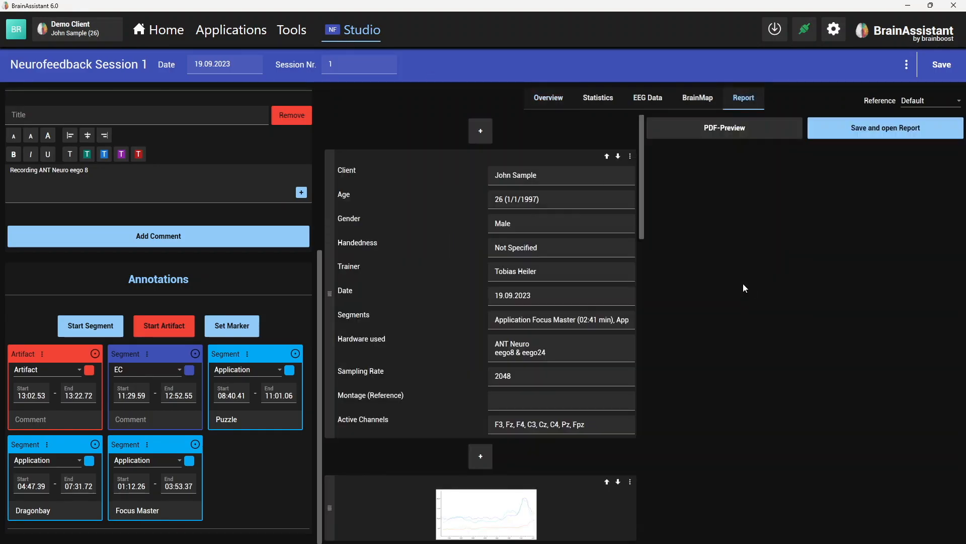
pyautogui.click(705, 130)
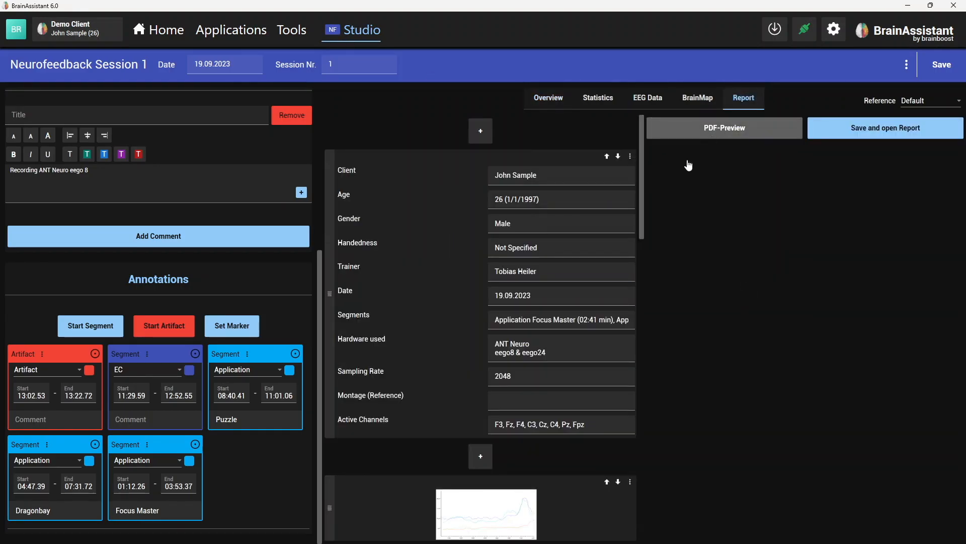
pyautogui.scroll(-5, 755, 269)
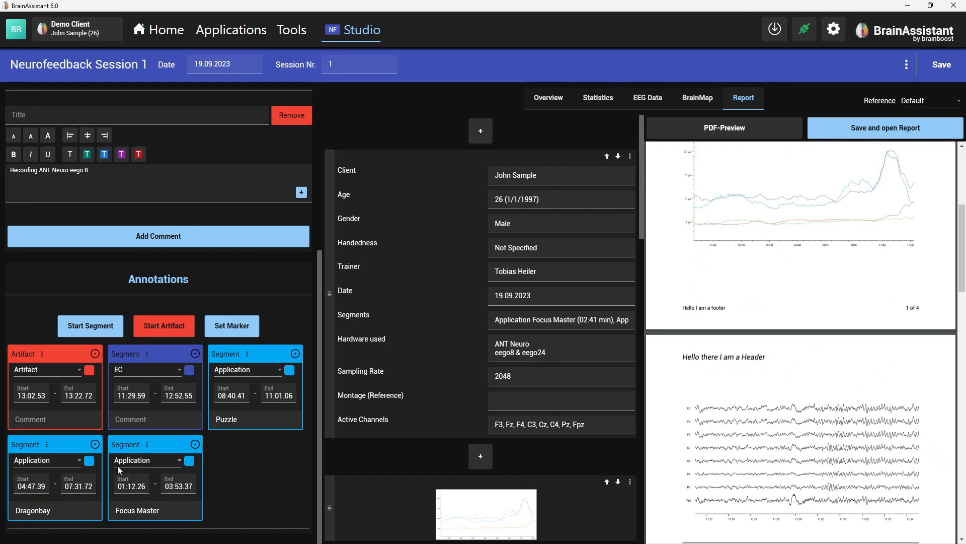
pyautogui.scroll(-3, 716, 377)
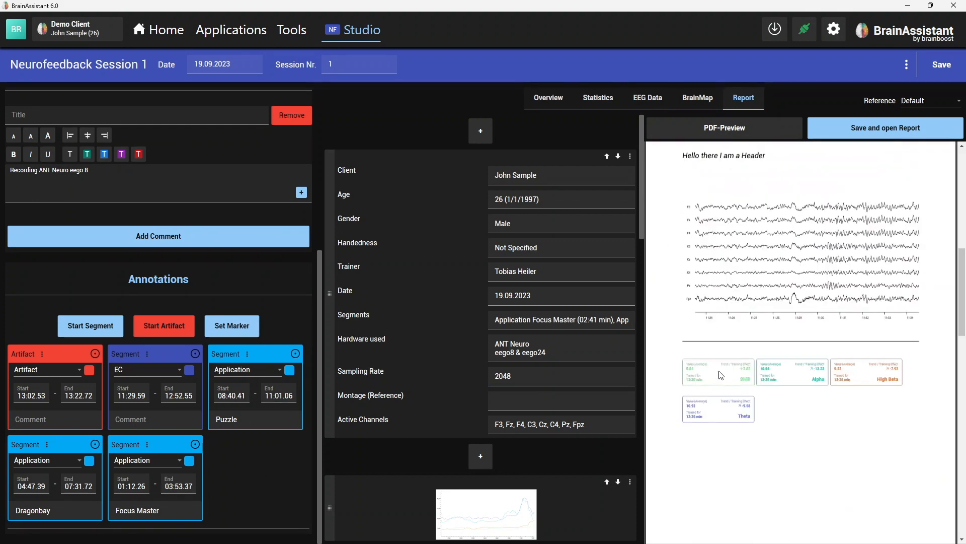
pyautogui.scroll(-5, 415, 436)
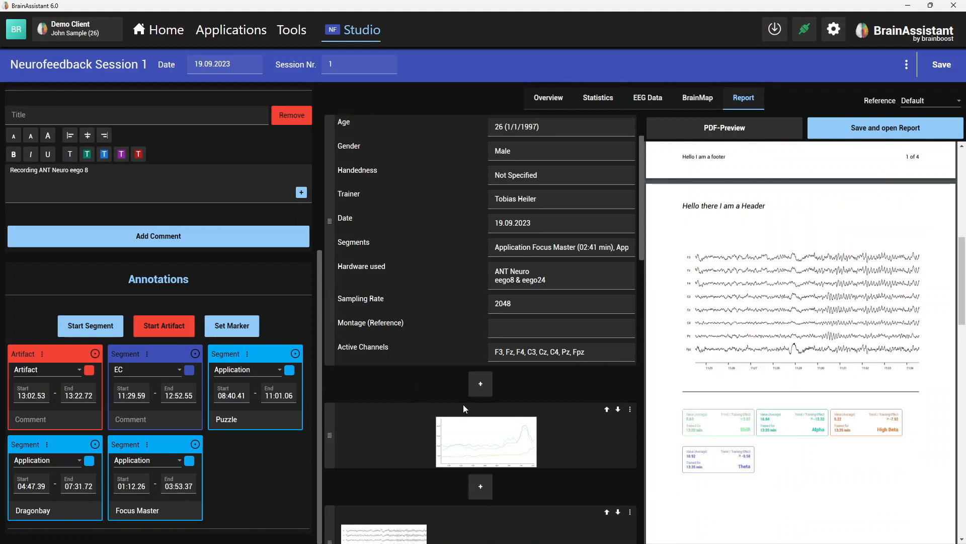
# - Insert a text element containing "asdfasdfdasf" directly below the EEG excerpt in the report
pyautogui.click(480, 458)
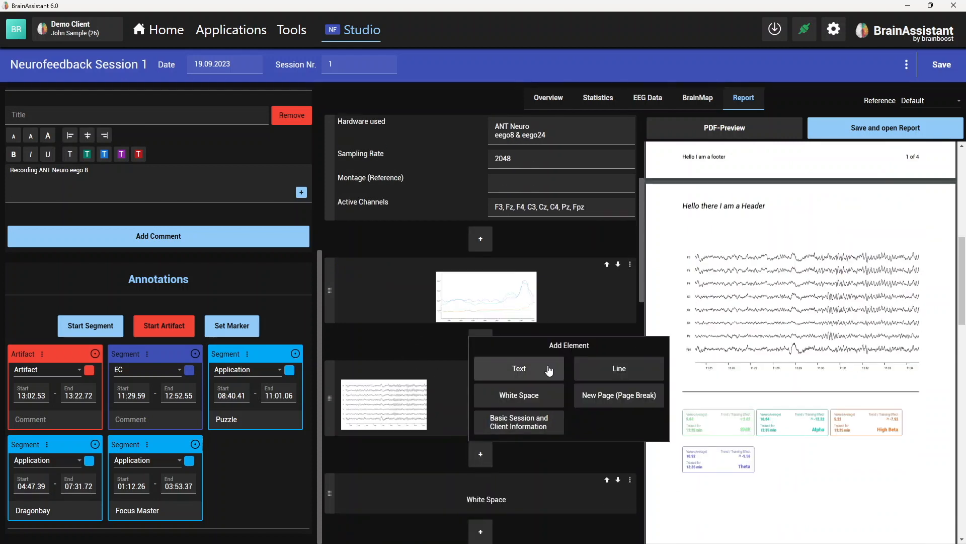
pyautogui.click(519, 368)
pyautogui.scroll(-2, 452, 519)
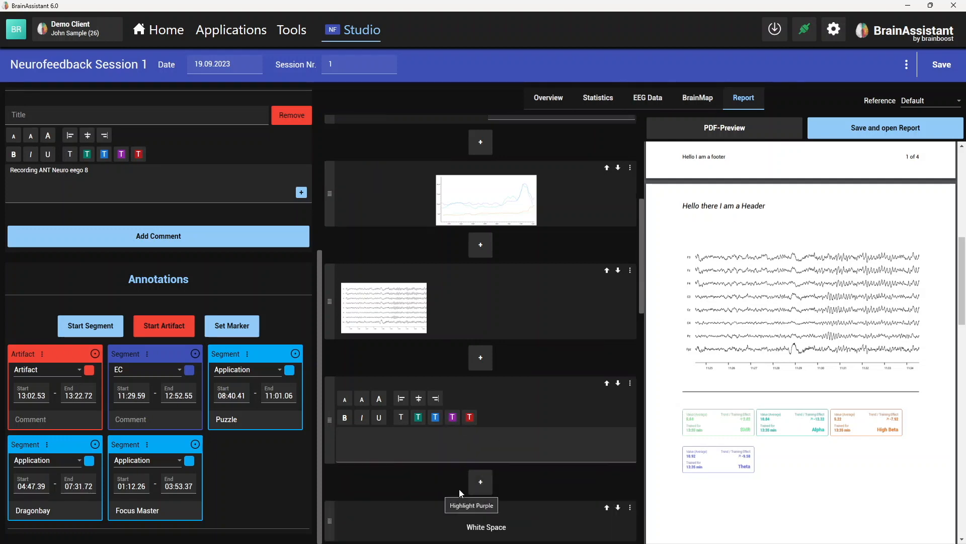
pyautogui.click(459, 439)
pyautogui.write('asdfasdfdasf')
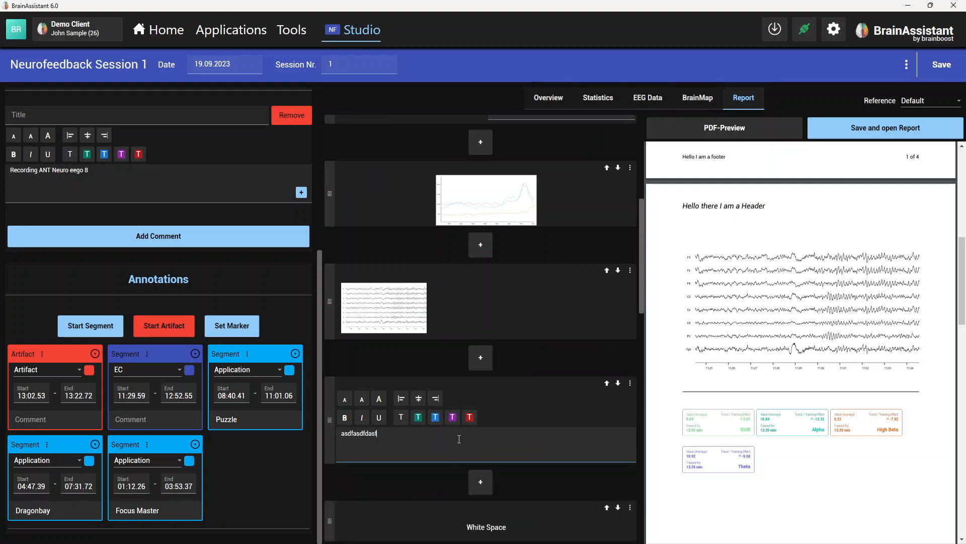
# - Refresh the PDF preview and check how the new text below the EEG excerpt appears on the page
pyautogui.click(696, 130)
pyautogui.scroll(-5, 734, 362)
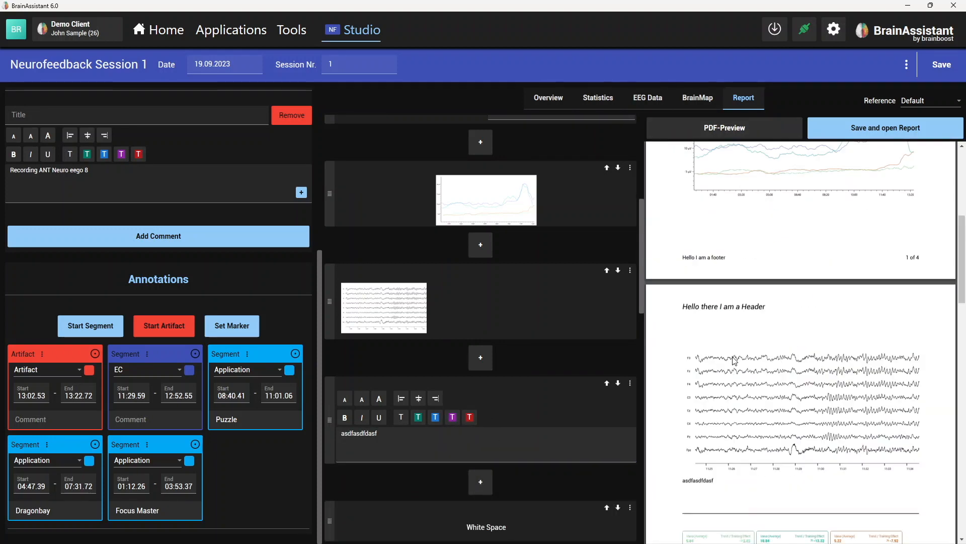
pyautogui.scroll(-2, 734, 361)
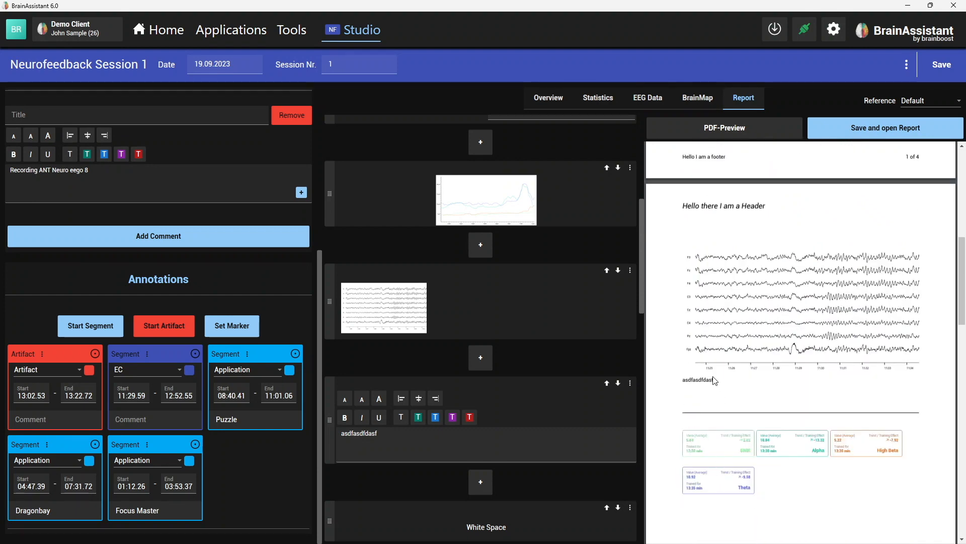
pyautogui.scroll(4, 714, 382)
pyautogui.scroll(3, 713, 382)
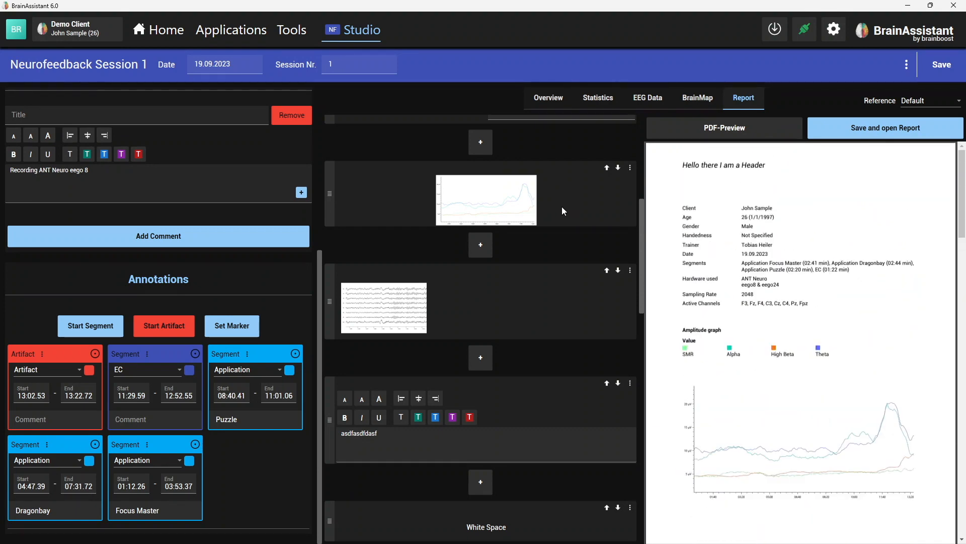
# - Open the demo client's session list and view the Neurofeedback Session 1 entry with its applications and comments
pyautogui.click(78, 28)
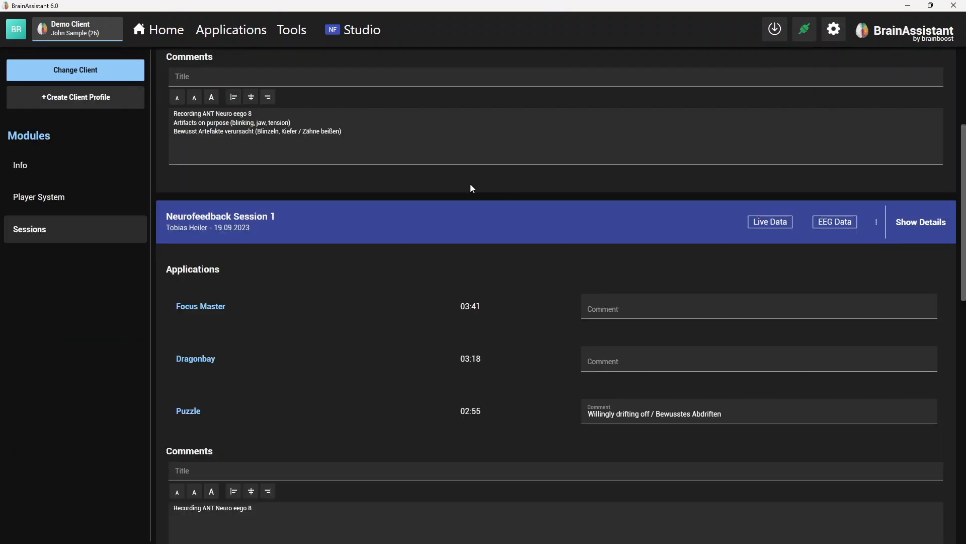
pyautogui.scroll(-2, 455, 231)
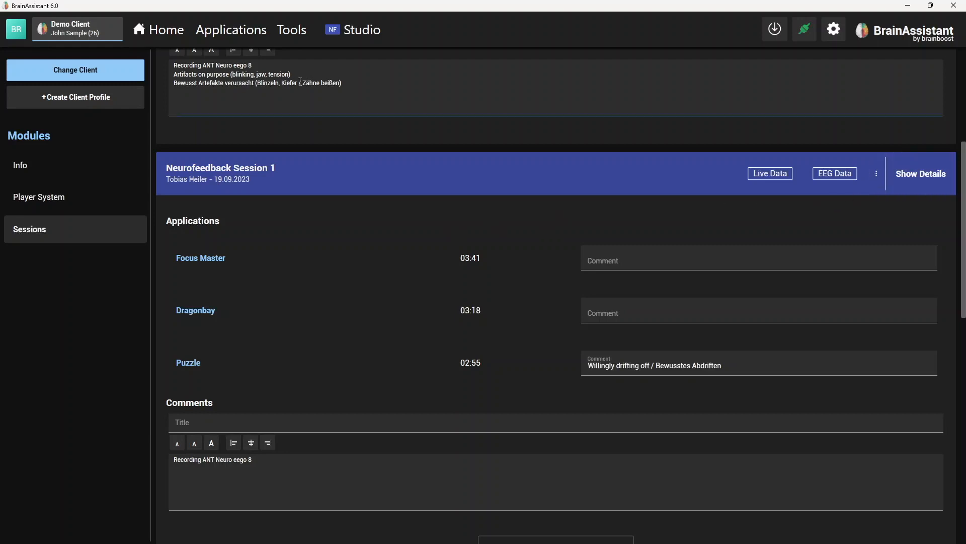
pyautogui.scroll(-1, 807, 190)
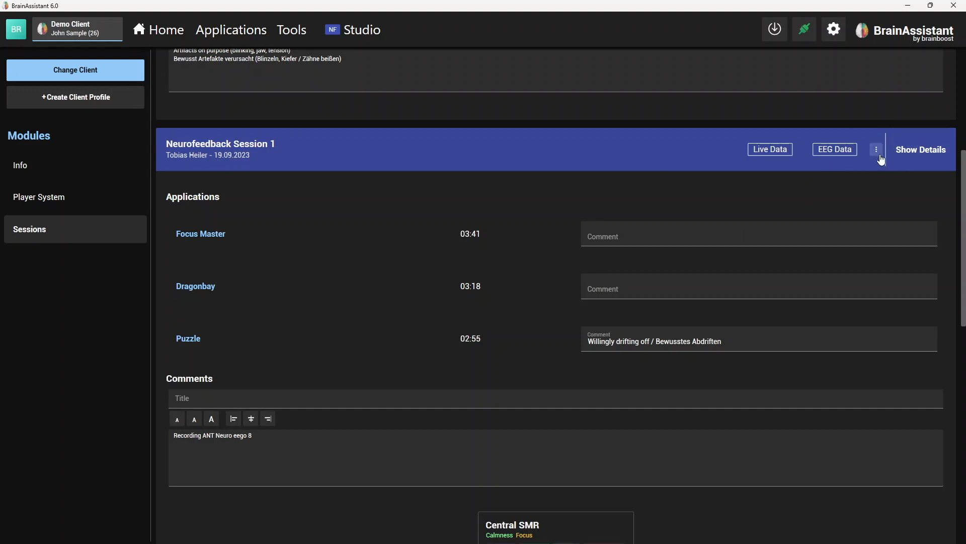
# - Open the export of Neurofeedback Session 1 from the session list, check the offered file name and type, and cancel without saving
pyautogui.scroll(5, 881, 159)
pyautogui.scroll(-4, 863, 212)
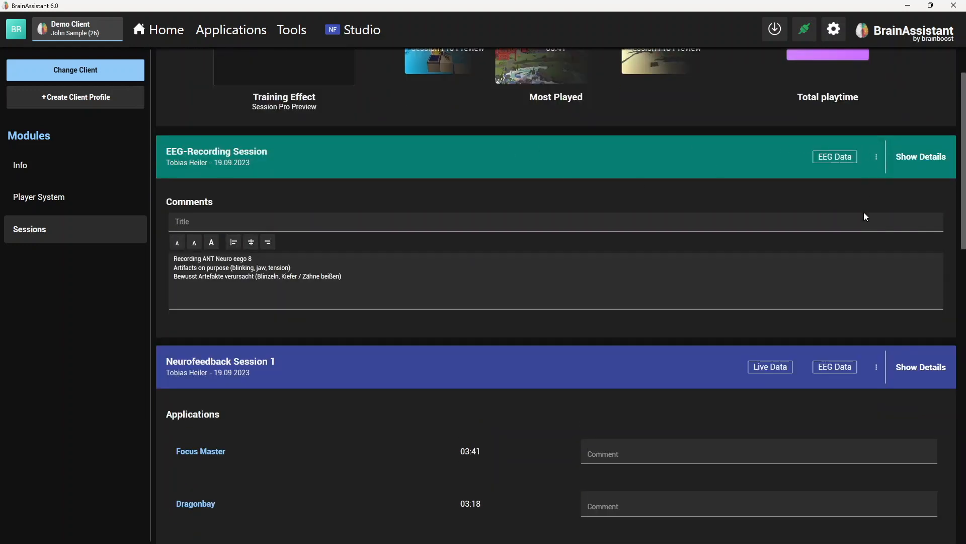
pyautogui.scroll(-1, 863, 231)
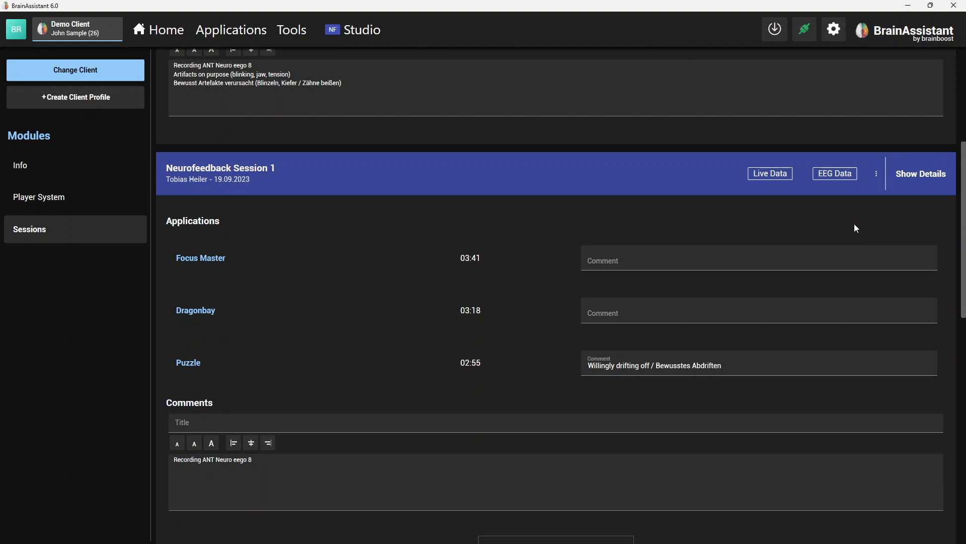
pyautogui.click(876, 175)
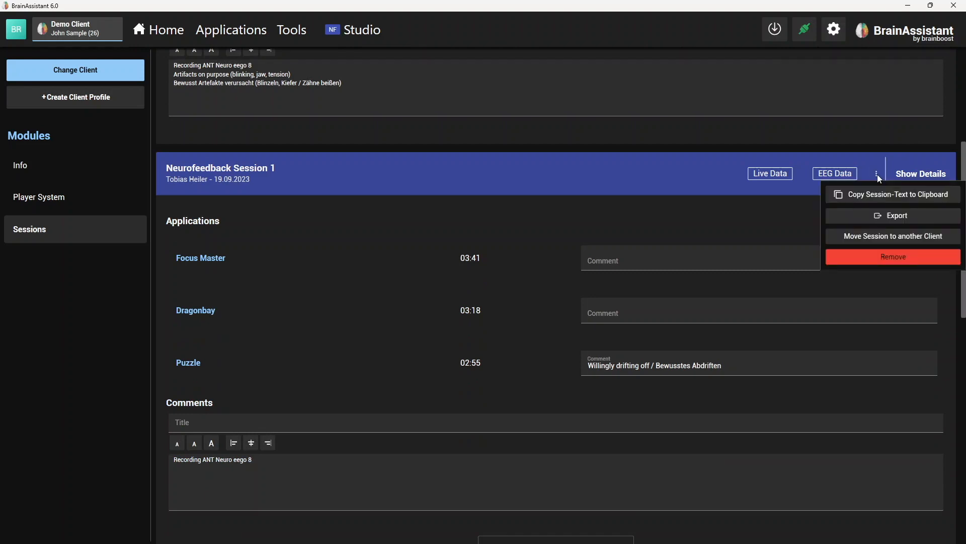
pyautogui.click(912, 218)
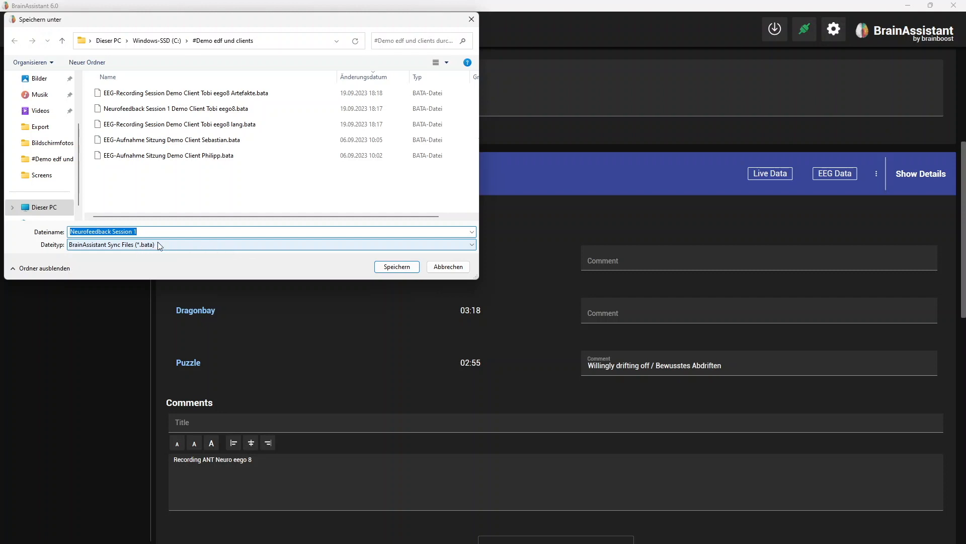
pyautogui.click(448, 267)
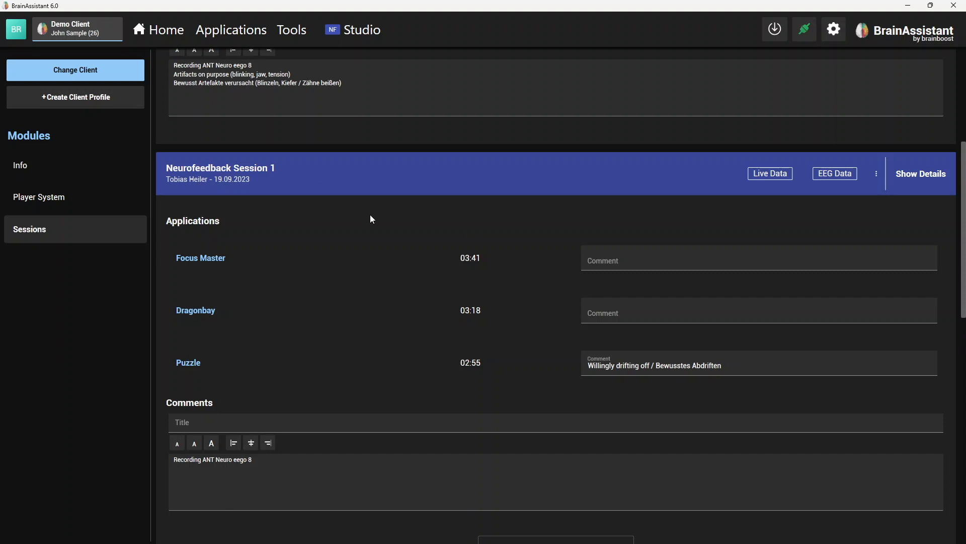
# - Open the session import from the home page, select a demo client EEG recording .bata file, and cancel without importing
pyautogui.click(168, 37)
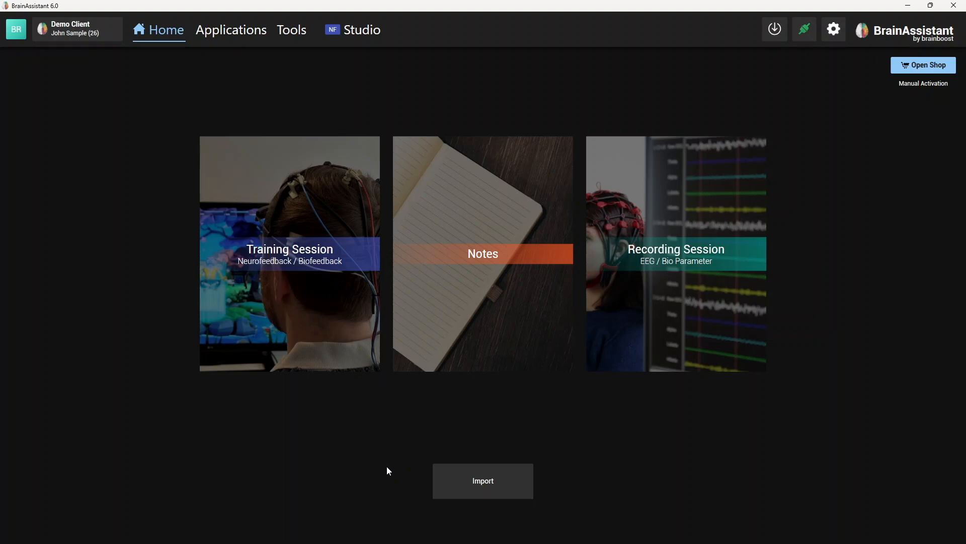
pyautogui.click(493, 482)
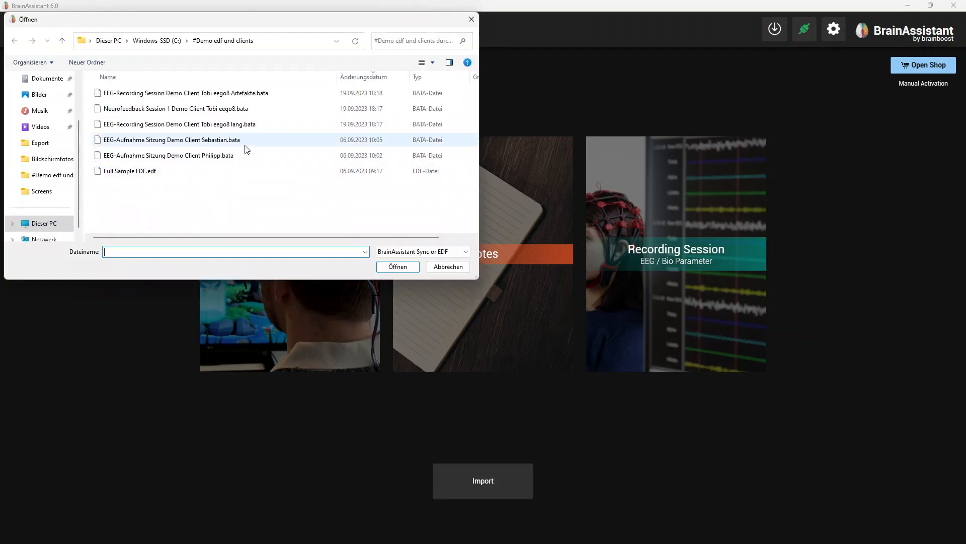
pyautogui.click(246, 145)
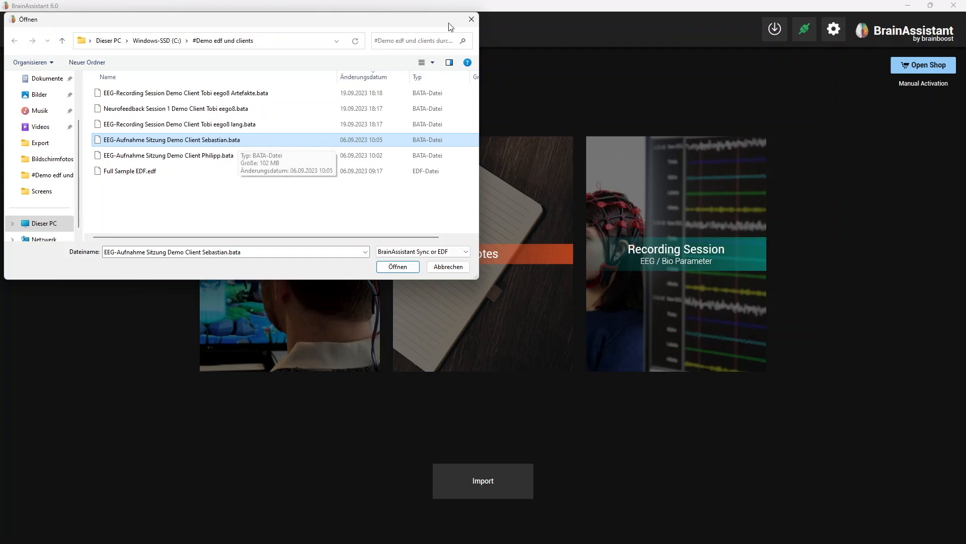
pyautogui.click(471, 20)
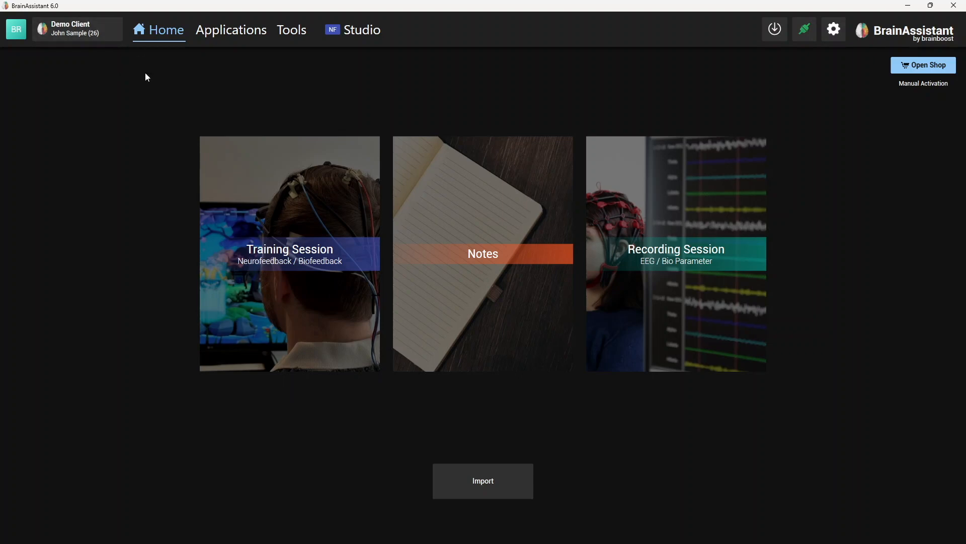
# - Add a segment from about 00:01.66 to 00:02.66 in the session's EEG data in Studio and set its type to Intervention
pyautogui.click(355, 27)
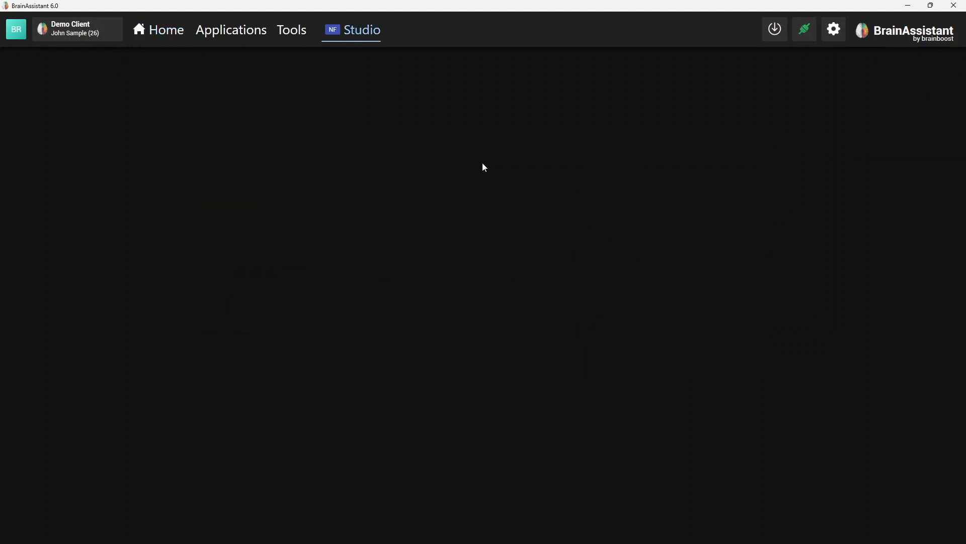
pyautogui.click(647, 98)
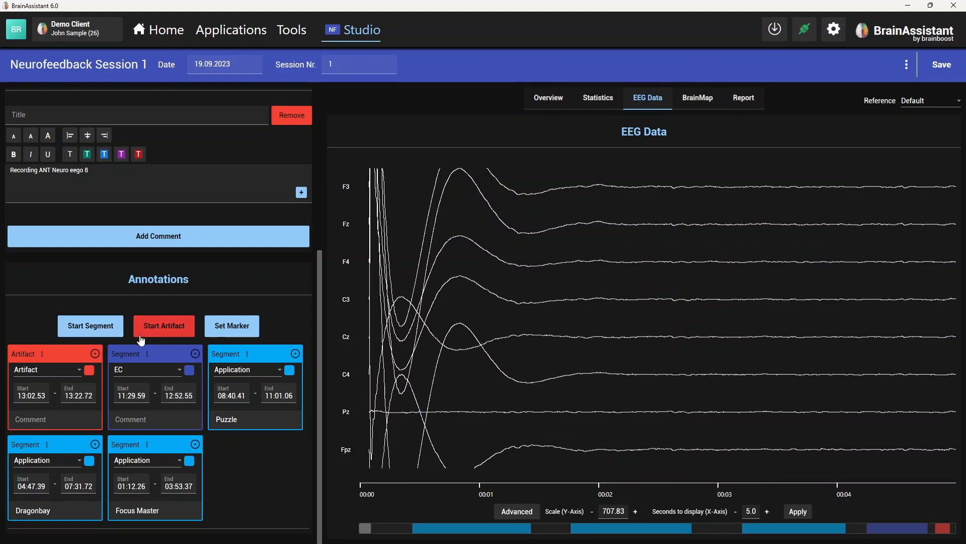
pyautogui.click(107, 335)
pyautogui.click(612, 339)
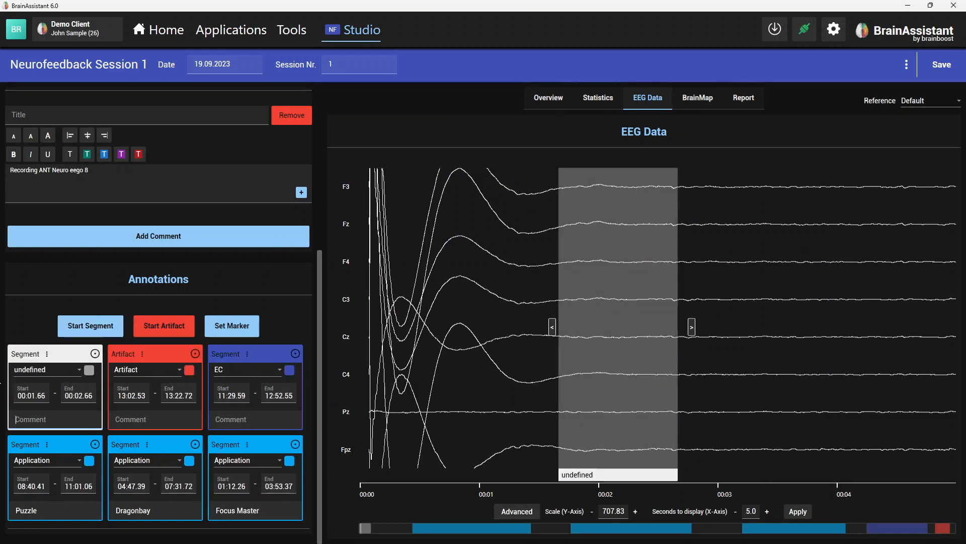
pyautogui.click(80, 371)
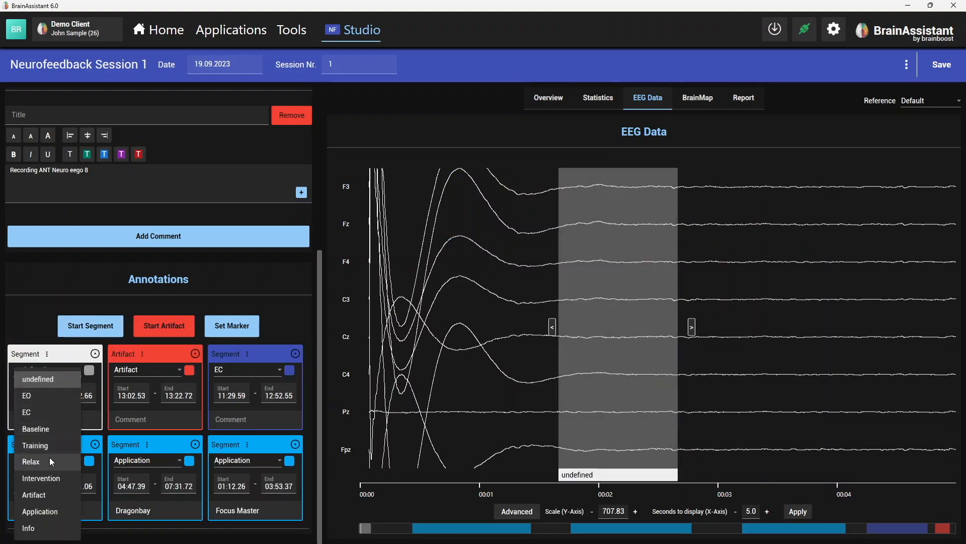
pyautogui.click(49, 482)
# - Add an artifact from about 00:02.32 to 00:02.66 and extend the Intervention segment's end to about 00:04.35
pyautogui.click(142, 324)
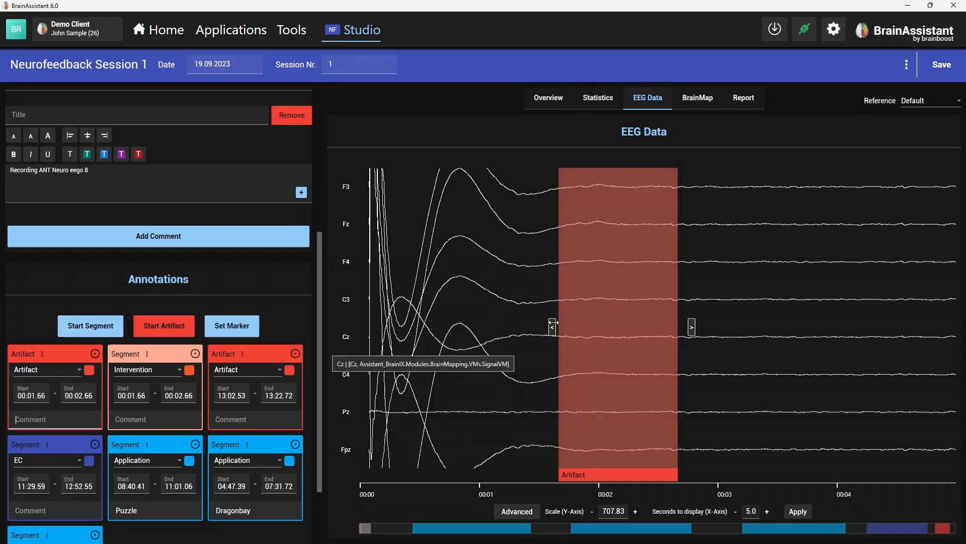
pyautogui.click(599, 337)
pyautogui.moveTo(552, 327); pyautogui.dragTo(893, 327)
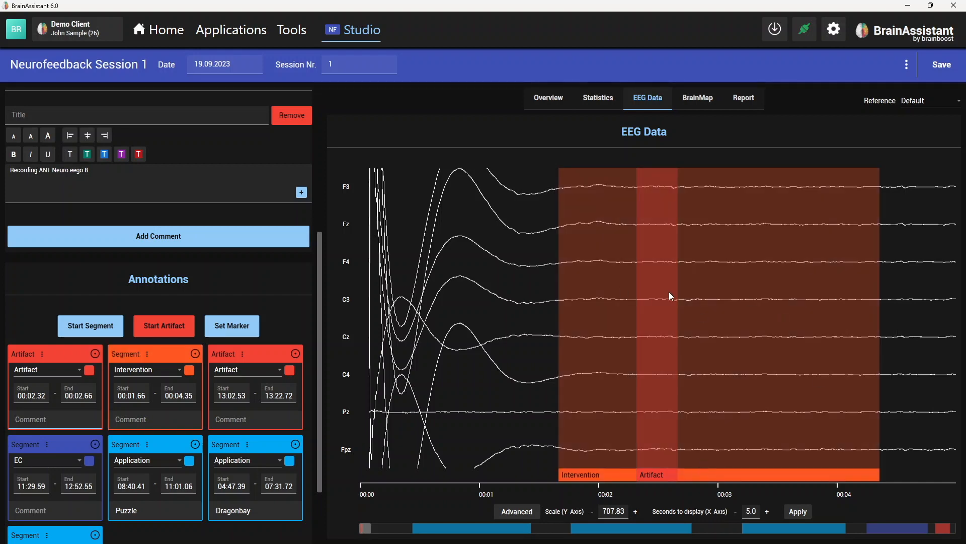
# - Open the demo client's session list and view the options available for Neurofeedback Session 1
pyautogui.click(92, 37)
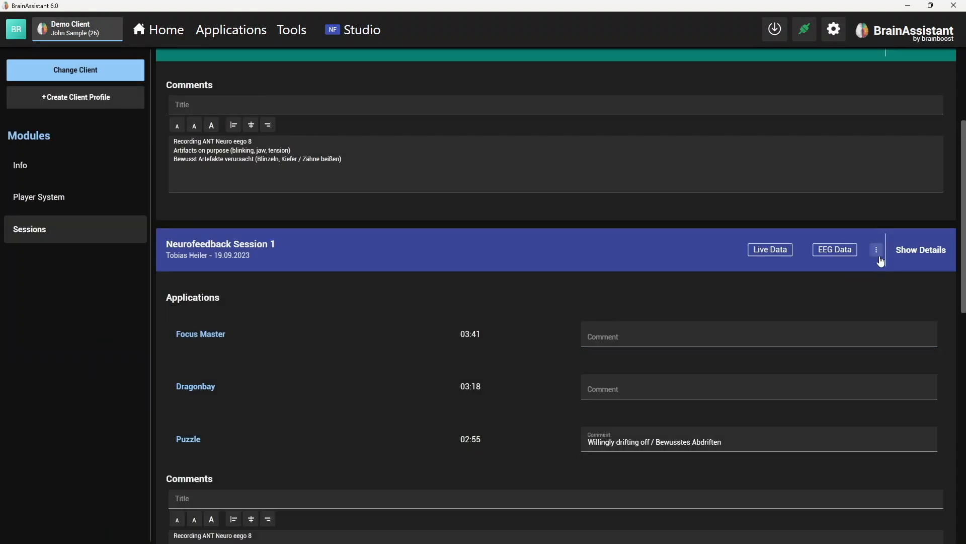
pyautogui.click(877, 254)
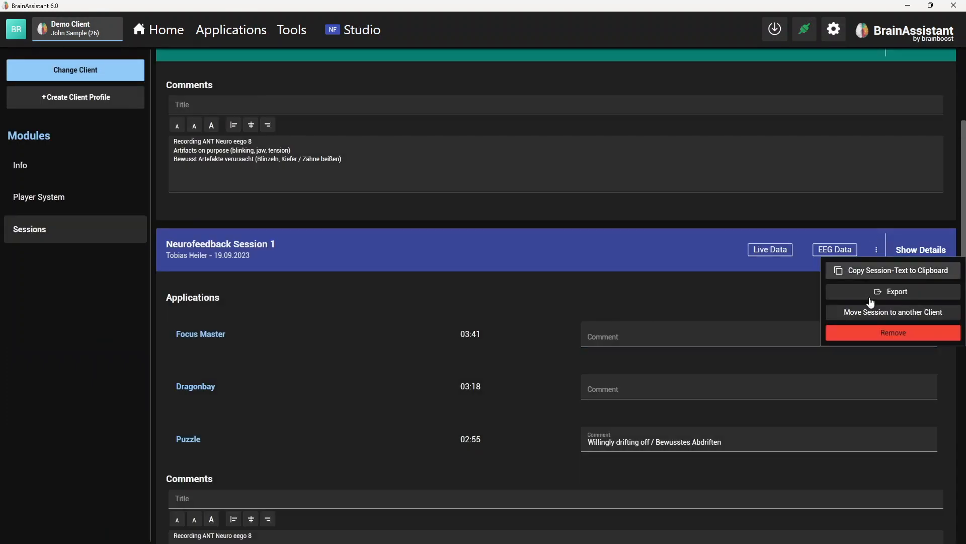
pyautogui.click(605, 281)
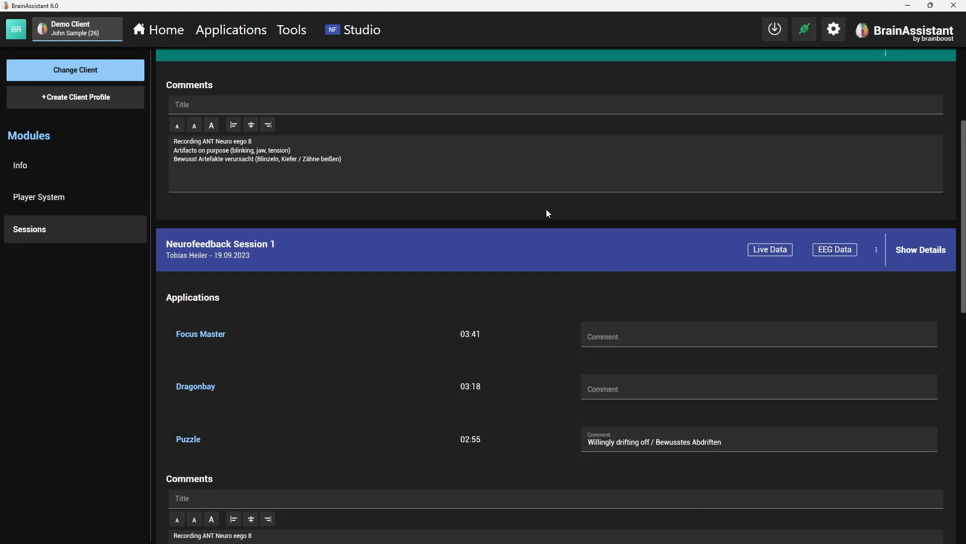
pyautogui.scroll(3, 546, 210)
pyautogui.scroll(1, 547, 213)
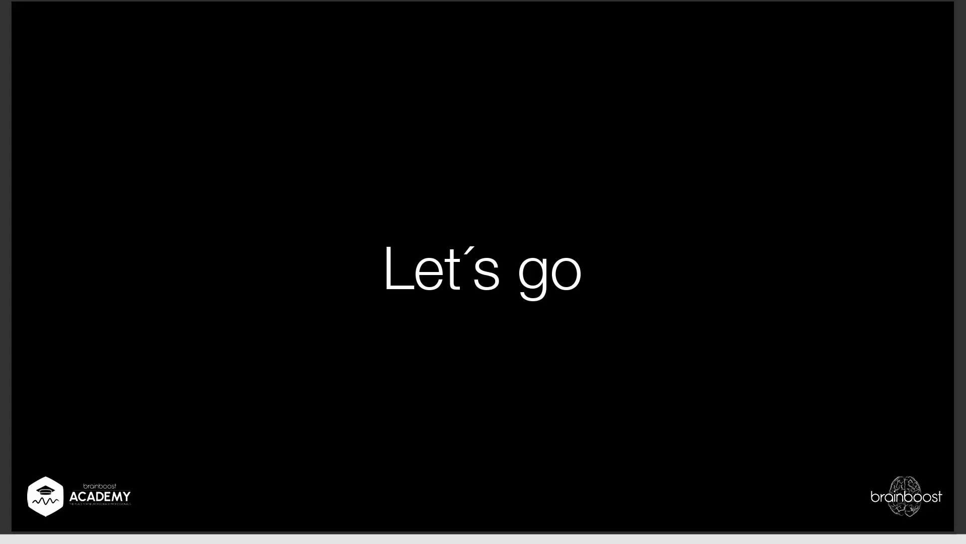
pyautogui.press('Right')
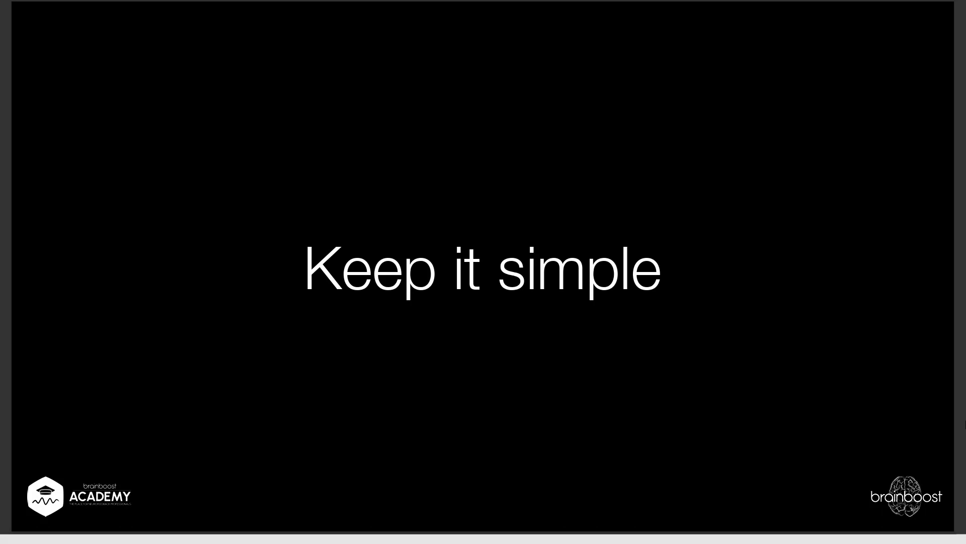
pyautogui.press('Right')
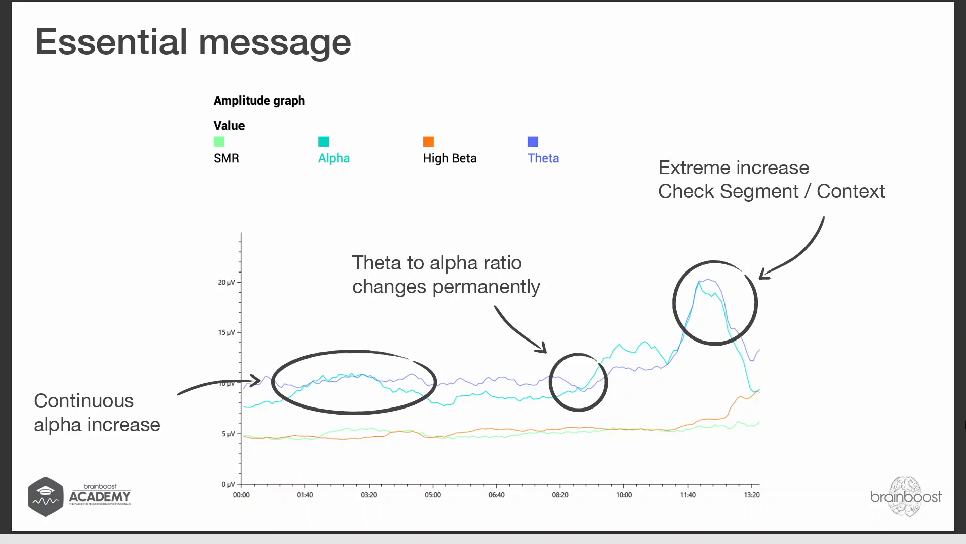
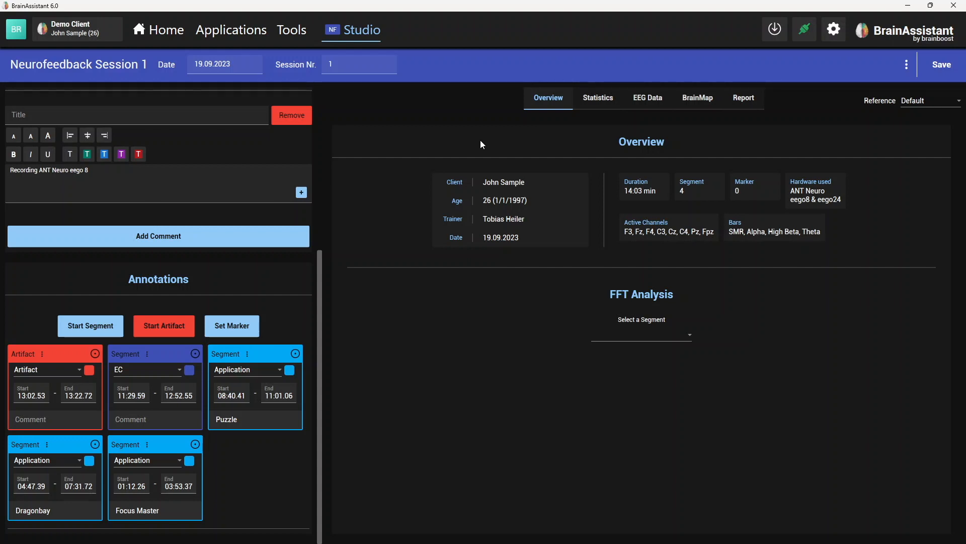
# - Open the session's statistics and lower the upper amplitude limit of the full-session chart to about 30.1 µV
pyautogui.click(581, 103)
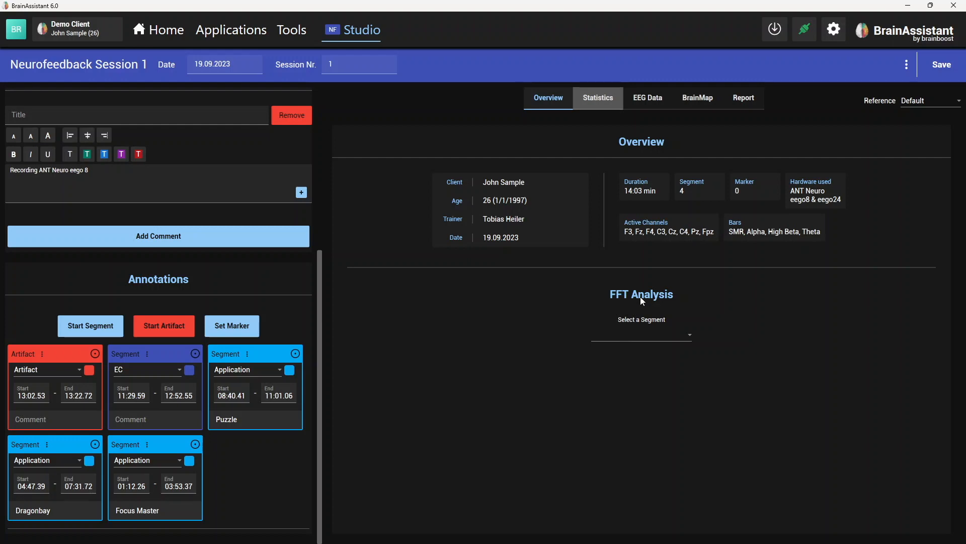
pyautogui.scroll(-6, 630, 333)
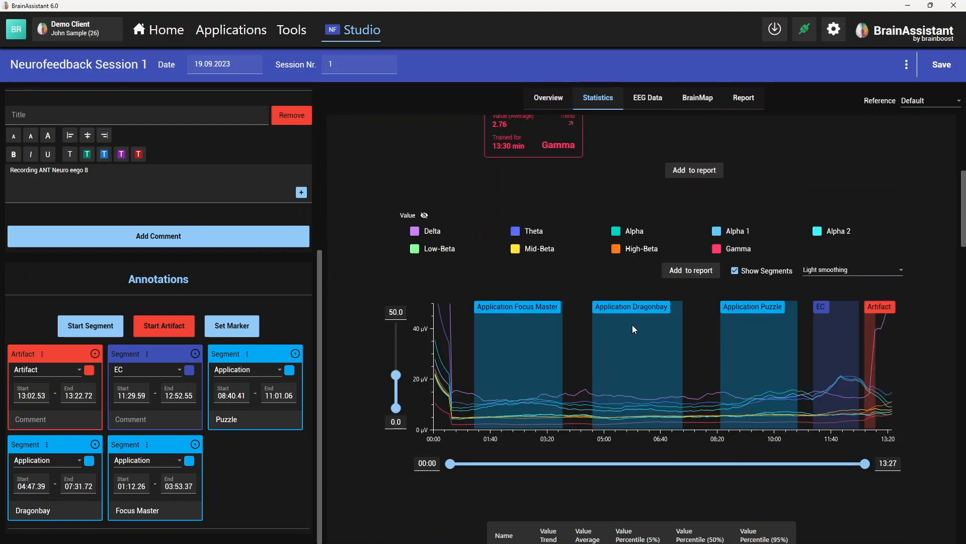
pyautogui.moveTo(396, 376); pyautogui.dragTo(398, 387)
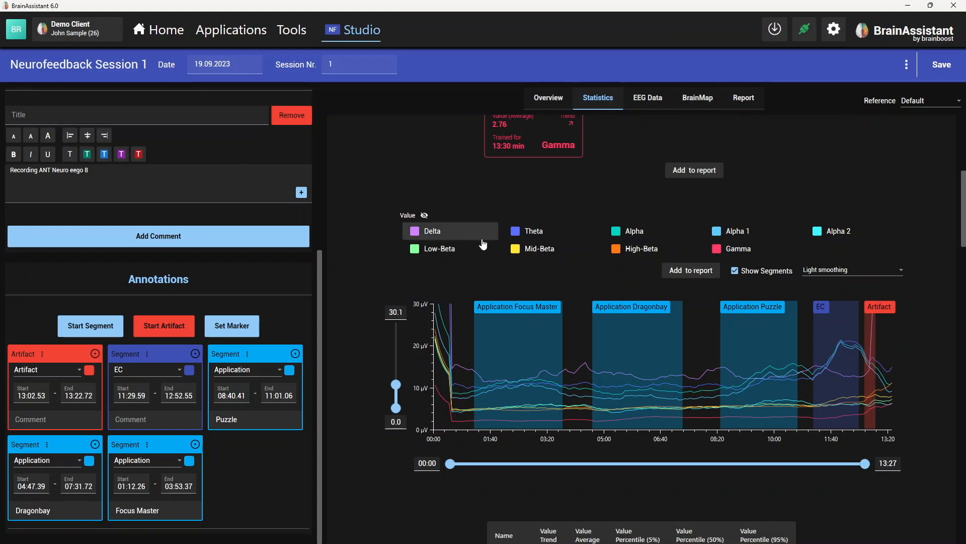
# - Edit the full-session computation so it uses the recorded data from the bars instead of the EEG data, and apply it
pyautogui.scroll(1, 480, 246)
pyautogui.scroll(2, 481, 246)
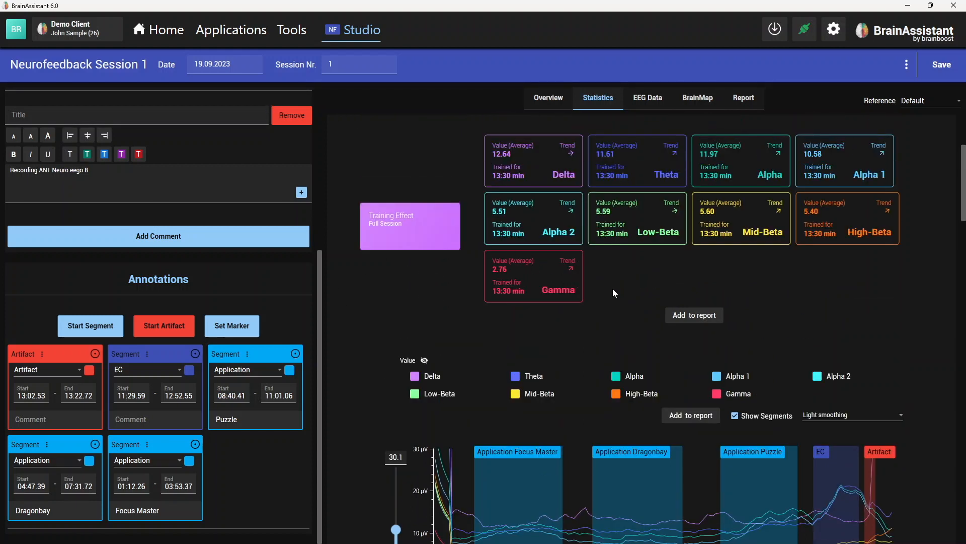
pyautogui.scroll(2, 608, 288)
pyautogui.scroll(1, 819, 208)
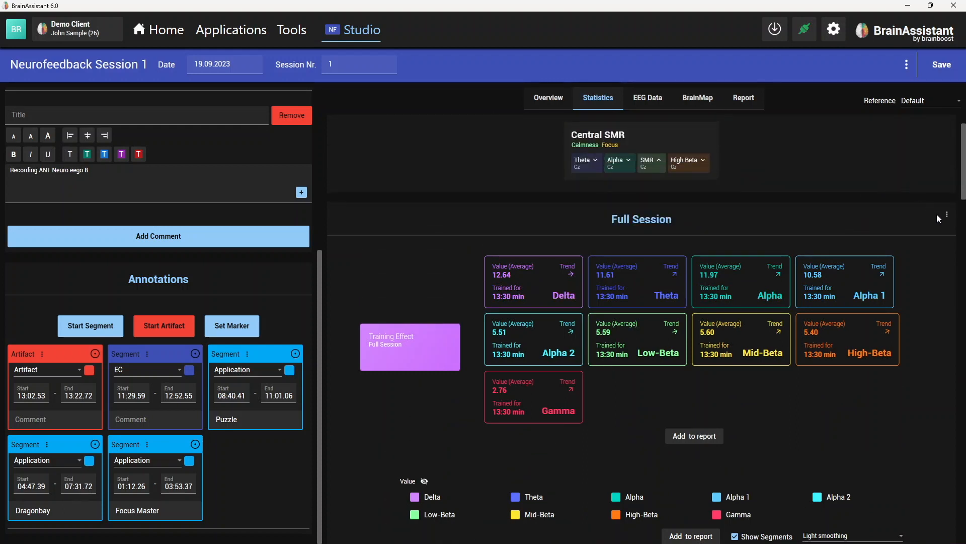
pyautogui.click(947, 215)
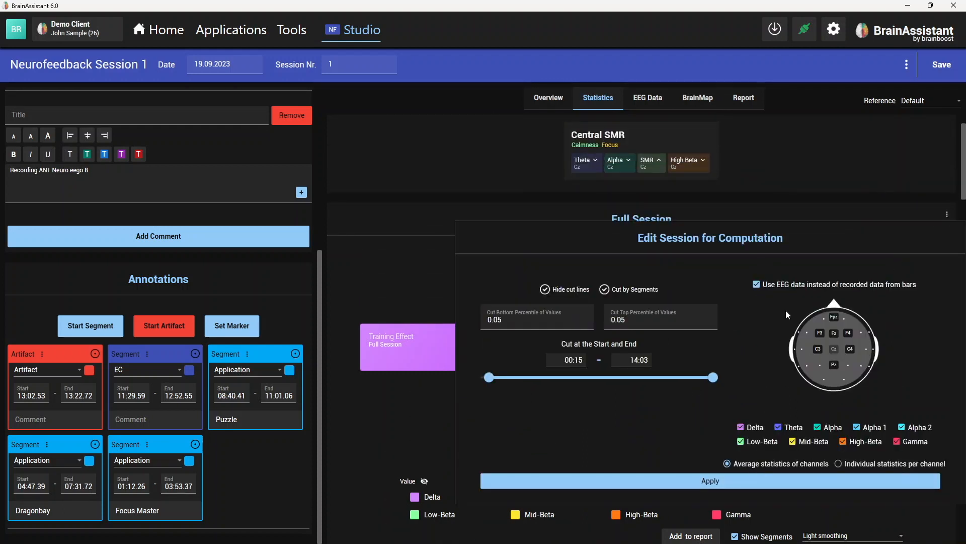
pyautogui.click(674, 481)
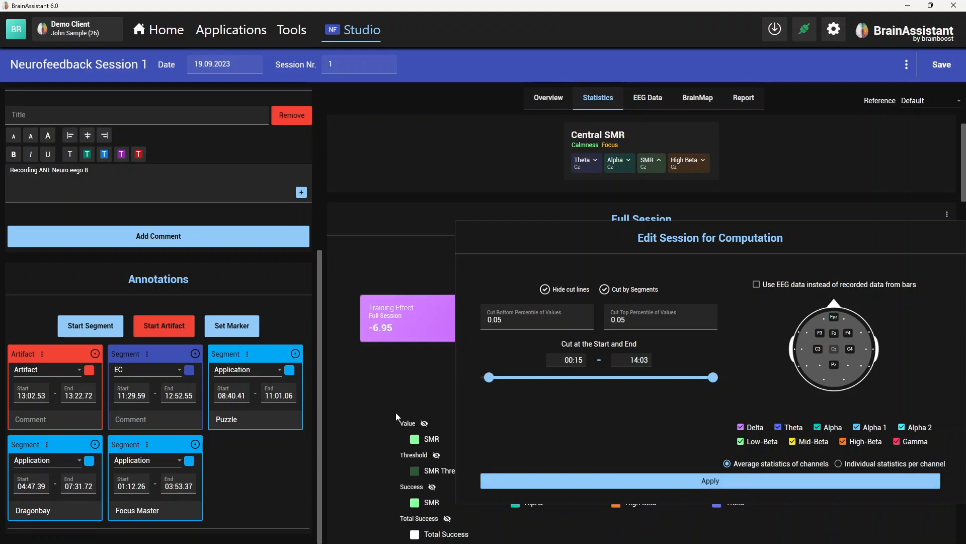
# - Hide the total success, success and threshold curves in the full-session chart and set its upper amplitude limit to about 28.0 µV
pyautogui.scroll(-5, 375, 416)
pyautogui.click(447, 277)
pyautogui.click(431, 245)
pyautogui.click(436, 213)
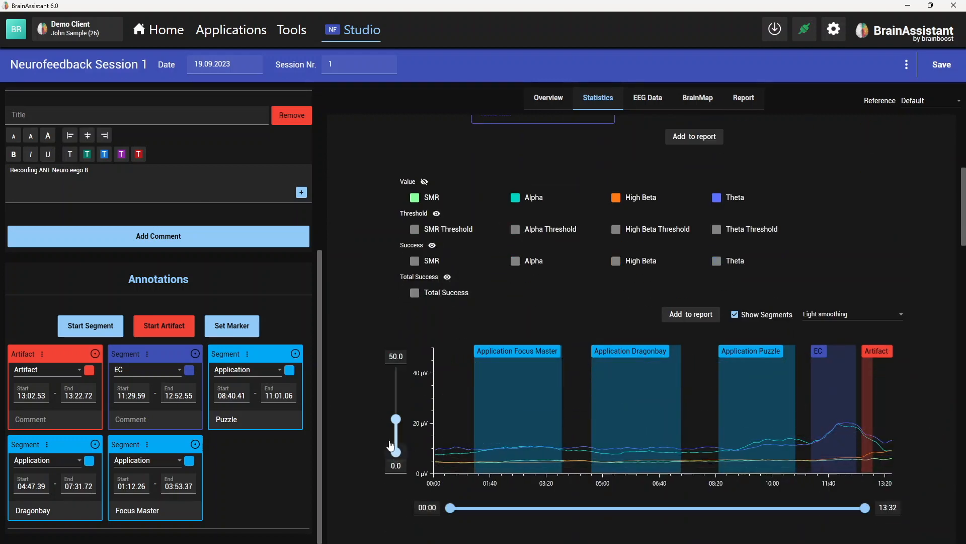
pyautogui.moveTo(398, 421); pyautogui.dragTo(413, 421)
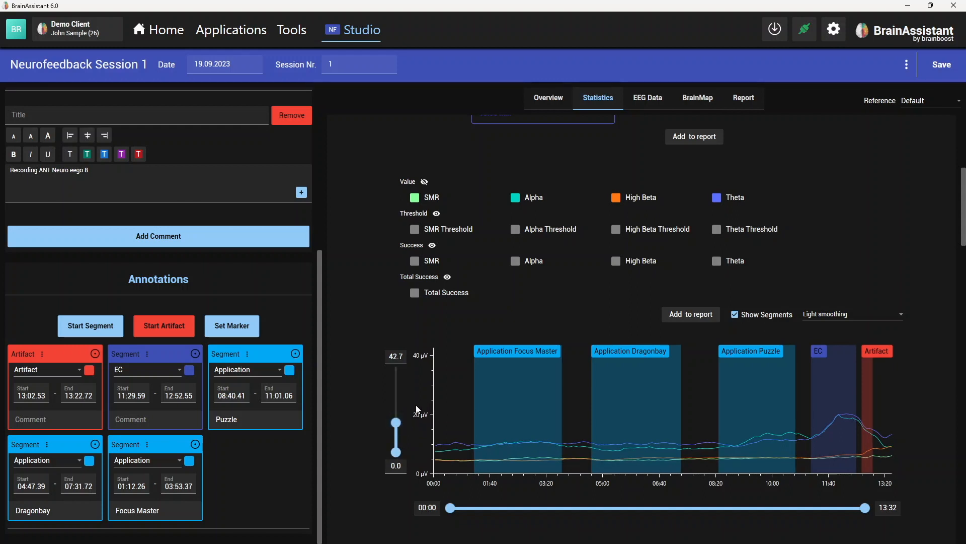
pyautogui.moveTo(395, 425); pyautogui.dragTo(396, 435)
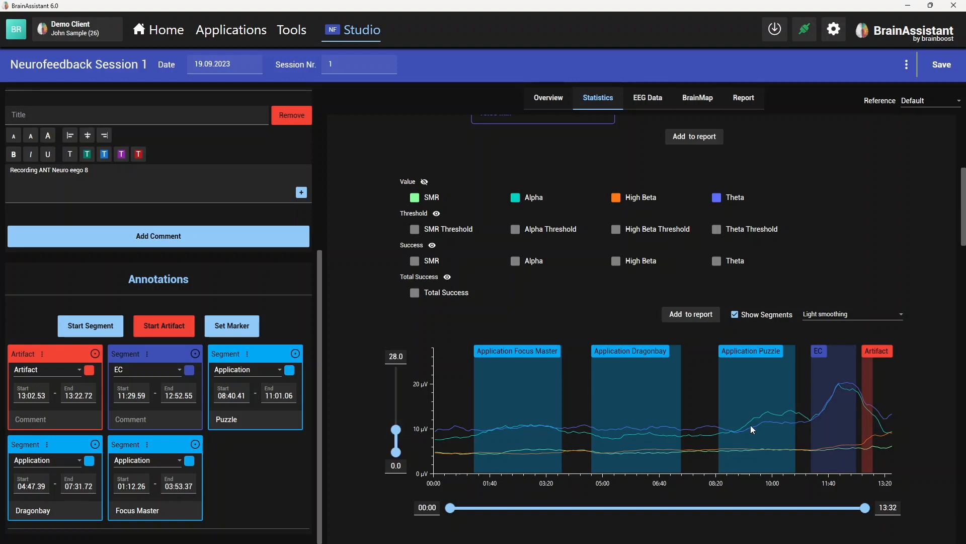
# - Choose the Application Focus Master segment for the segment statistics below the full-session table
pyautogui.scroll(1, 769, 414)
pyautogui.scroll(-5, 793, 370)
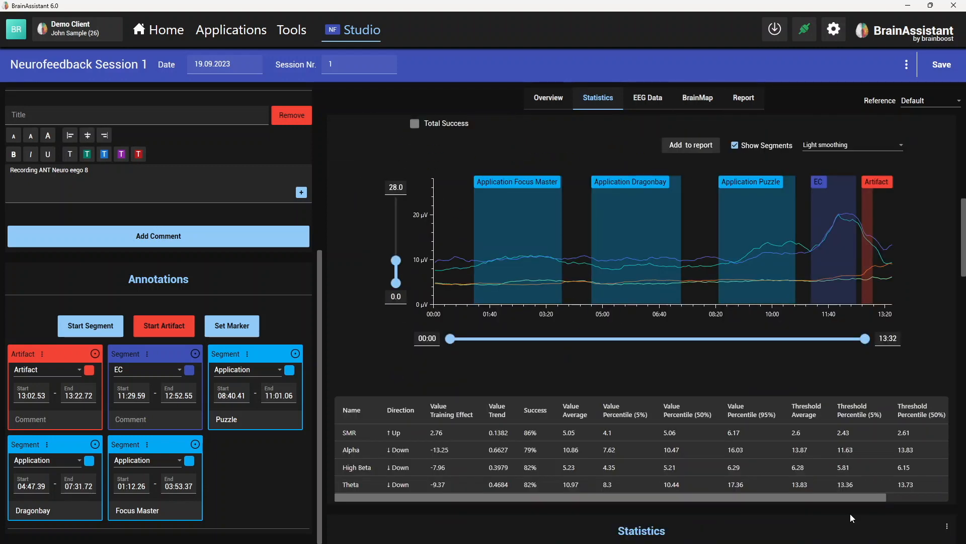
pyautogui.scroll(-5, 853, 497)
pyautogui.click(903, 327)
pyautogui.click(891, 378)
pyautogui.scroll(5, 800, 300)
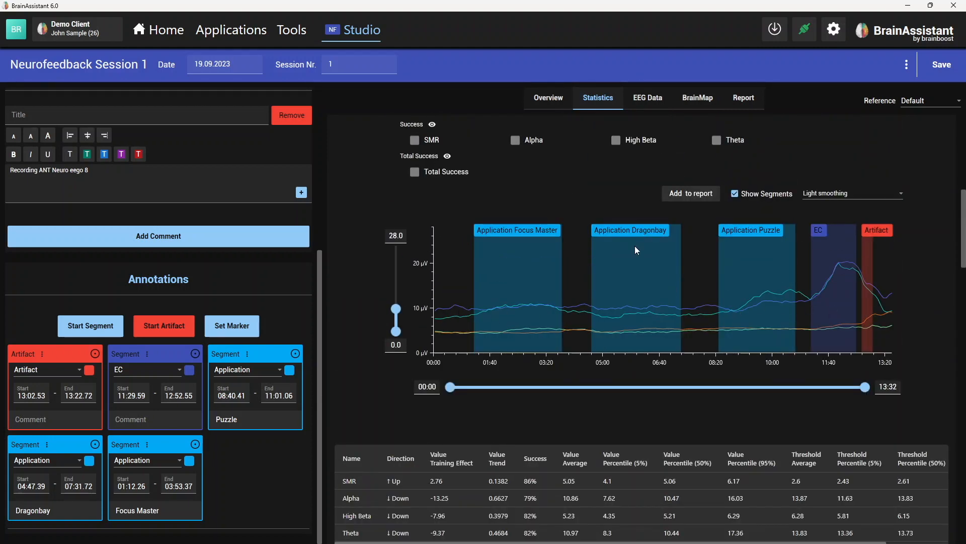
# - Review the full-session chart and table, and check which segments can be chosen for the segment statistics
pyautogui.scroll(-5, 762, 430)
pyautogui.scroll(6, 716, 441)
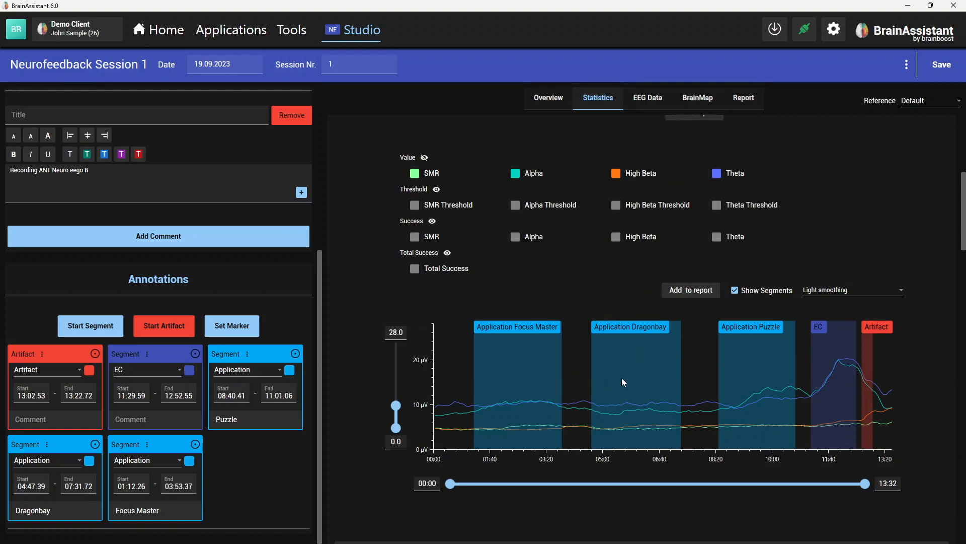
pyautogui.scroll(-5, 734, 401)
pyautogui.scroll(-1, 906, 448)
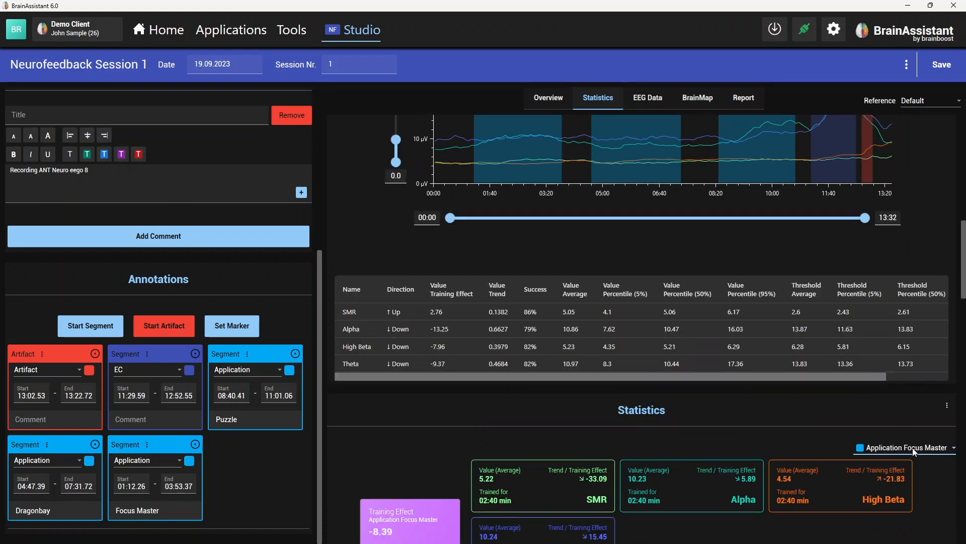
pyautogui.click(910, 449)
pyautogui.click(750, 387)
# - Compare the full-session training effect and band values with those of the Application Focus Master segment
pyautogui.scroll(3, 747, 401)
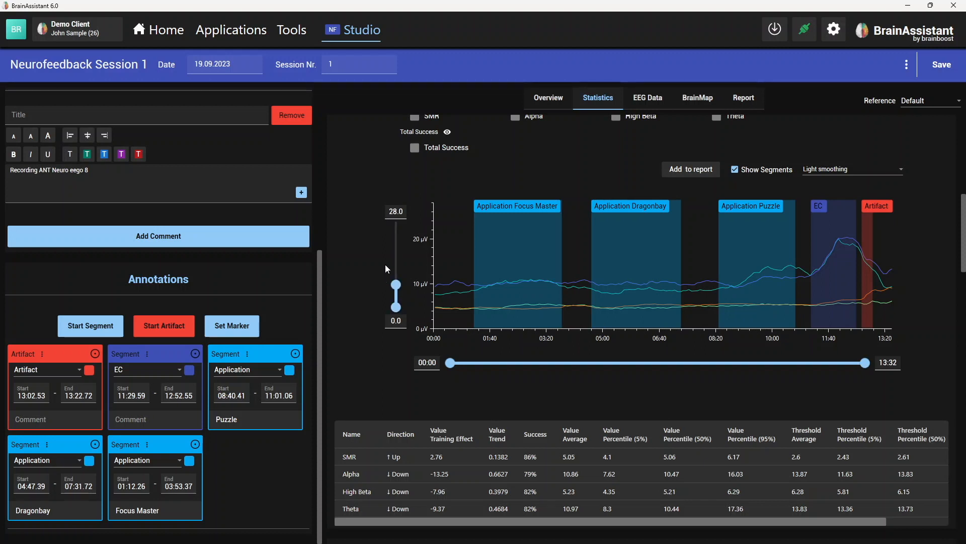
pyautogui.scroll(3, 361, 240)
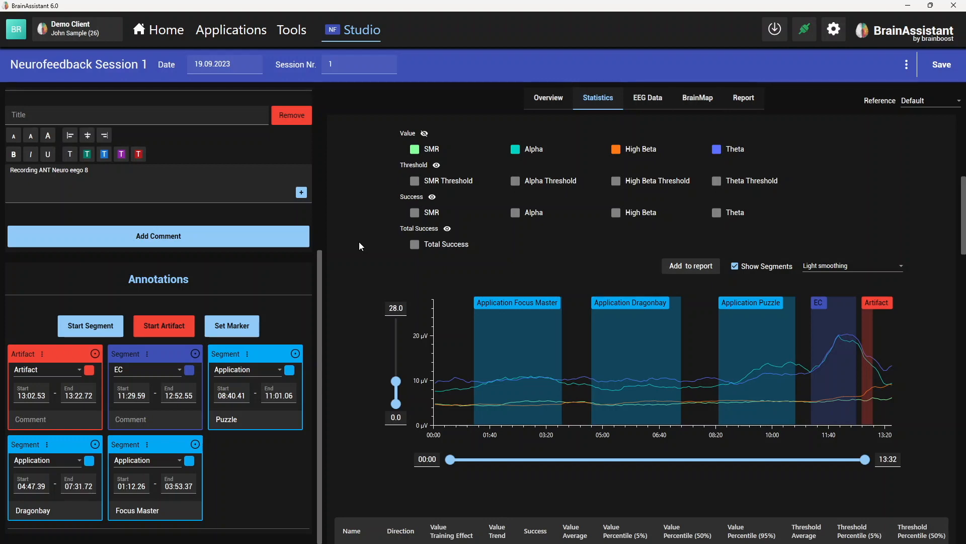
pyautogui.scroll(8, 368, 236)
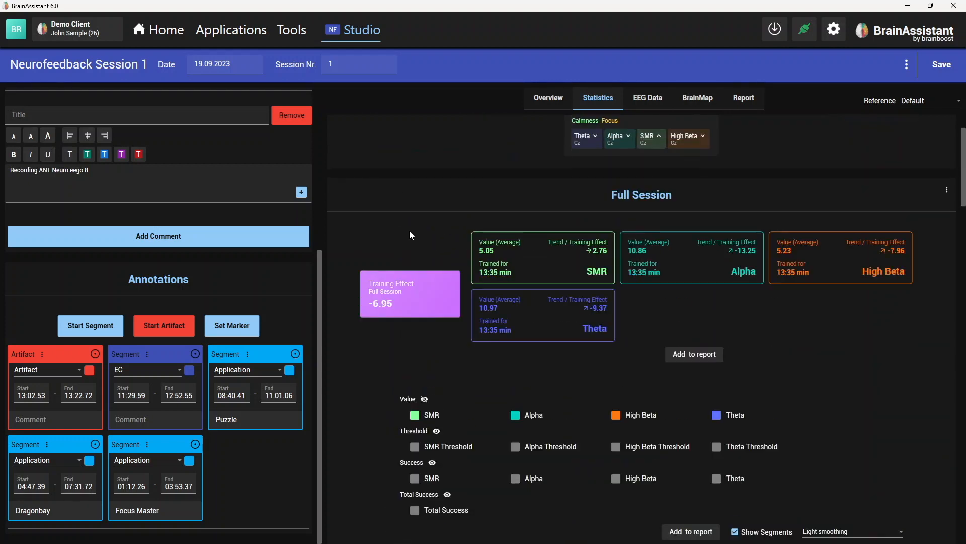
pyautogui.scroll(-2, 414, 227)
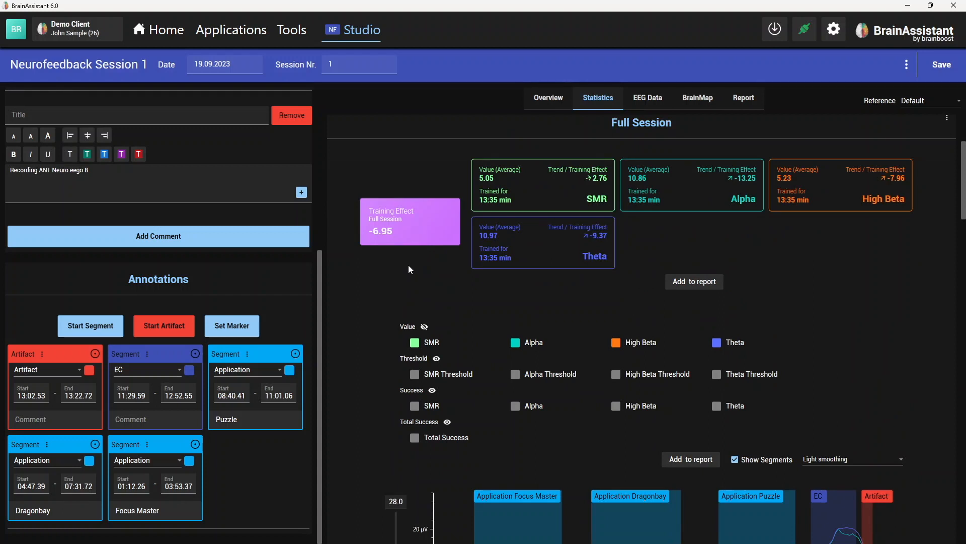
pyautogui.scroll(3, 605, 279)
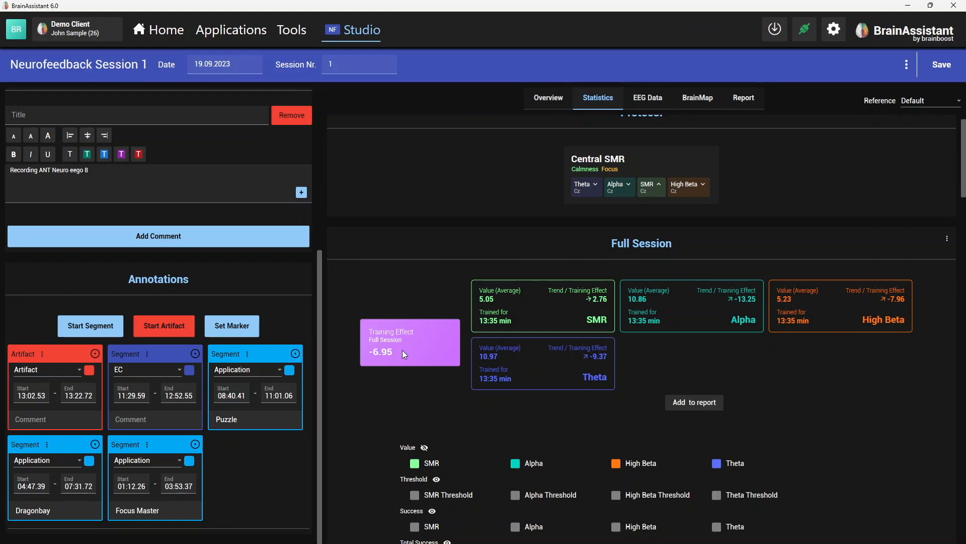
pyautogui.scroll(-15, 405, 376)
pyautogui.scroll(-1, 427, 411)
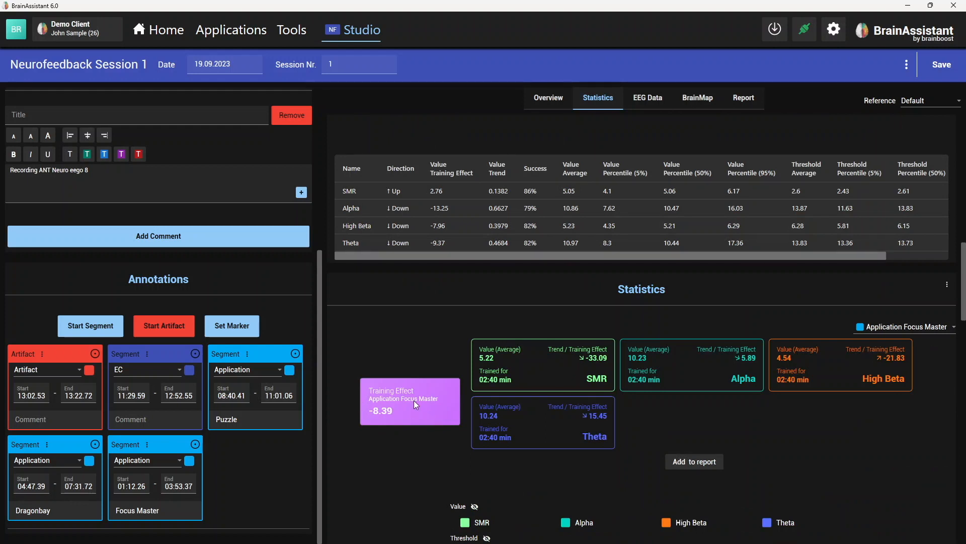
pyautogui.scroll(5, 442, 382)
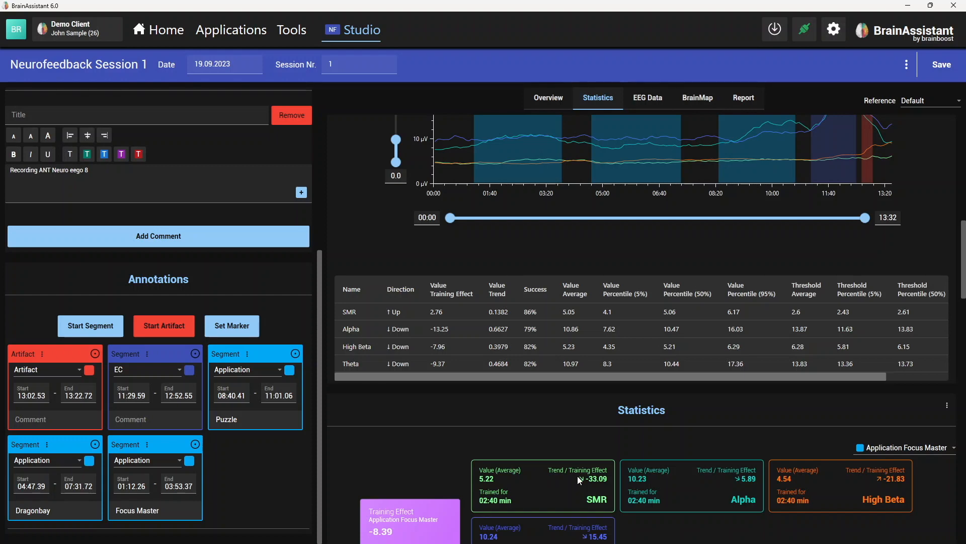
pyautogui.scroll(10, 554, 482)
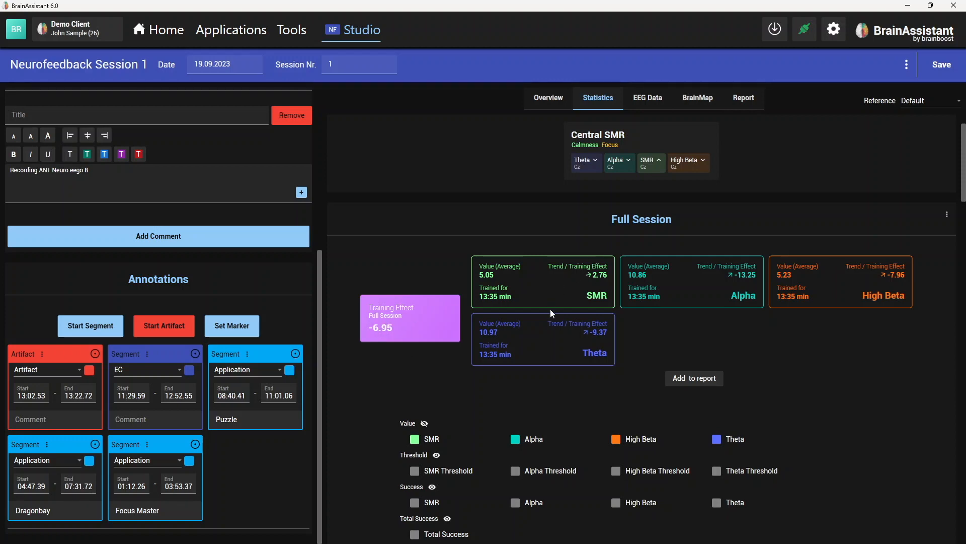
pyautogui.scroll(-5, 805, 375)
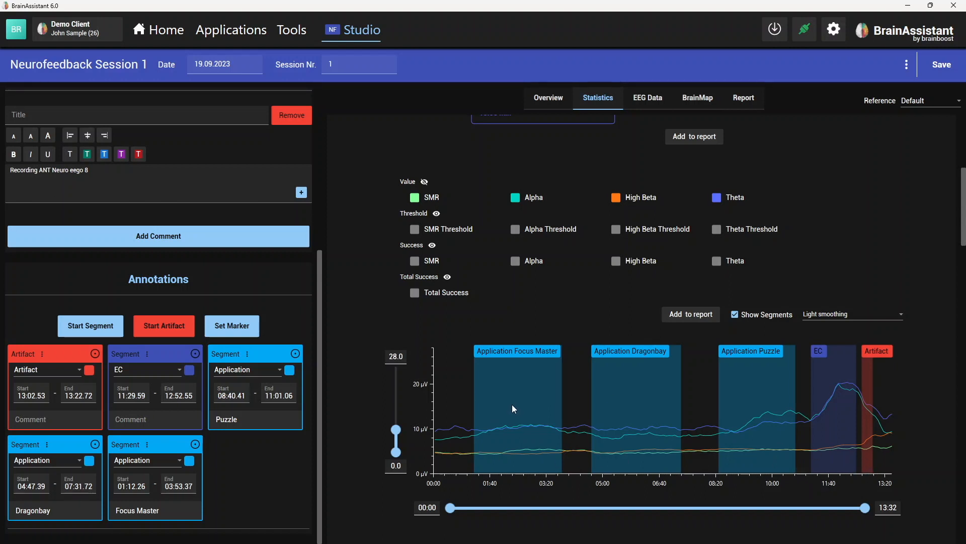
# - Highlight the Puzzle and Focus Master segments in the chart, narrow its time range to 00:00–06:30, and restore the range to 13:32
pyautogui.click(777, 382)
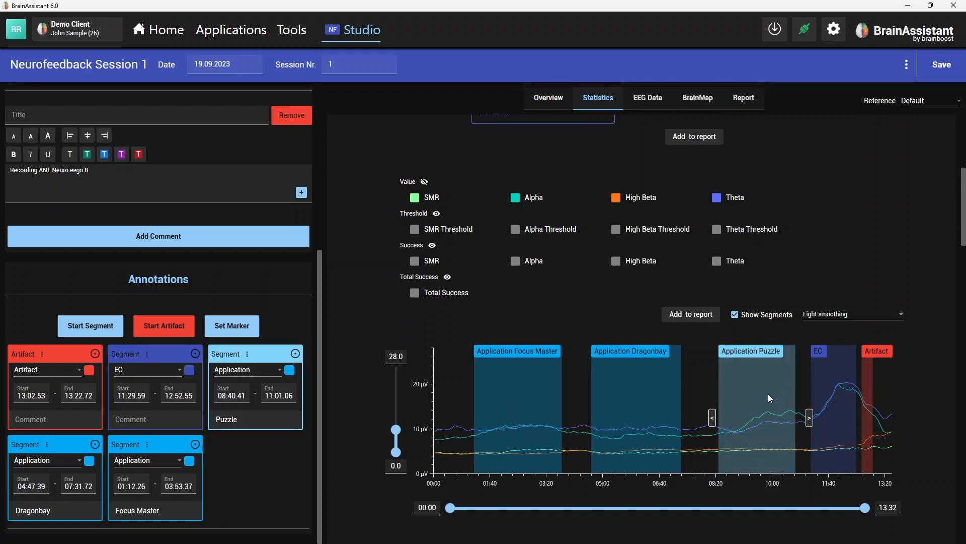
pyautogui.click(531, 407)
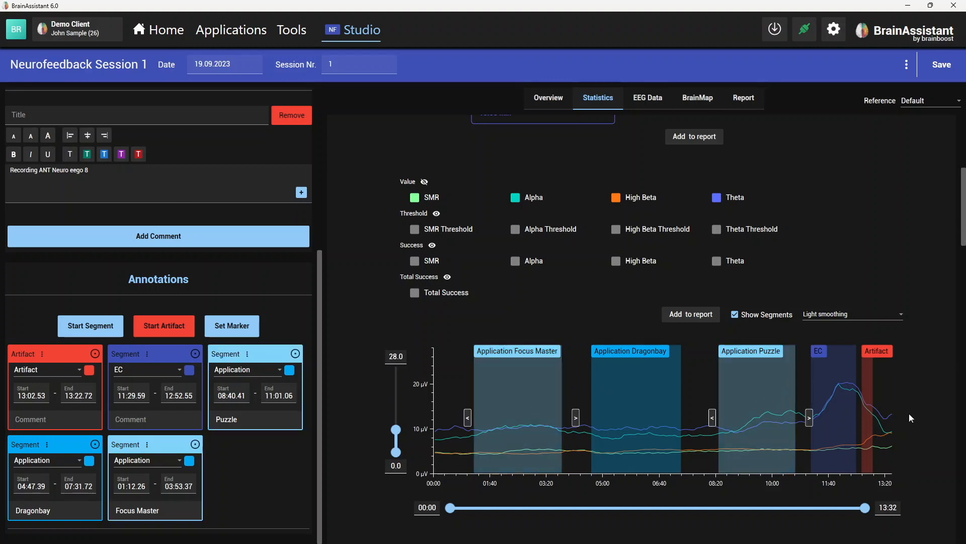
pyautogui.scroll(-6, 911, 418)
pyautogui.scroll(6, 725, 418)
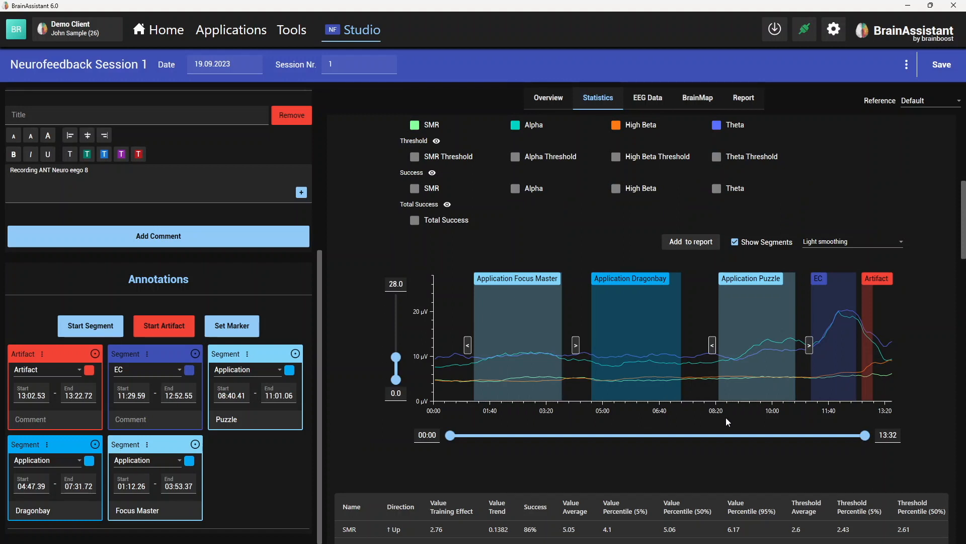
pyautogui.moveTo(867, 436); pyautogui.dragTo(654, 436)
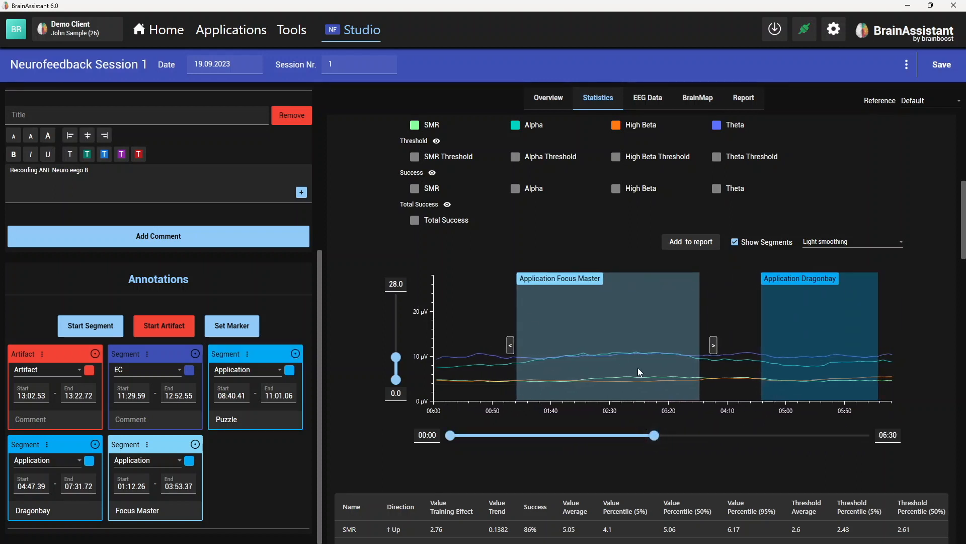
pyautogui.moveTo(655, 438); pyautogui.dragTo(872, 436)
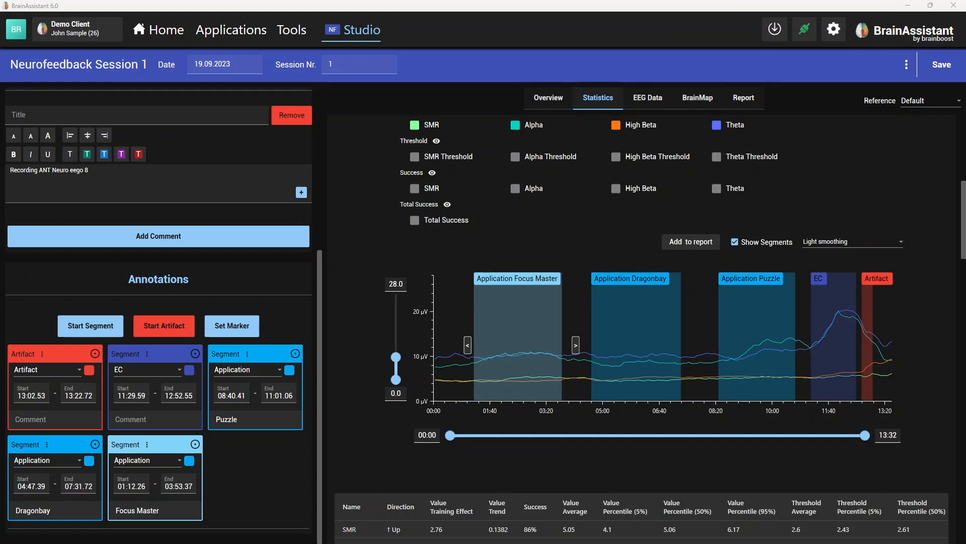
# - Look at the session's EEG data and return to its full-session statistics
pyautogui.click(344, 236)
pyautogui.scroll(7, 345, 234)
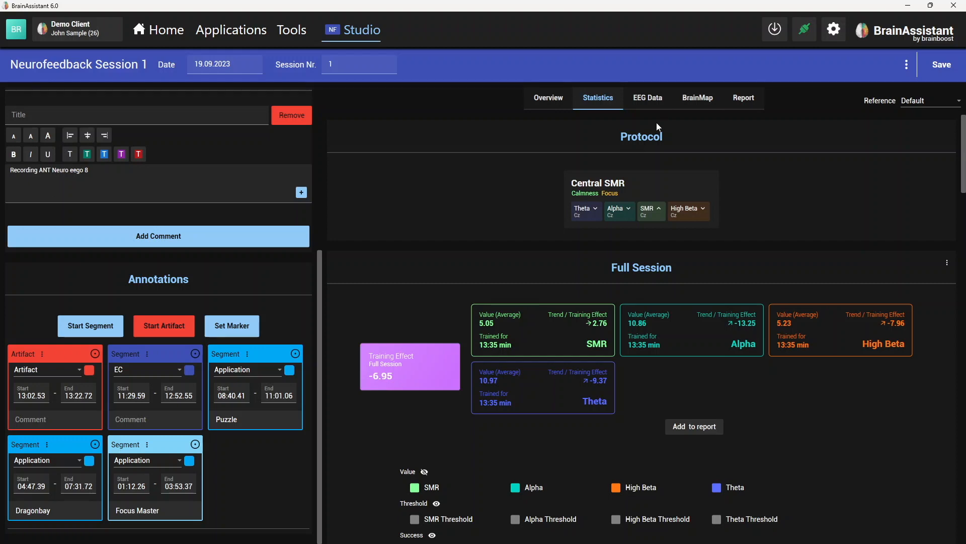
pyautogui.click(647, 99)
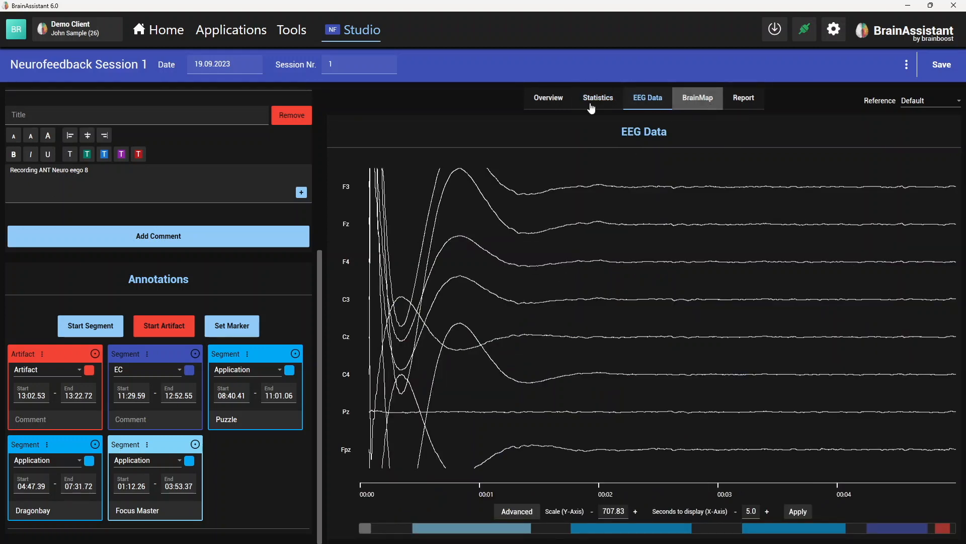
pyautogui.click(699, 99)
pyautogui.click(598, 100)
pyautogui.scroll(-5, 405, 217)
pyautogui.scroll(1, 385, 301)
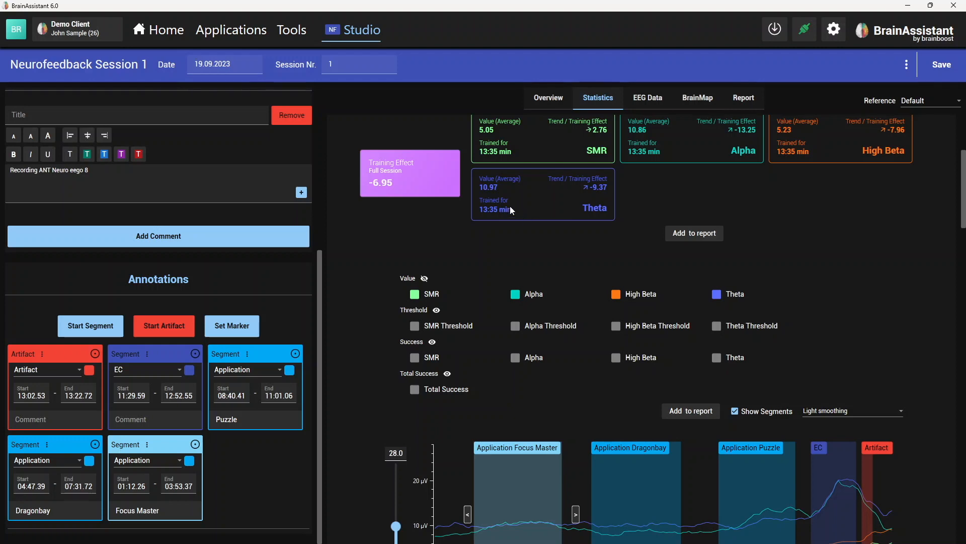
# - Open the demo client's session list and show the details of Neurofeedback Session 1
pyautogui.click(161, 30)
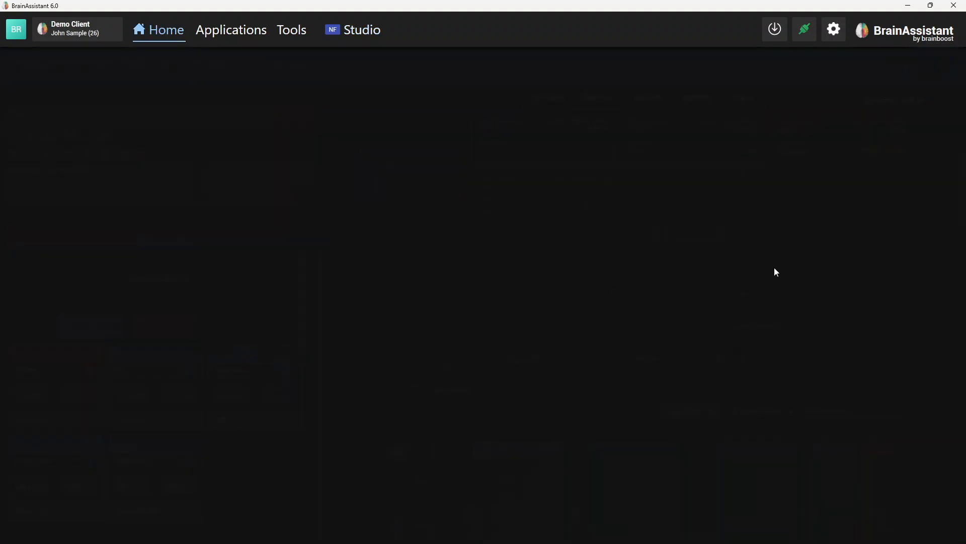
pyautogui.click(80, 36)
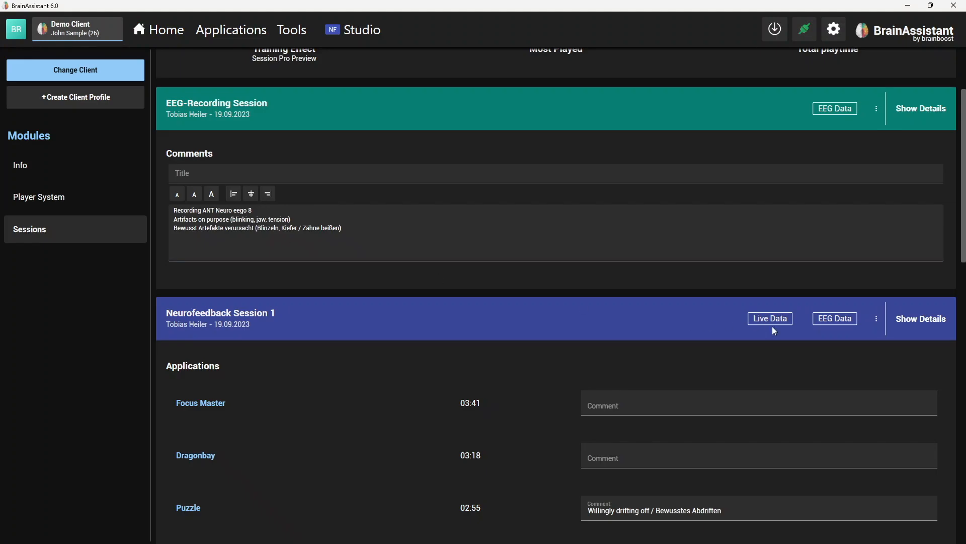
pyautogui.scroll(-1, 766, 323)
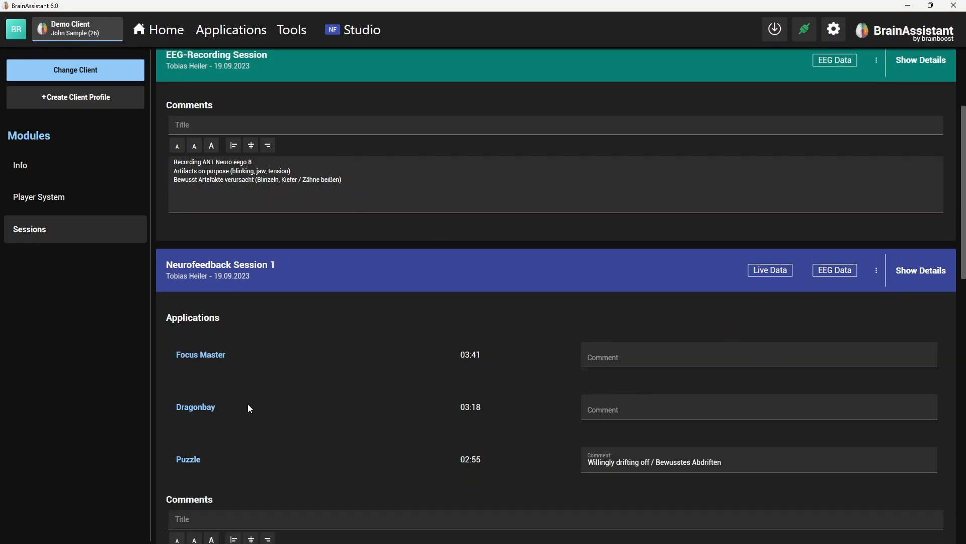
pyautogui.click(930, 276)
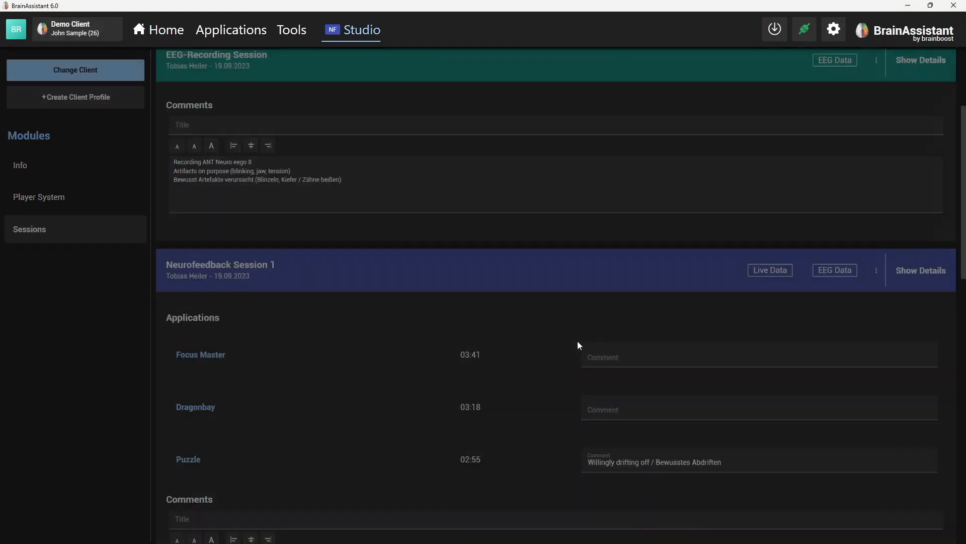
# - Open the session's statistics and switch the Full Session section from the frequency bands to the trained SMR, Alpha, High Beta and Theta bars
pyautogui.click(594, 104)
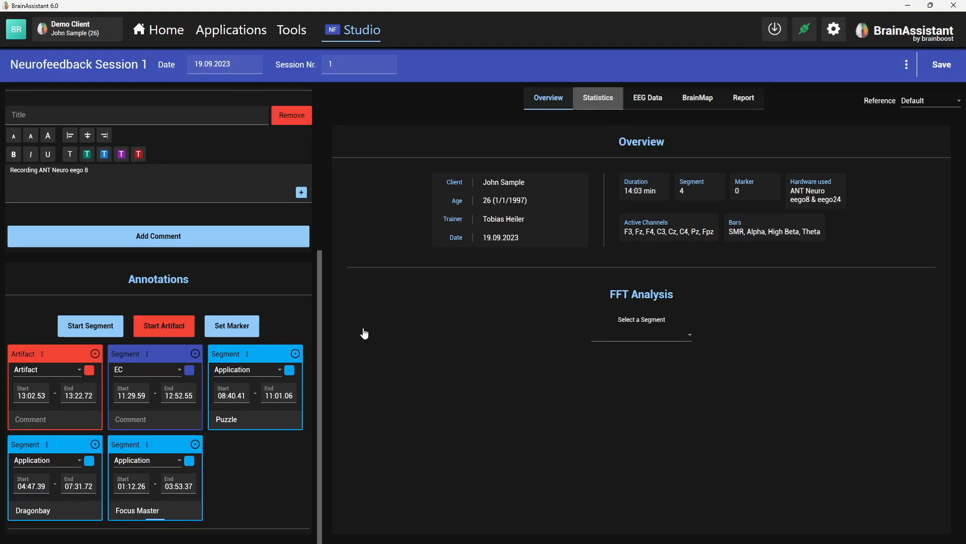
pyautogui.scroll(-5, 383, 321)
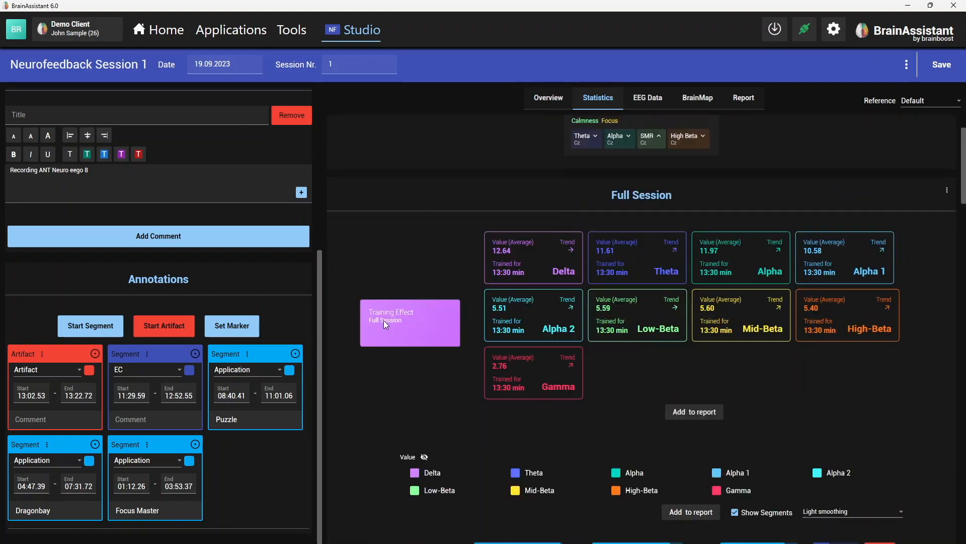
pyautogui.scroll(3, 382, 323)
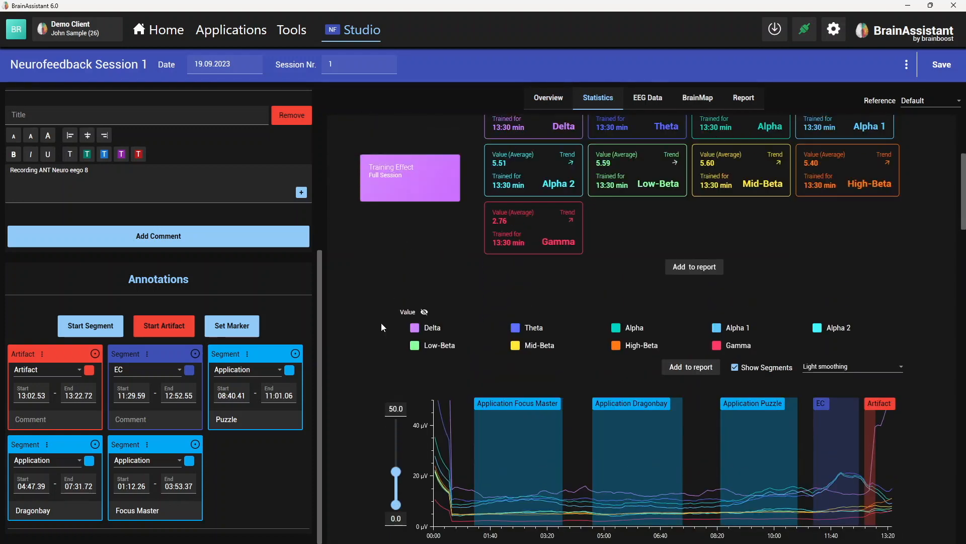
pyautogui.scroll(2, 626, 225)
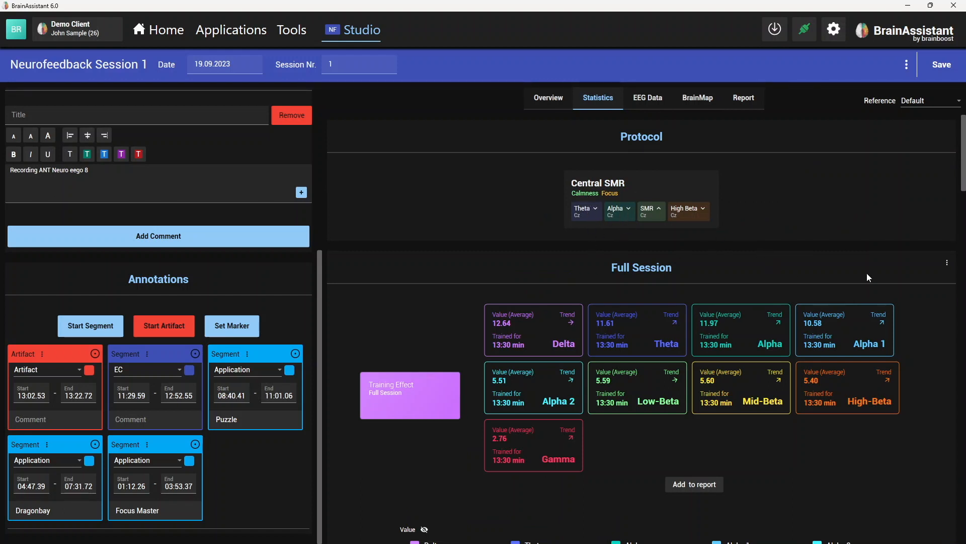
pyautogui.click(945, 263)
pyautogui.click(652, 522)
pyautogui.scroll(-9, 367, 468)
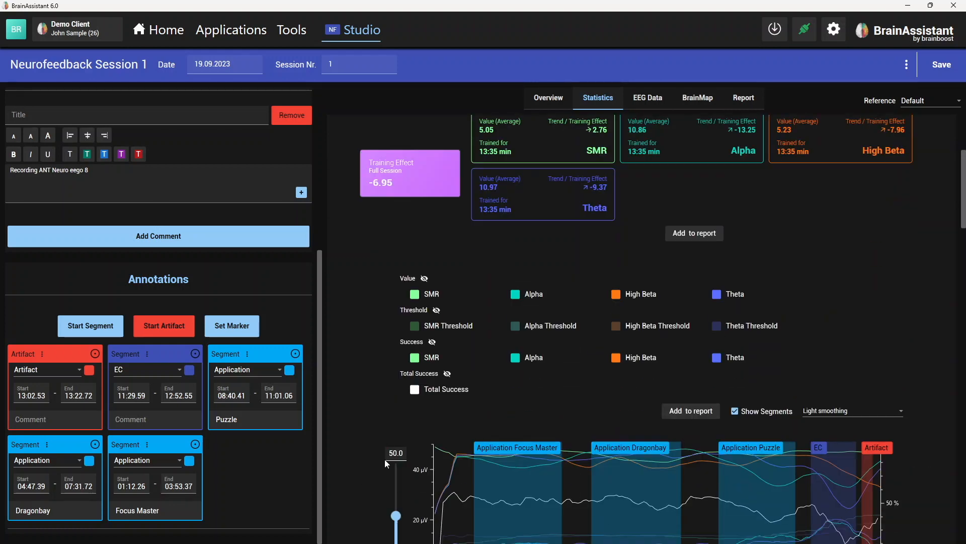
# - Hide the Total Success, Success and Threshold curves in the Full Session chart and lower its amplitude maximum to 21.8 µV
pyautogui.click(448, 350)
pyautogui.click(432, 318)
pyautogui.click(437, 286)
pyautogui.scroll(-4, 410, 376)
pyautogui.moveTo(400, 399); pyautogui.dragTo(398, 412)
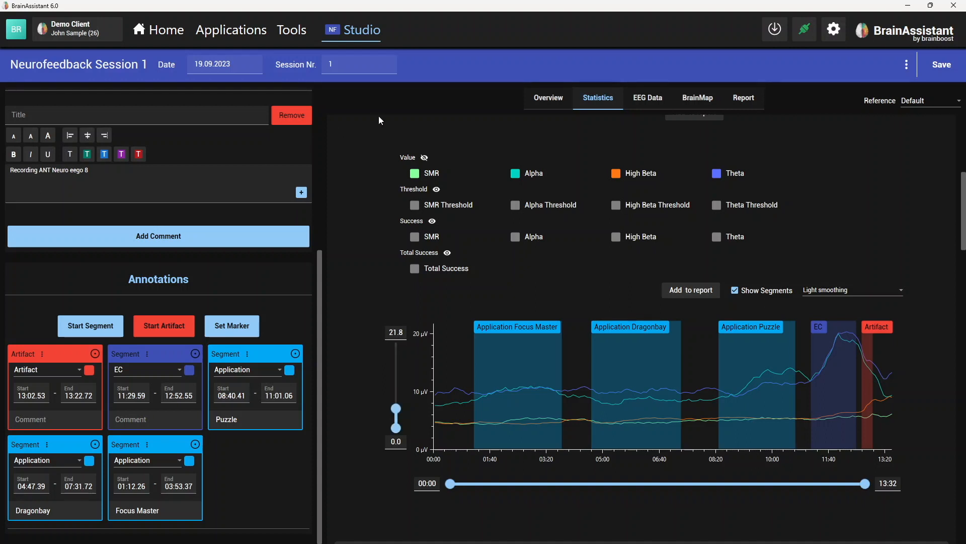
# - Open the overview of available training applications to view the games offered for neurofeedback
pyautogui.click(214, 35)
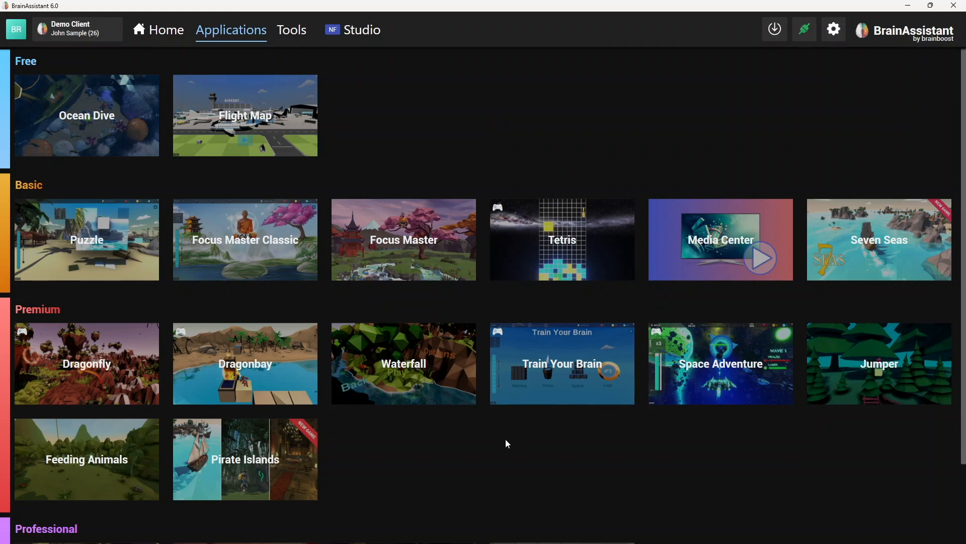
pyautogui.moveTo(126, 253)
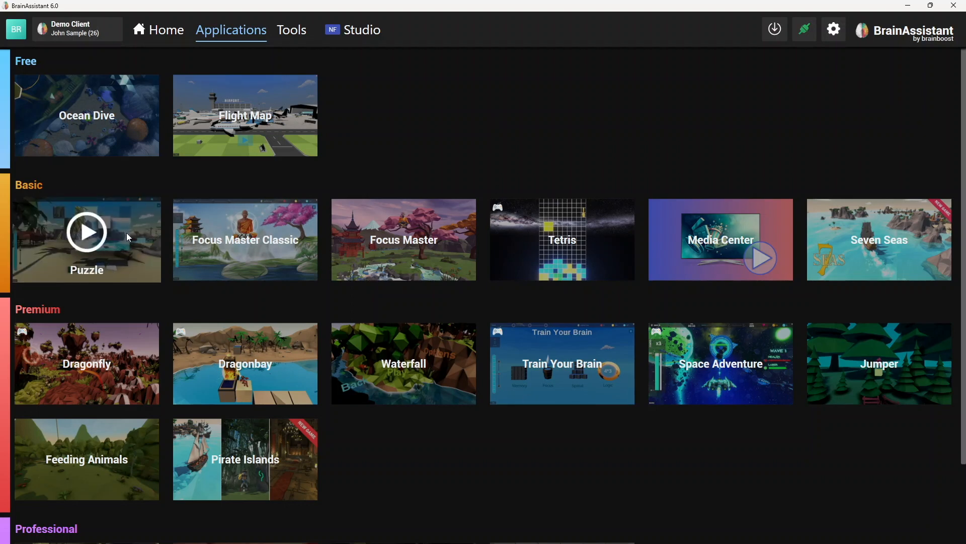